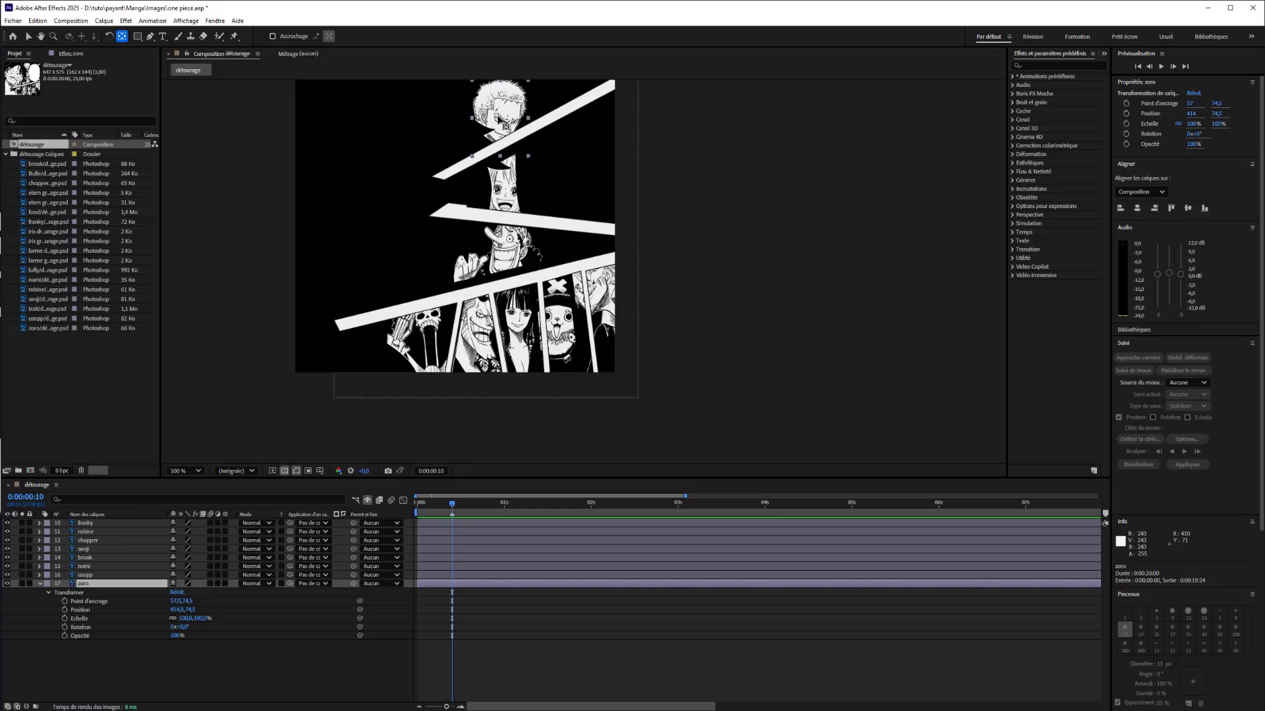
Rotate the zoro layer to 60° around an anchor point at its lower-left corner and keyframe the rotation at 0:00:00:10
drag(502, 116, 470, 159)
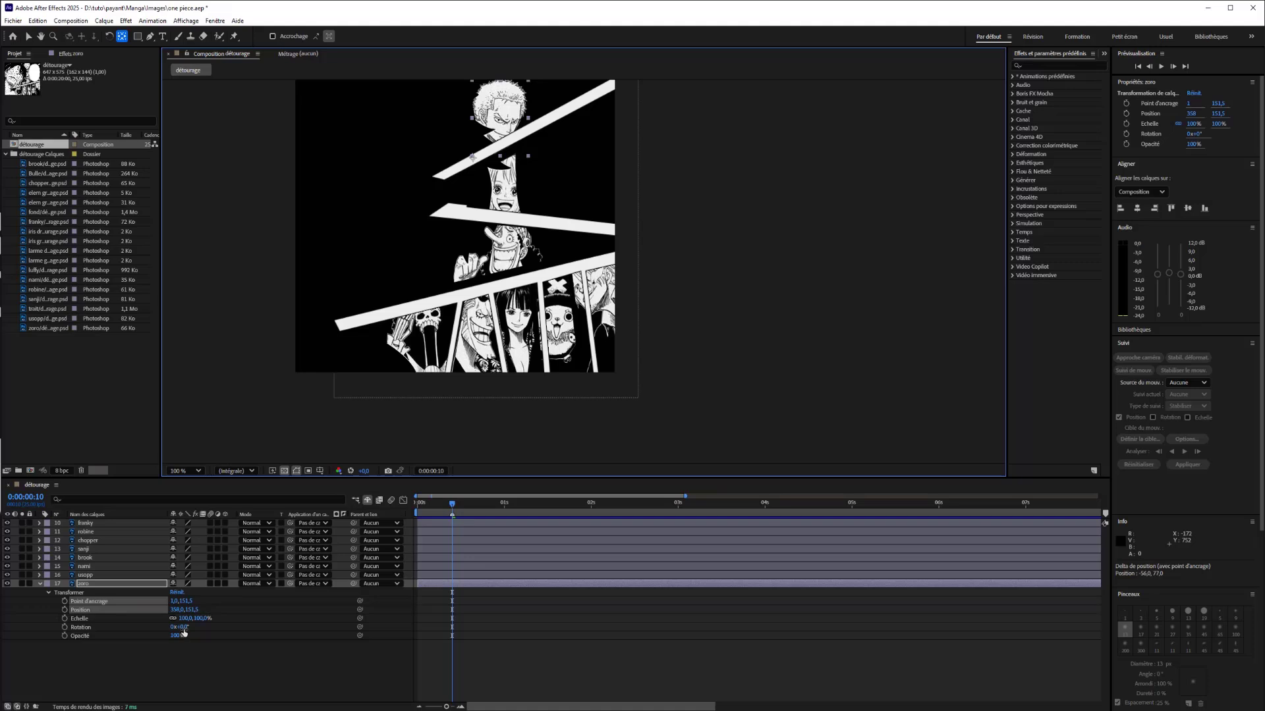
drag(185, 628, 219, 636)
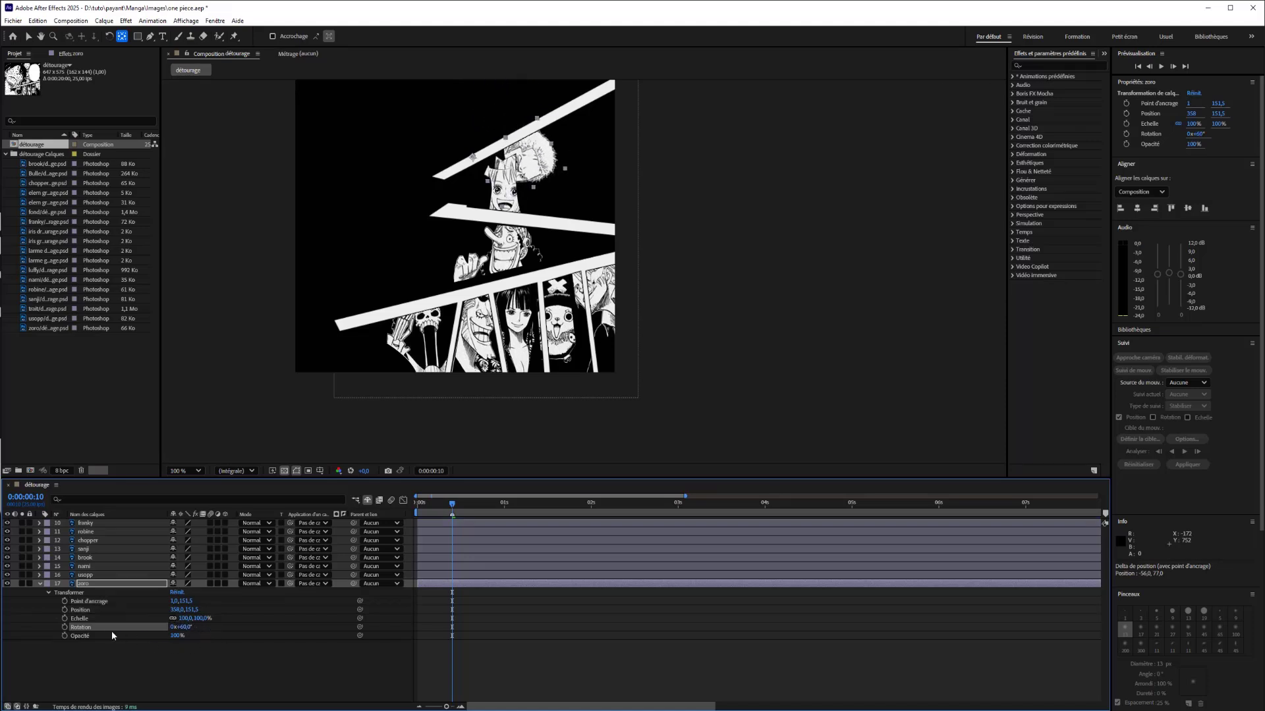
click(66, 627)
At 0:00:00:15, draw a closed six-point Pen mask on the zoro layer, covering the area above the uppermost white bar's upper edge
click(151, 36)
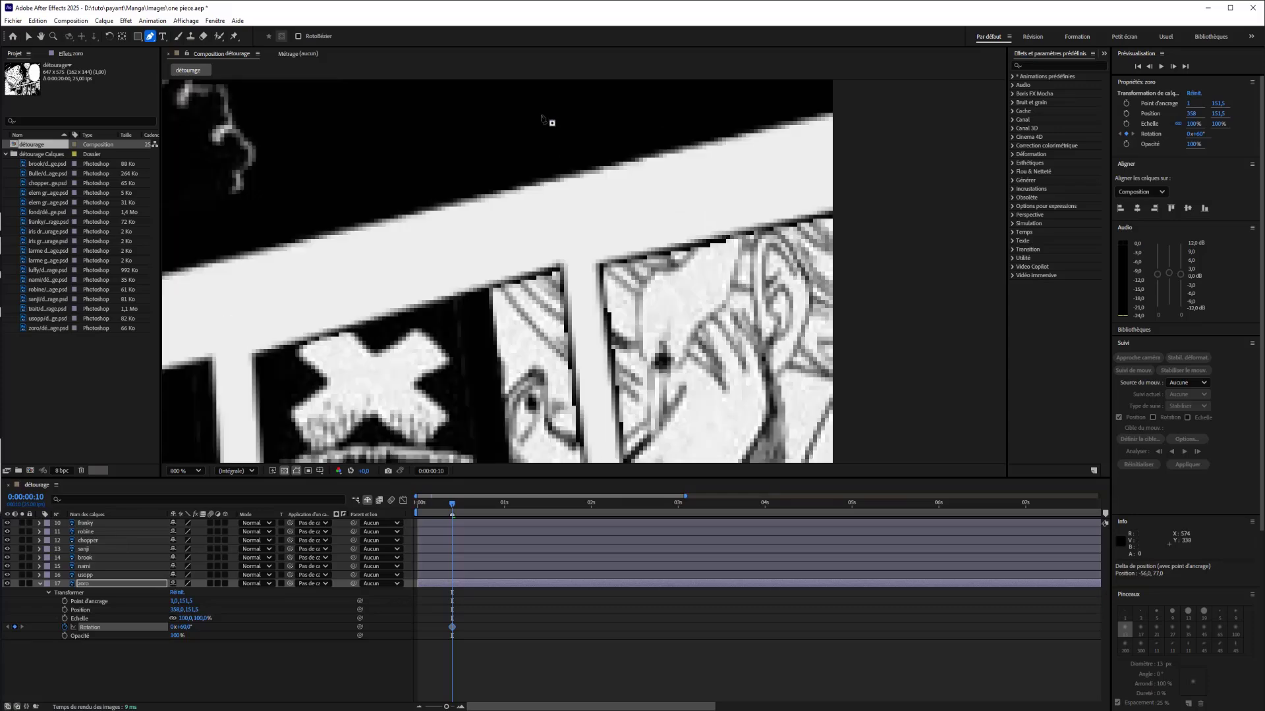
key(period)
drag(521, 119, 614, 314)
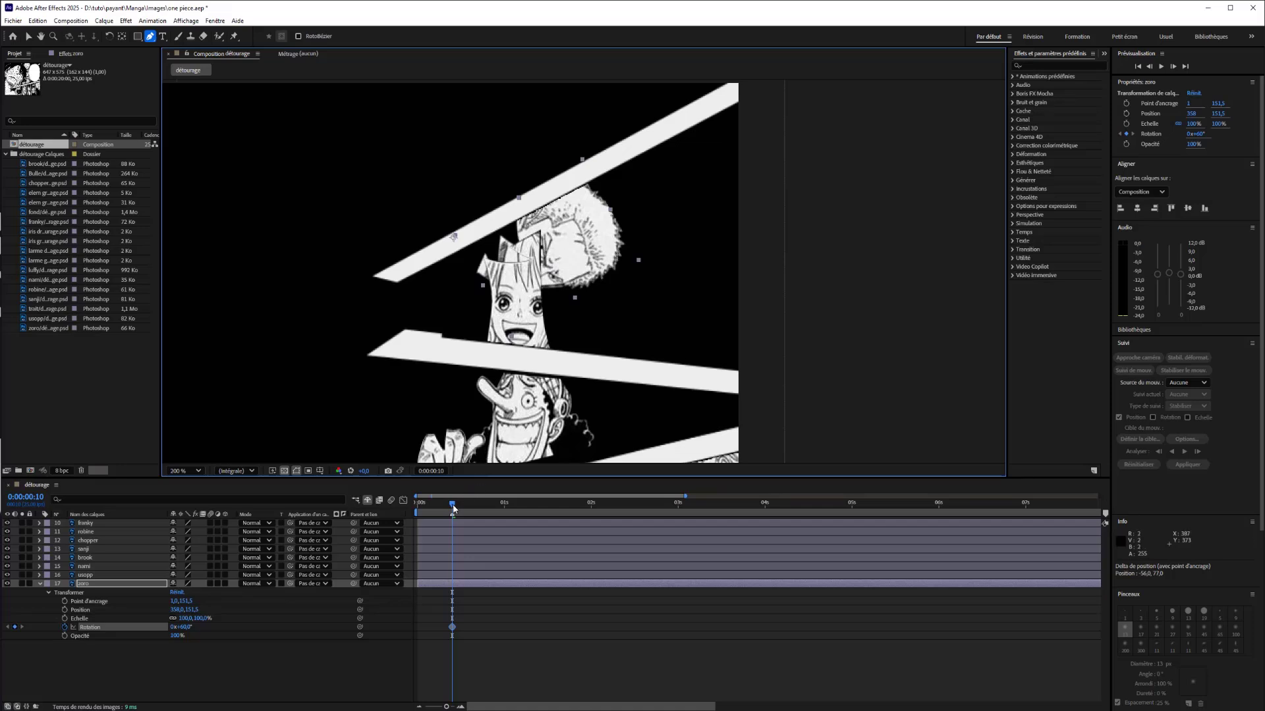
drag(453, 507, 473, 505)
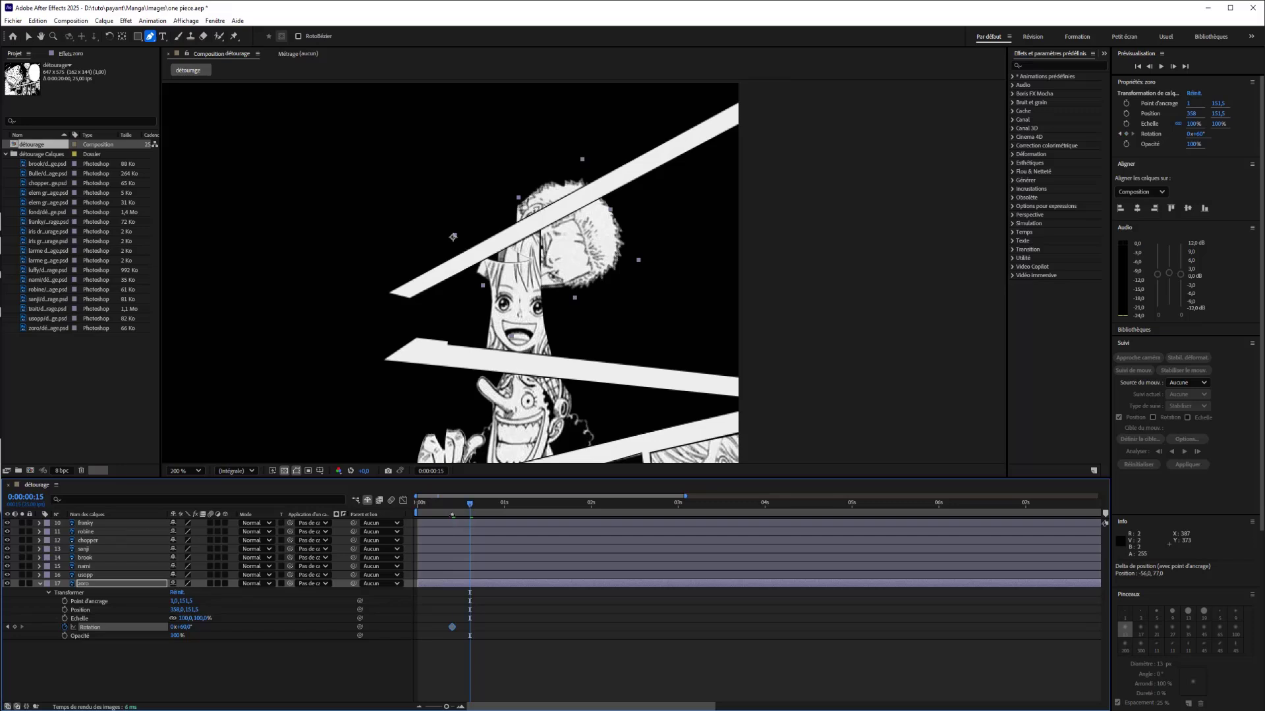
click(605, 176)
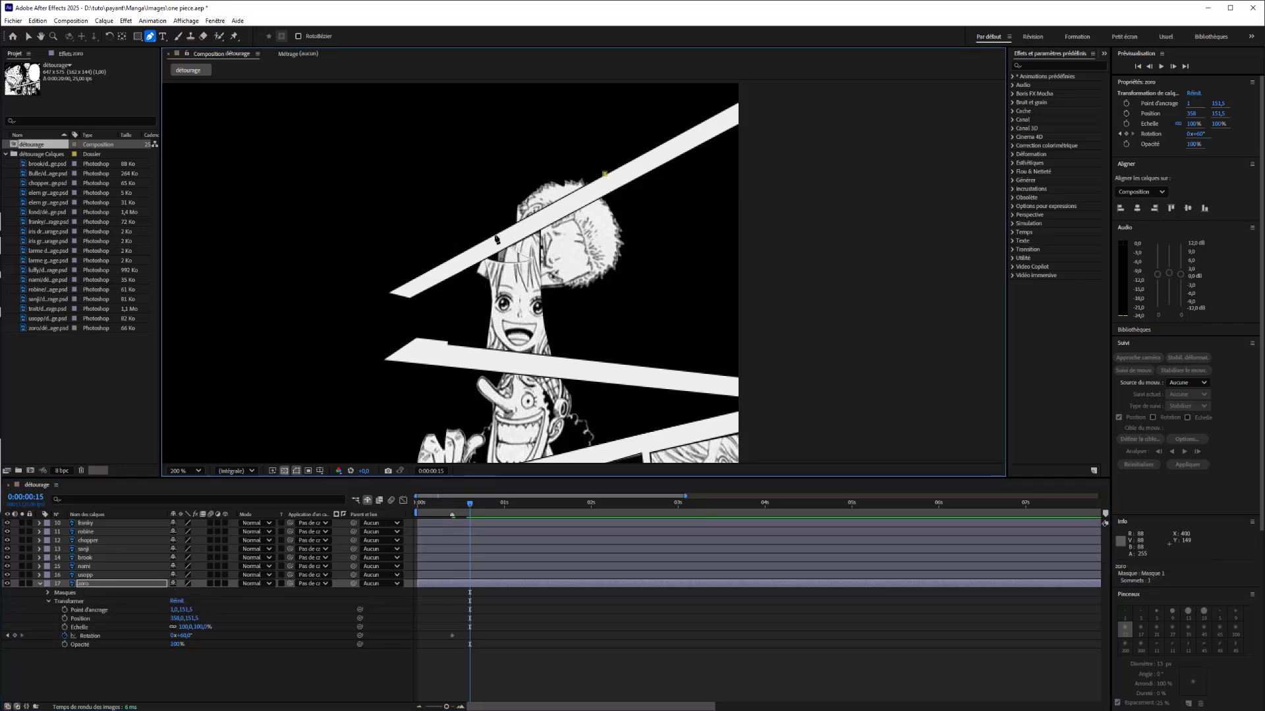
click(460, 253)
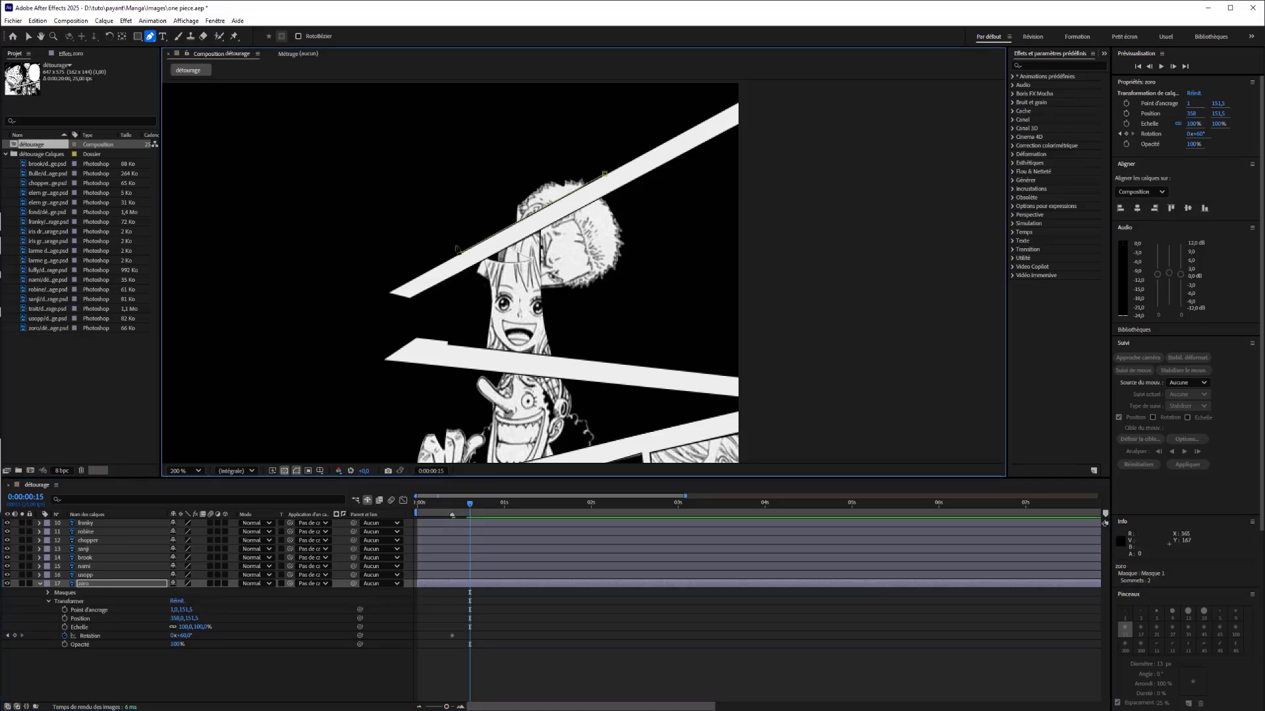
click(351, 89)
key(comma)
click(566, 136)
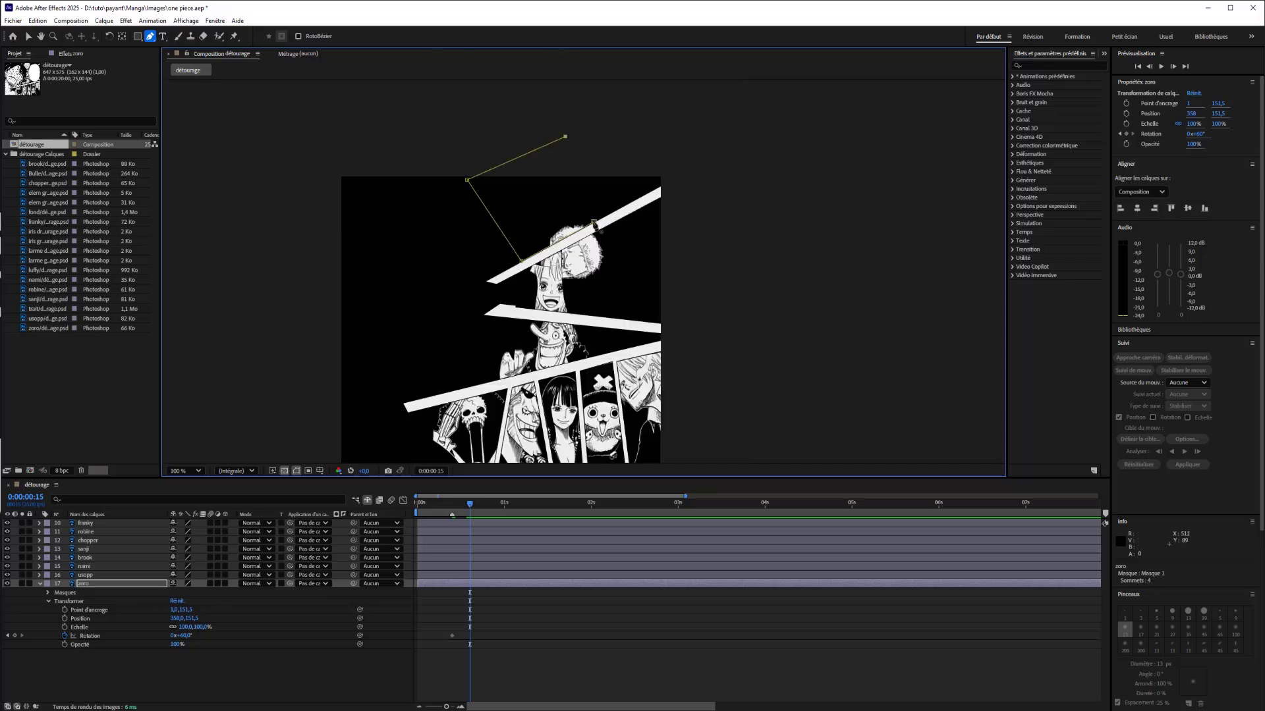
click(634, 153)
click(654, 191)
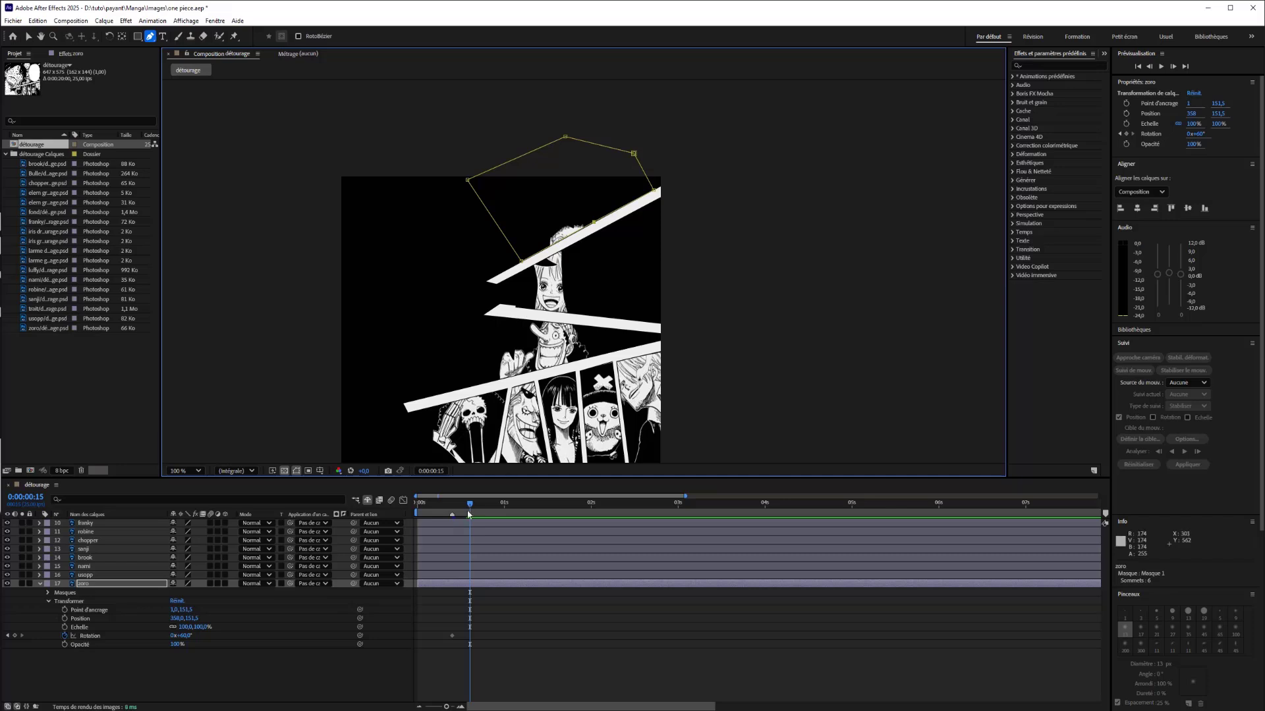
drag(469, 509, 452, 509)
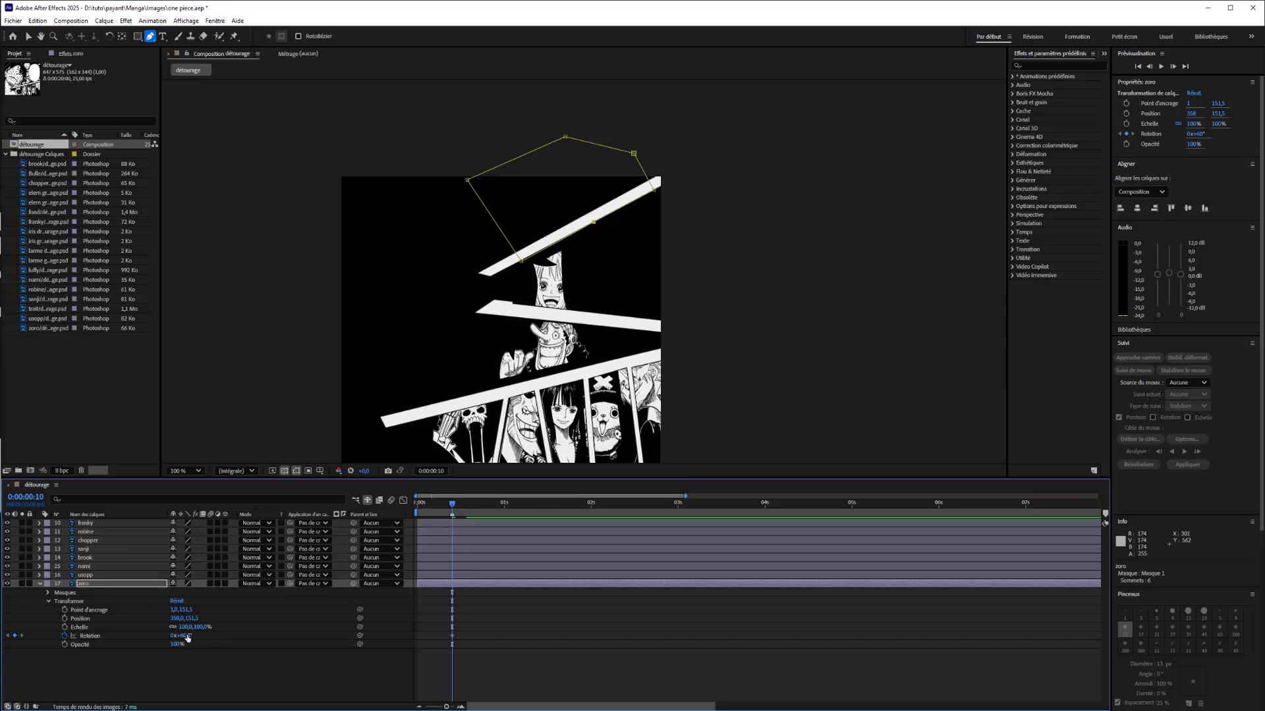
drag(188, 636, 193, 636)
key(ctrl+z)
click(185, 635)
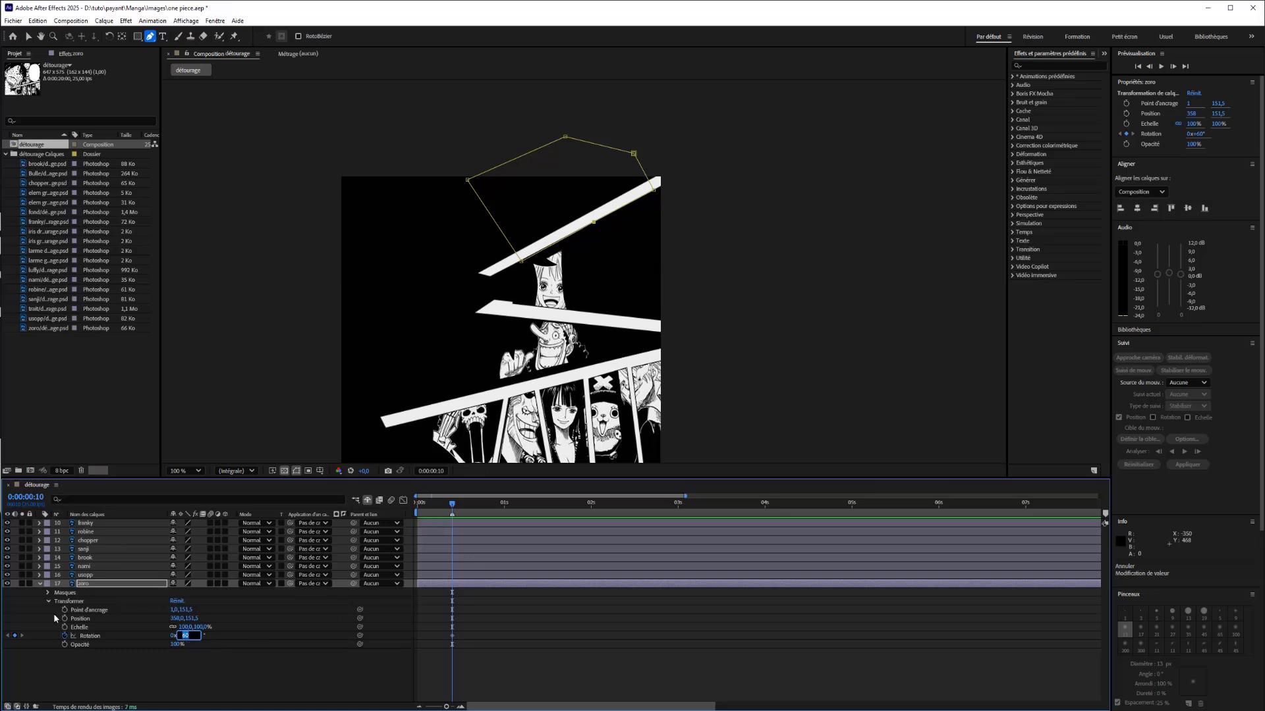
Show the rulers and place a horizontal guide at about 167 px, level with the mask's lowest corner
click(49, 594)
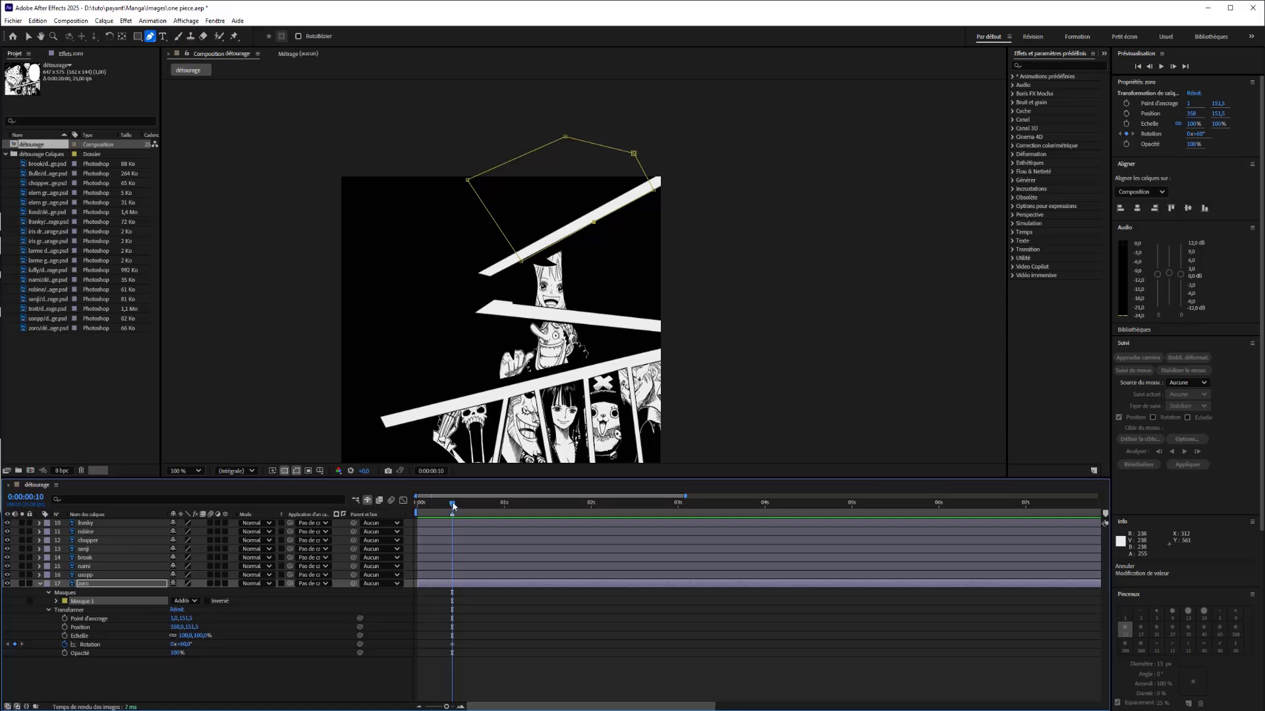
drag(453, 506, 467, 505)
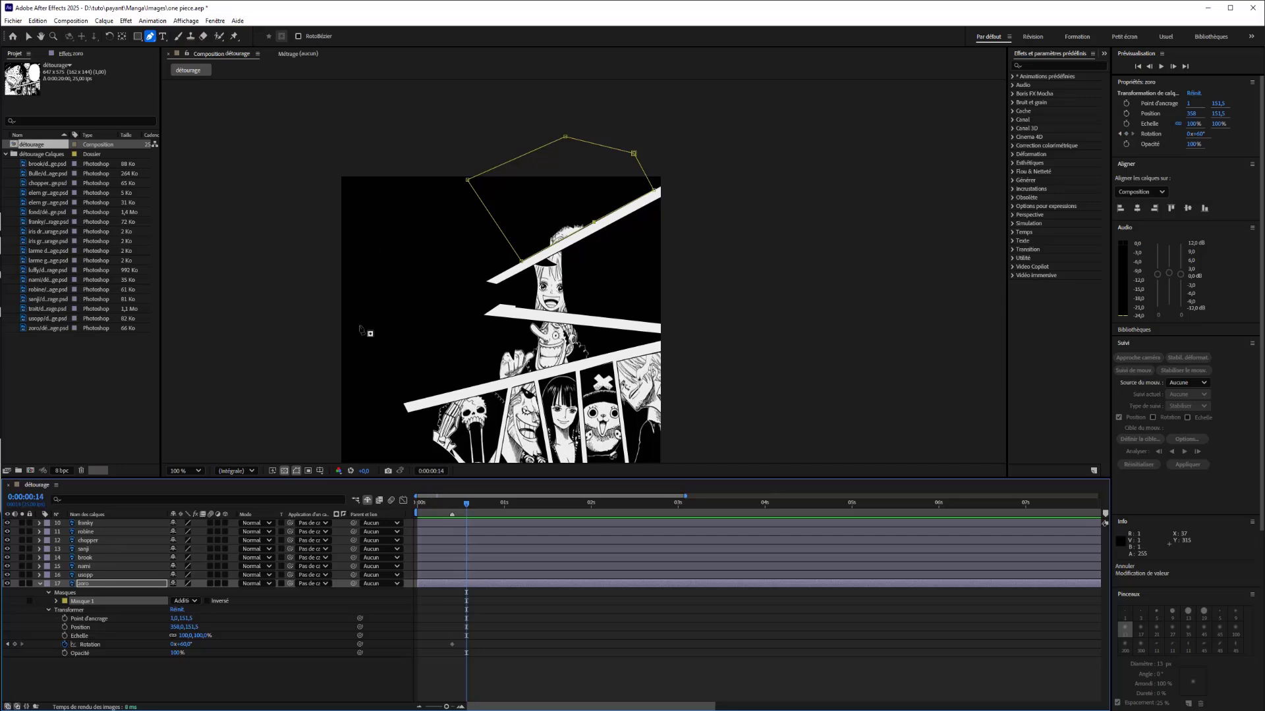
key(ctrl+r)
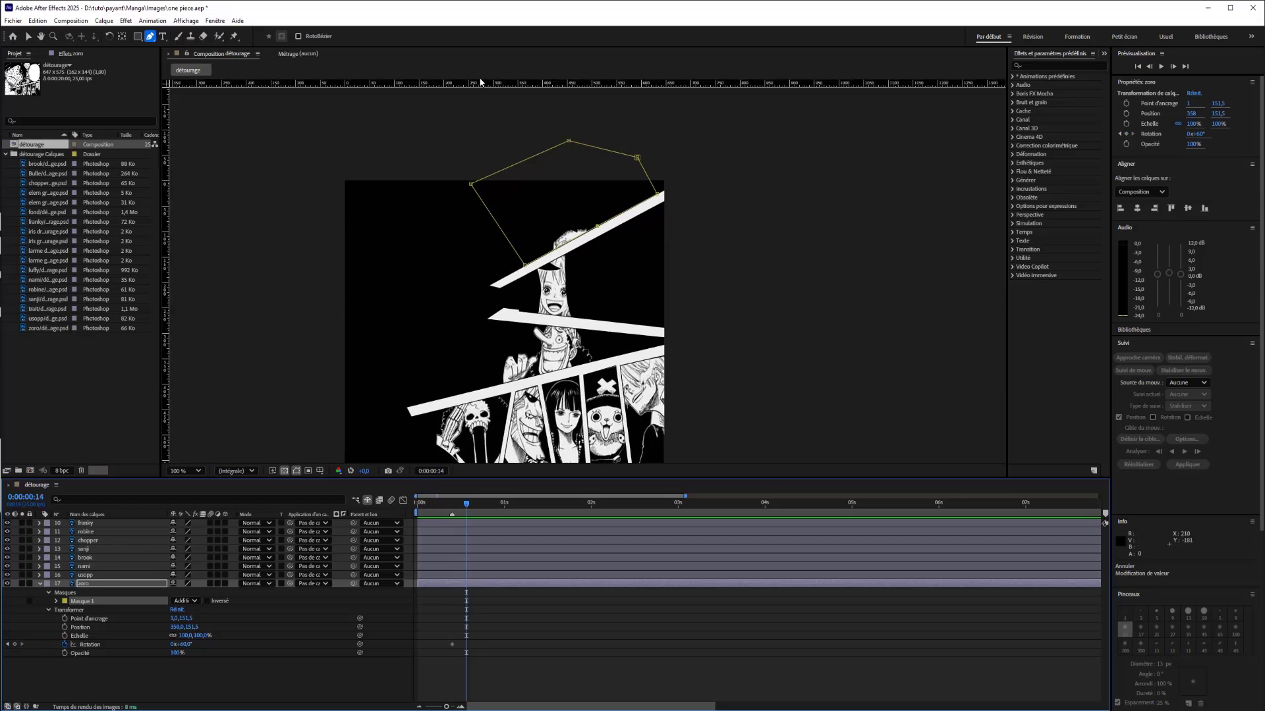
drag(449, 84, 524, 266)
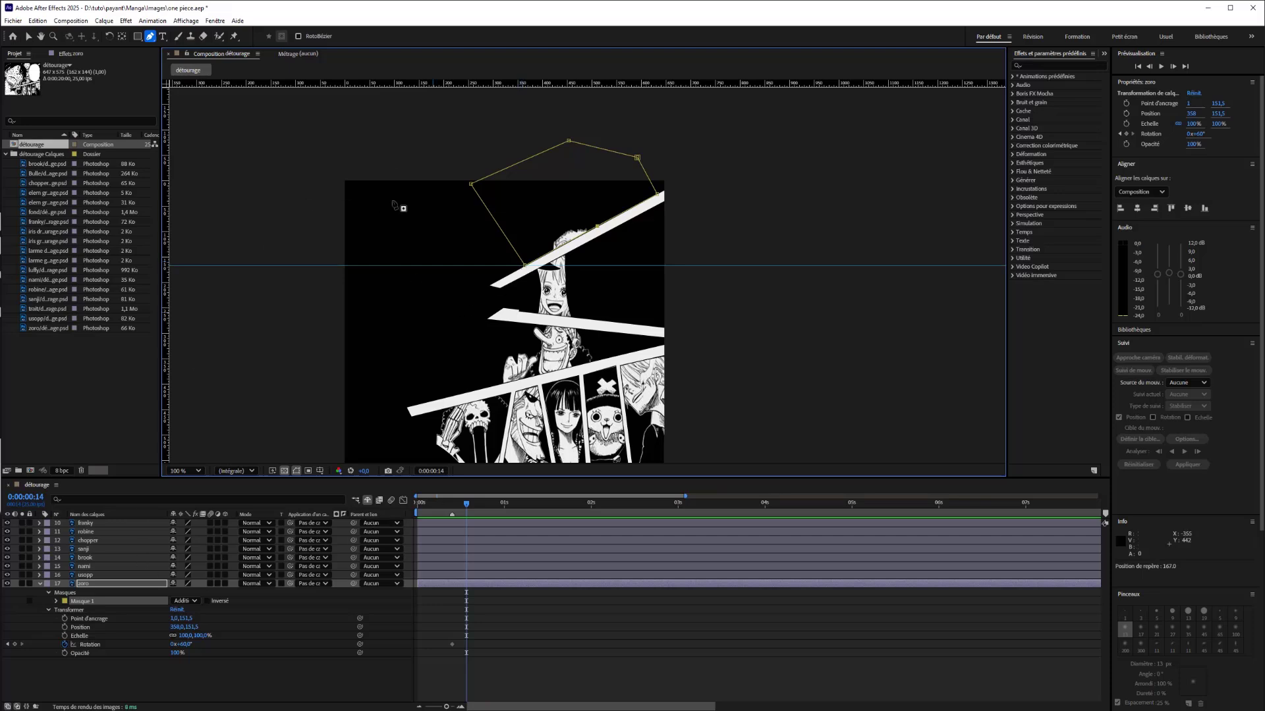
click(455, 84)
Set the zoro layer's rotation to 88° at 0:00:00:10 and start keyframing its mask path there
drag(464, 504, 453, 507)
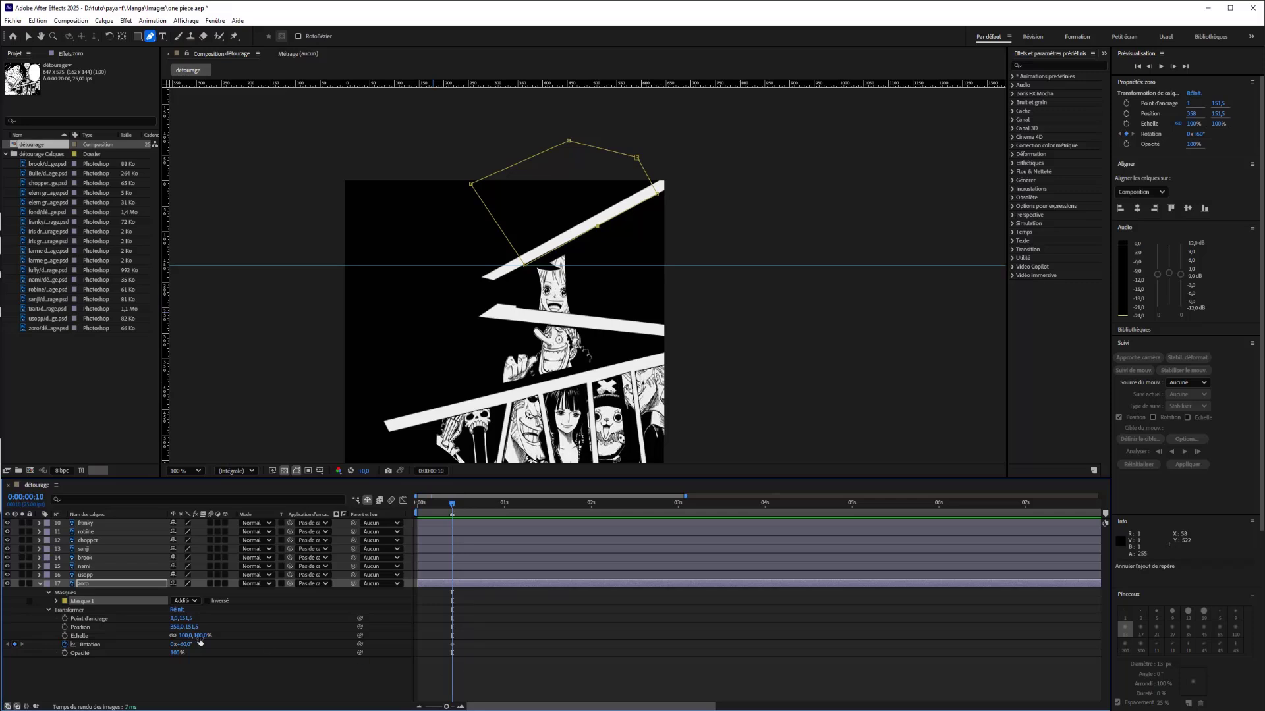
drag(184, 646, 198, 644)
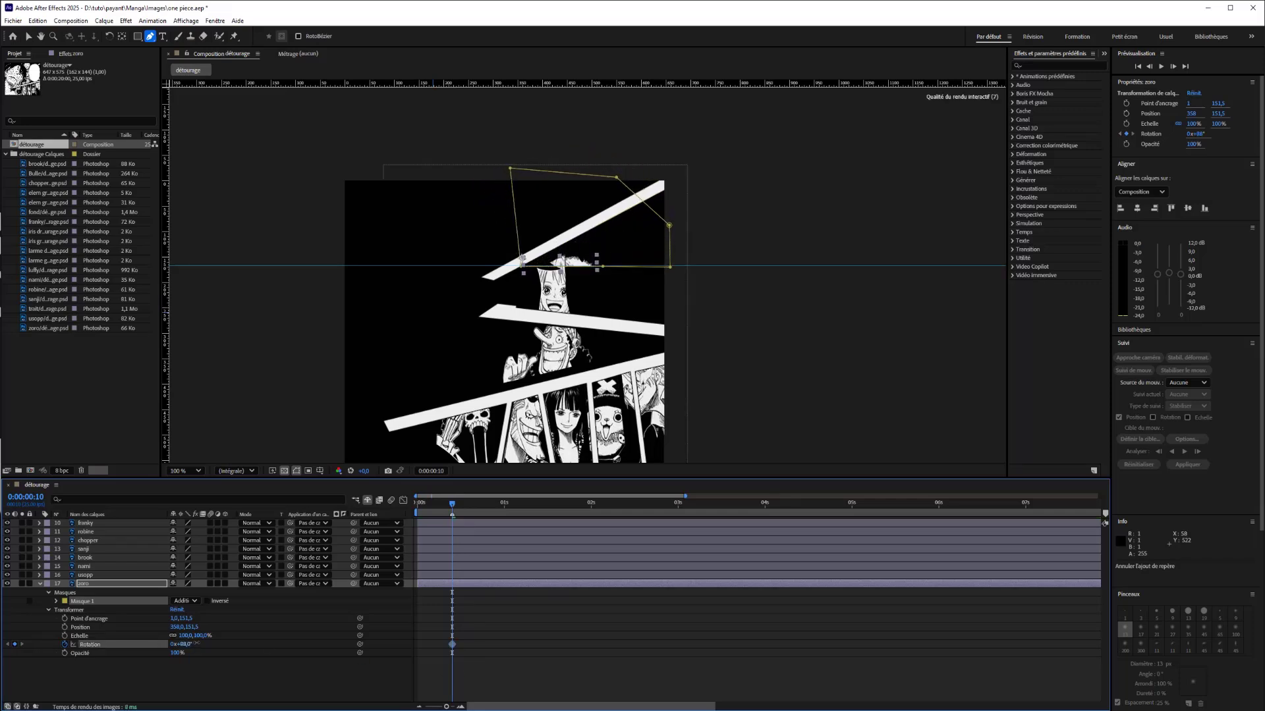
mouse_move(452, 509)
mouse_down()
mouse_move(505, 509)
mouse_move(452, 515)
mouse_up()
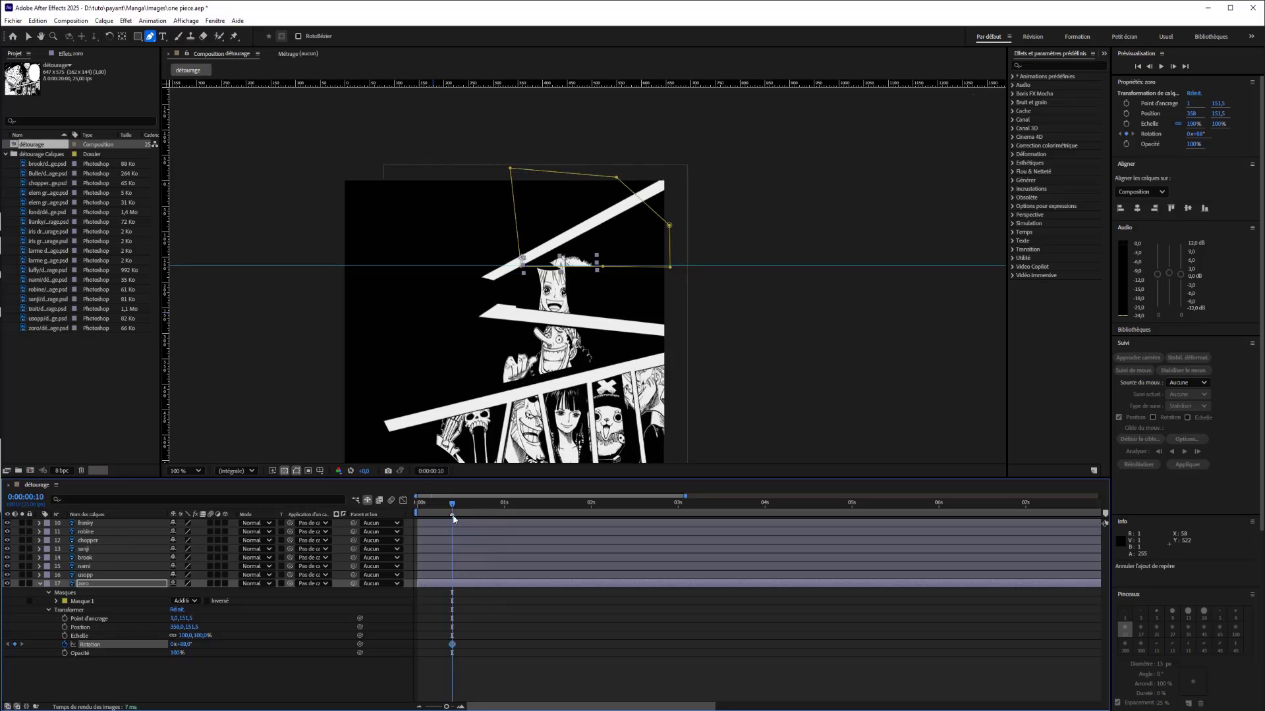
click(57, 601)
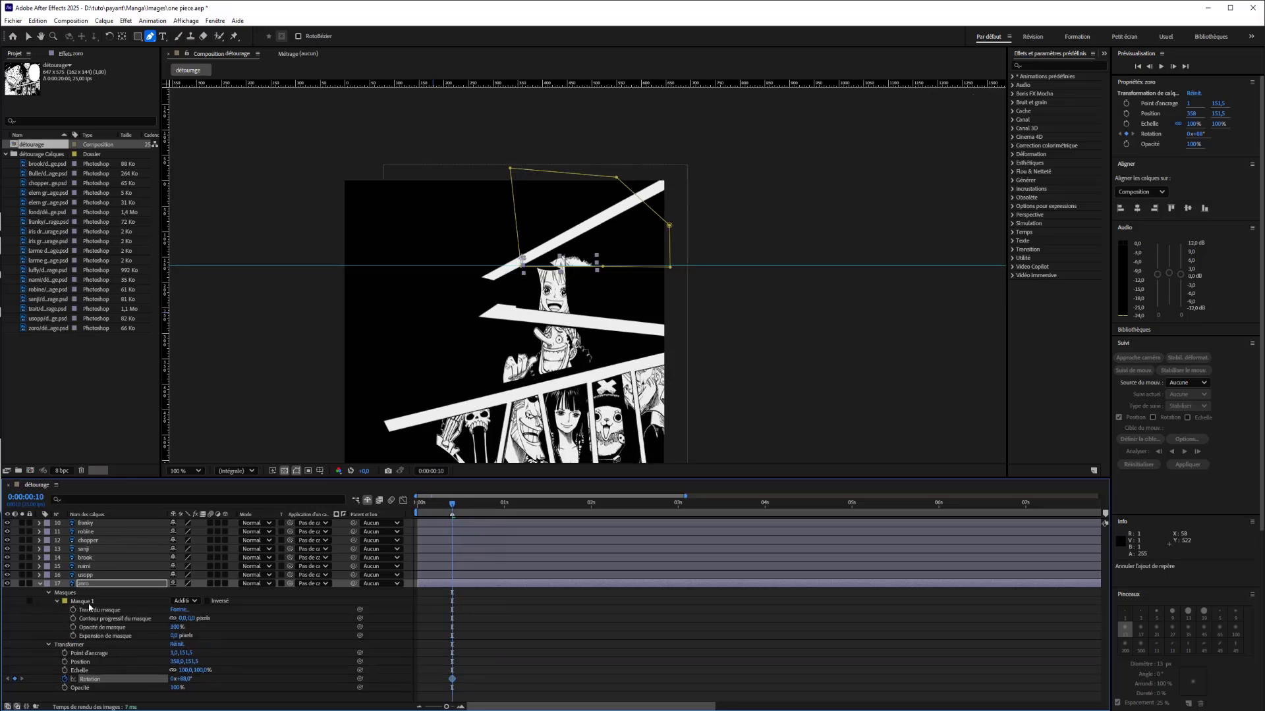
click(72, 610)
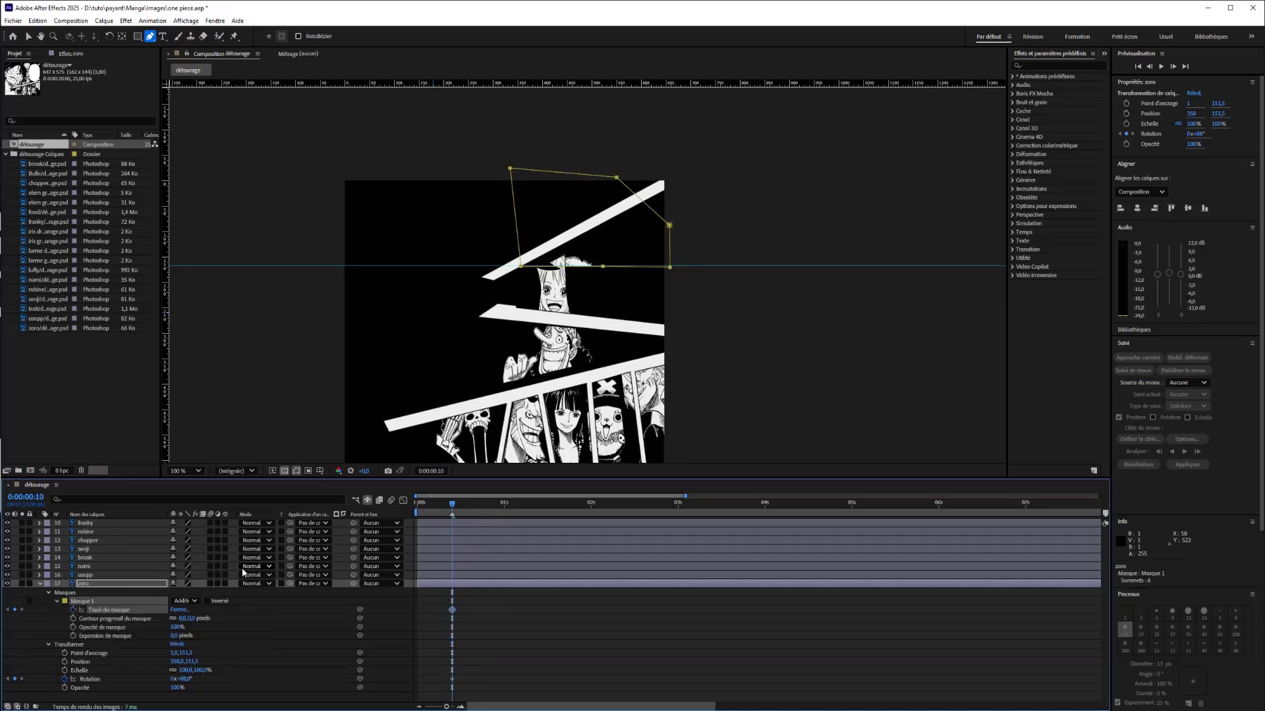
Rotate the whole mask by about -28° and move it so its lower edge follows the uppermost white bar
click(28, 35)
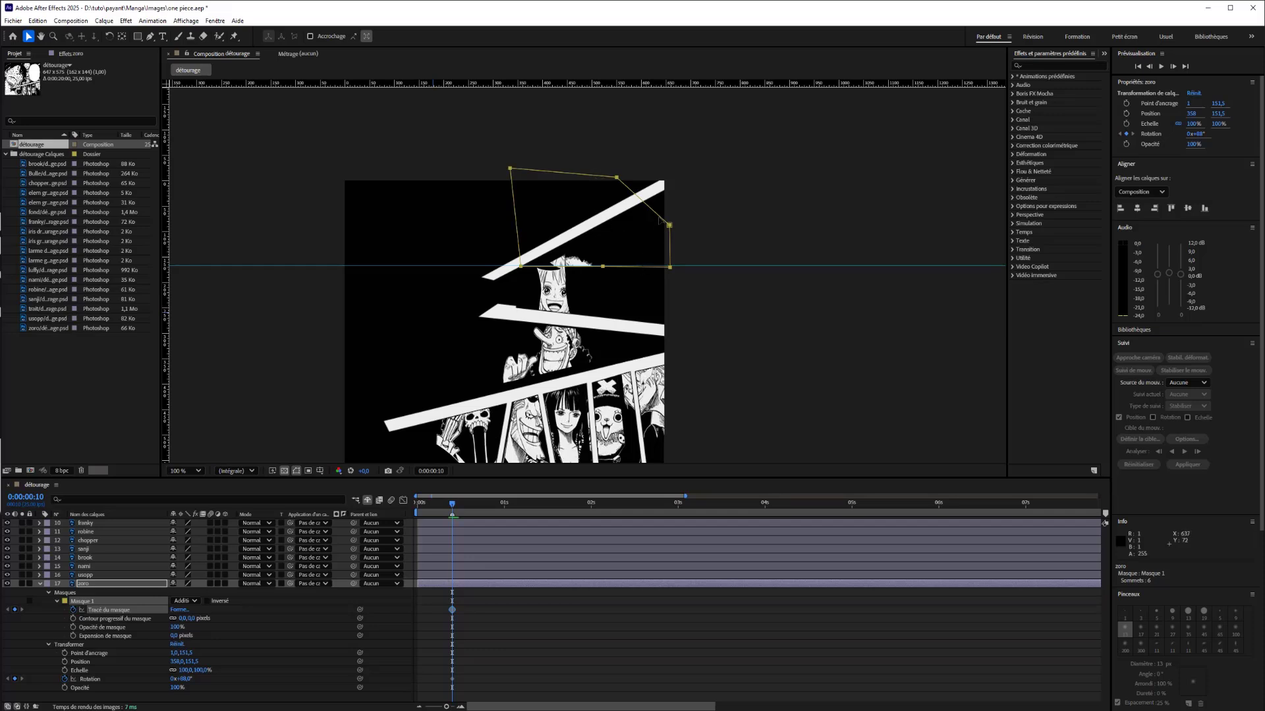
click(618, 182)
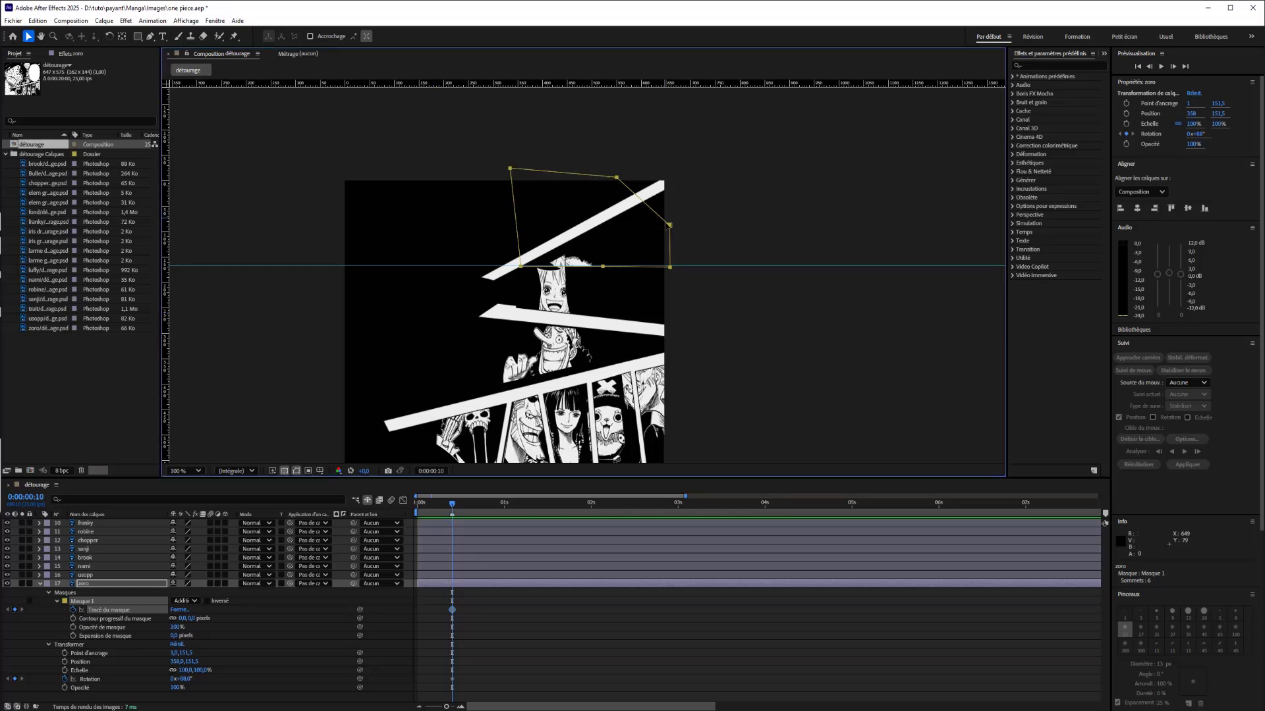
mouse_move(670, 225)
mouse_down()
mouse_move(650, 206)
mouse_move(655, 217)
mouse_up()
key(ctrl+z)
double_click(670, 226)
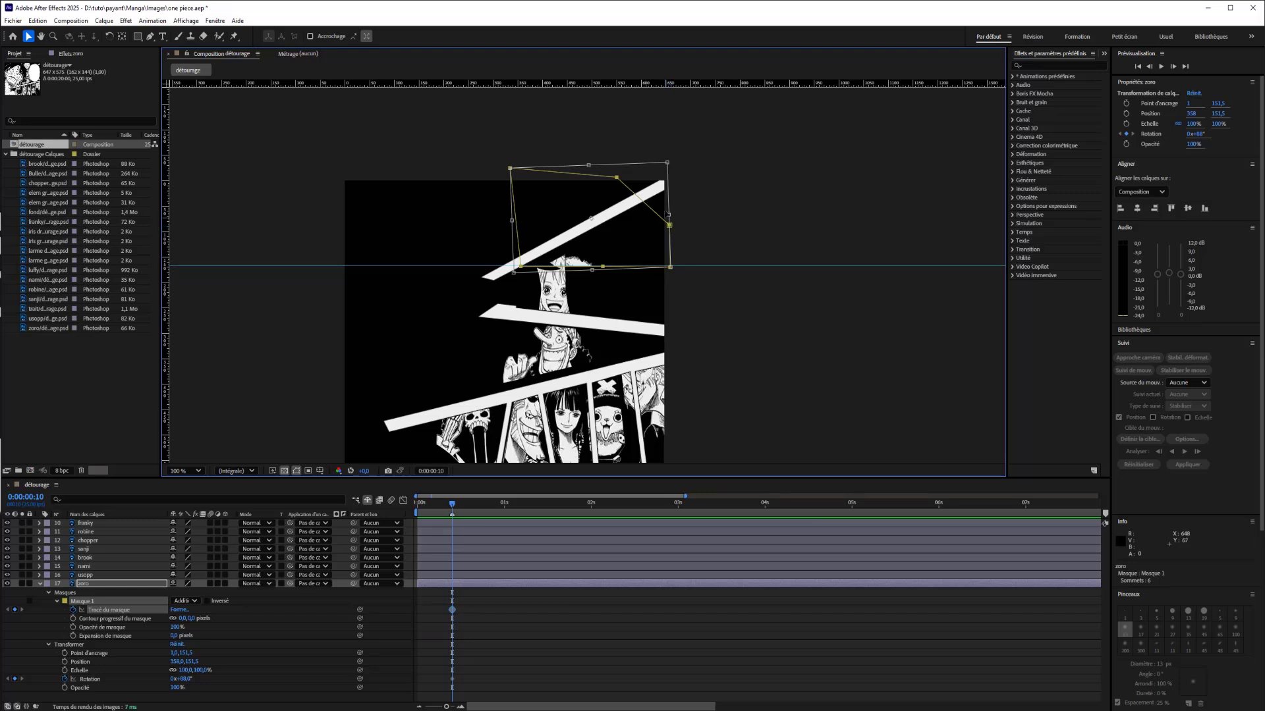
drag(666, 157, 628, 137)
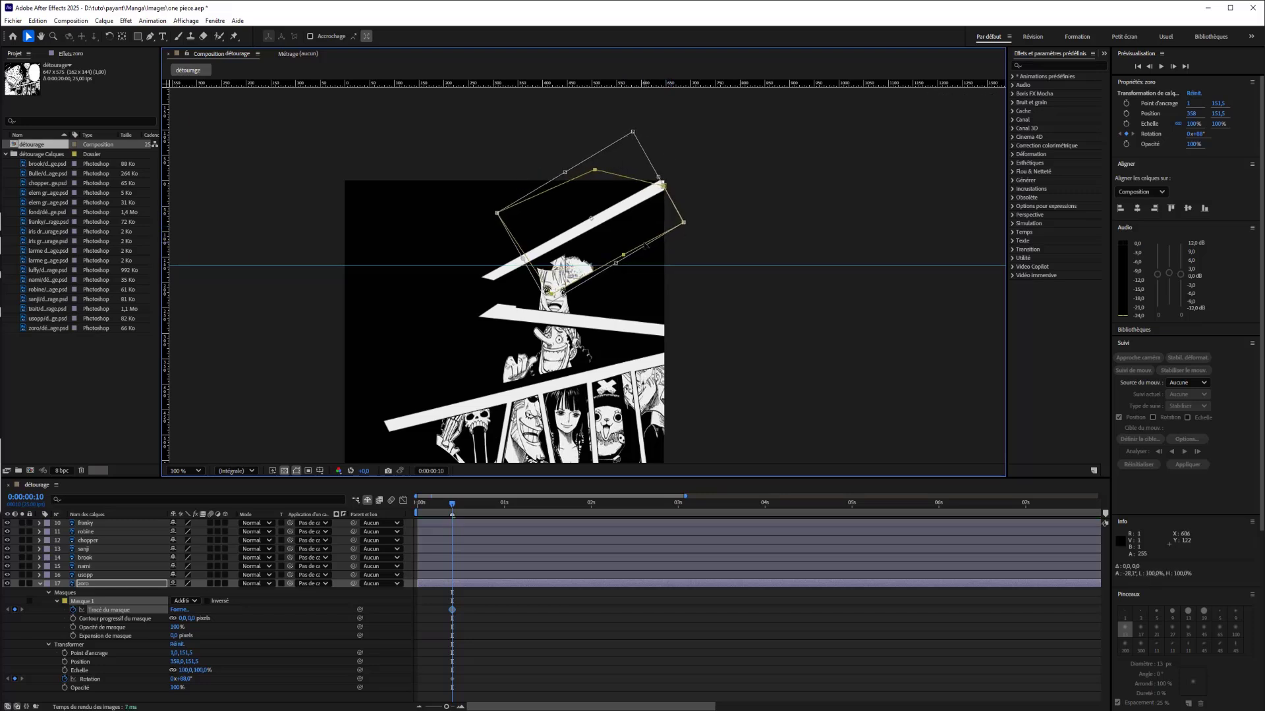
drag(646, 246, 596, 218)
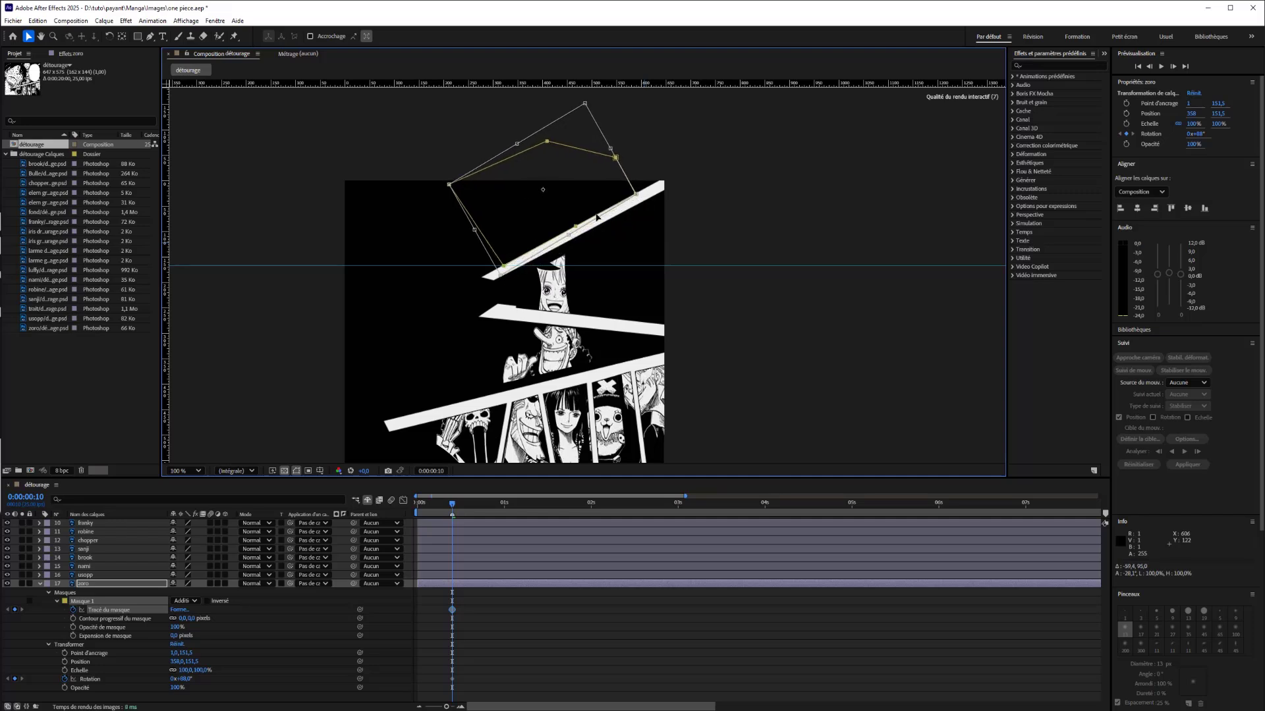
key(Return)
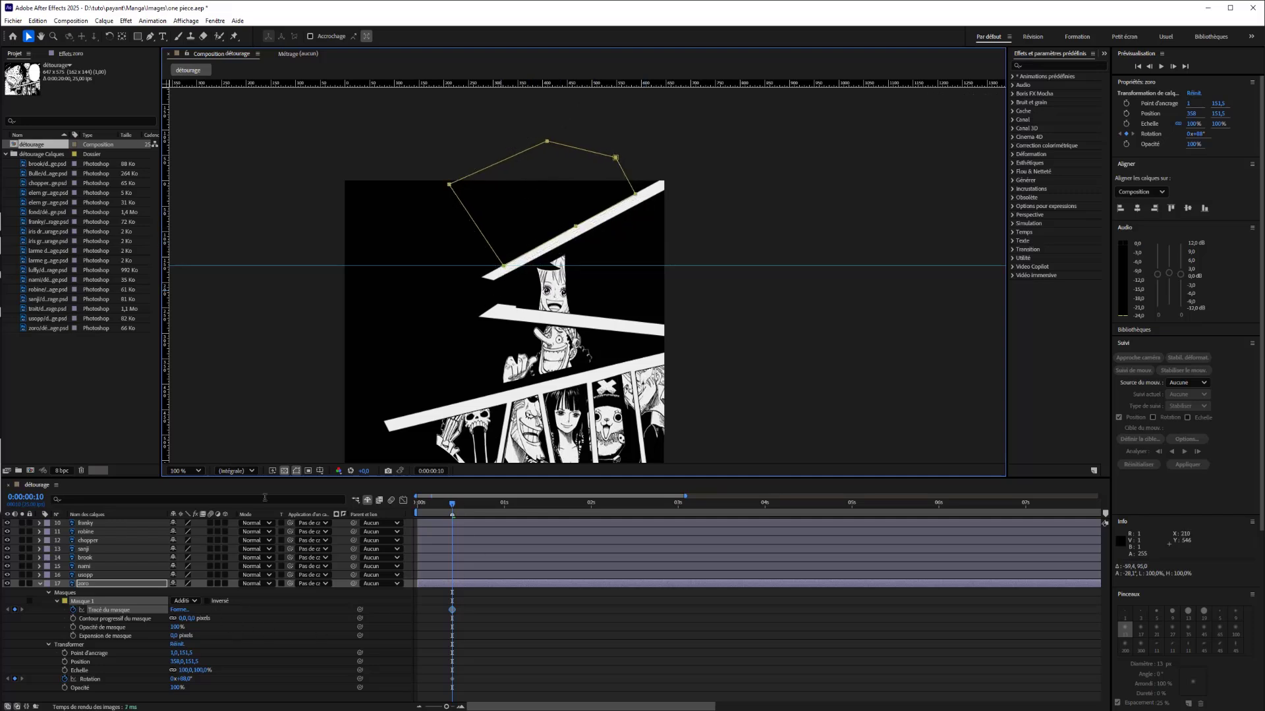
Copy the zoro layer's mask path keyframe at 0:00:00:10
mouse_move(452, 504)
mouse_down()
mouse_move(438, 504)
mouse_move(452, 506)
mouse_up()
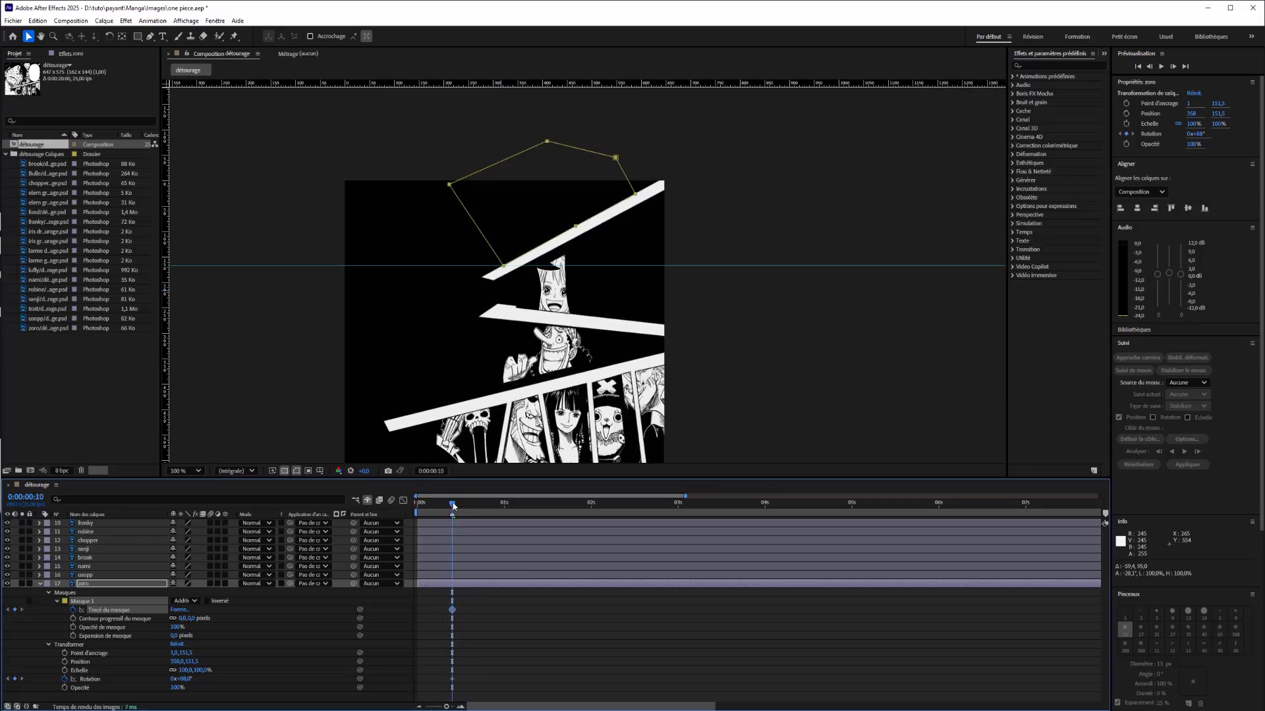
click(452, 610)
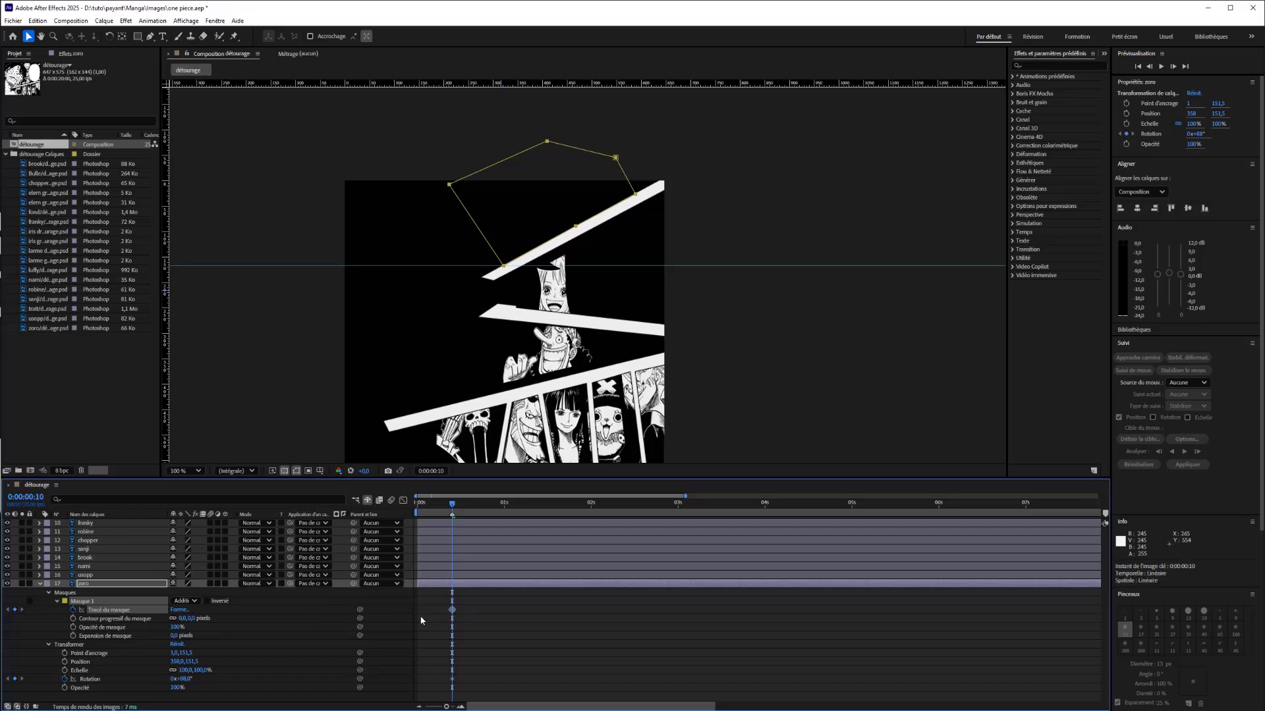
key(ctrl+c)
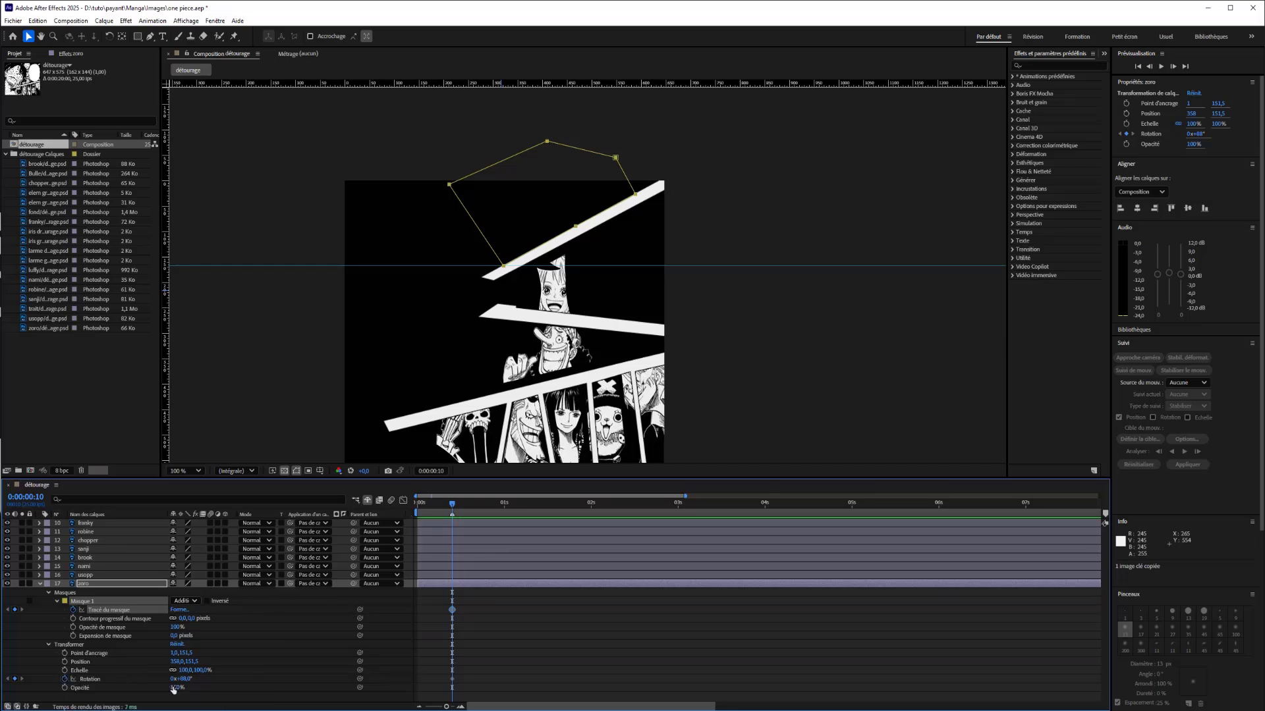
drag(185, 683, 176, 682)
key(ctrl+z)
Move to 0:00:00:22 and set the zoro mask's mode to Subtract
click(495, 507)
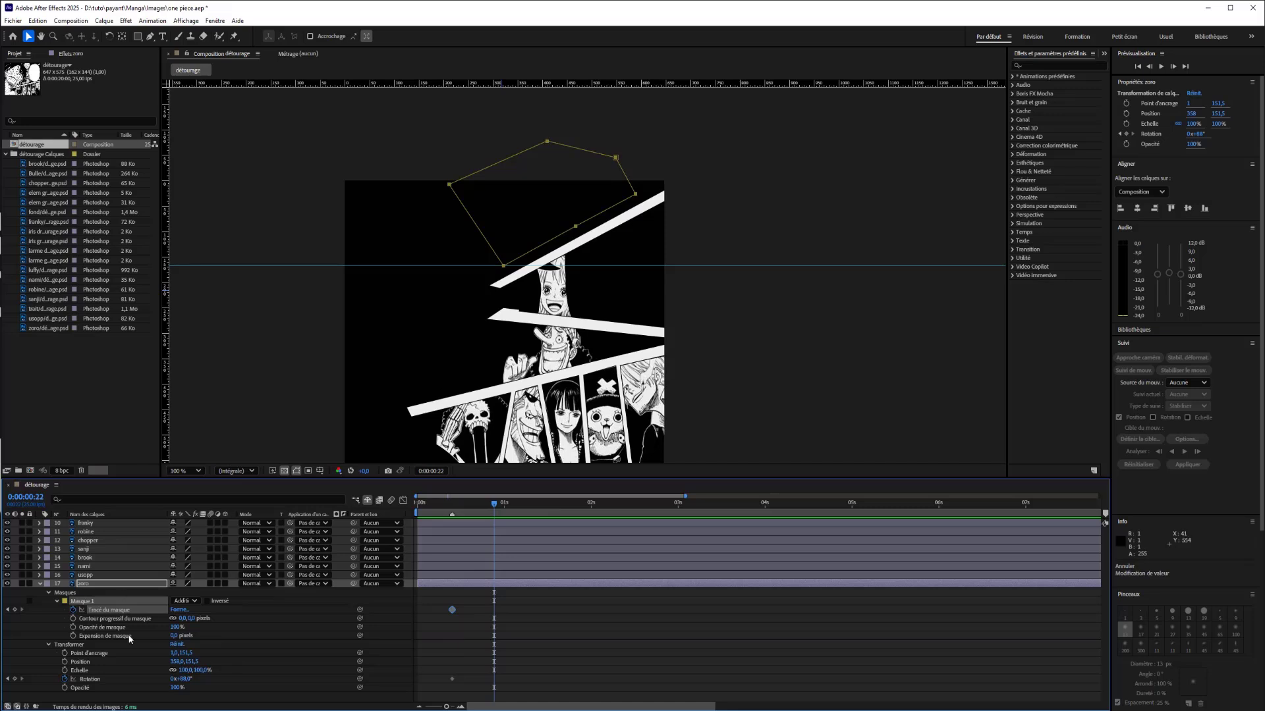
click(184, 601)
click(202, 636)
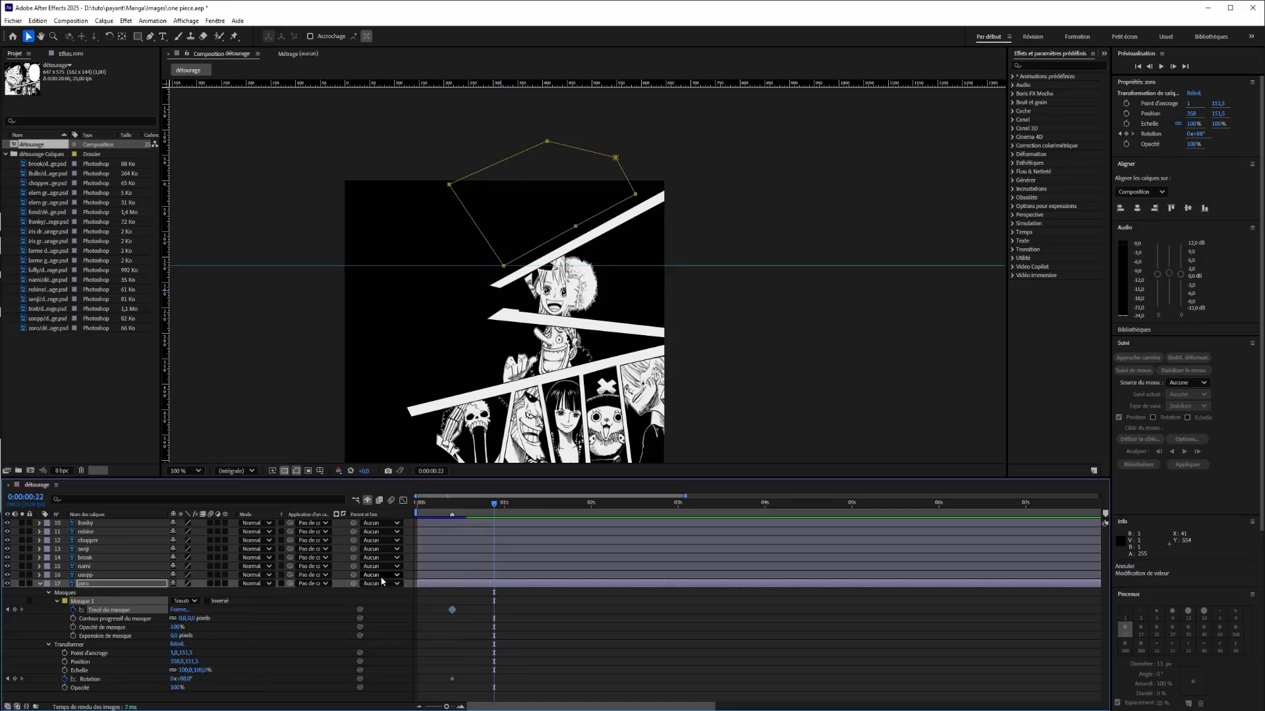
Keyframe the zoro layer's rotation at 0° at 0:00:00:22
drag(184, 683, 118, 653)
click(179, 680)
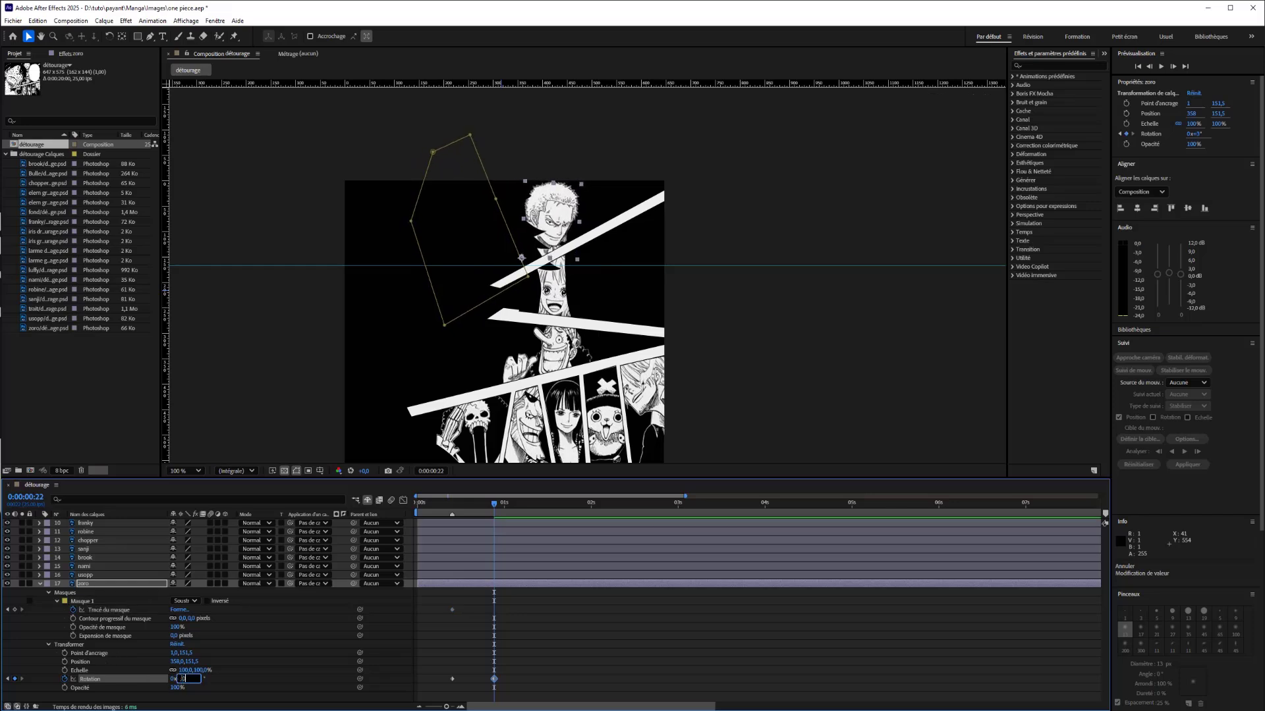
text(0)
key(Return)
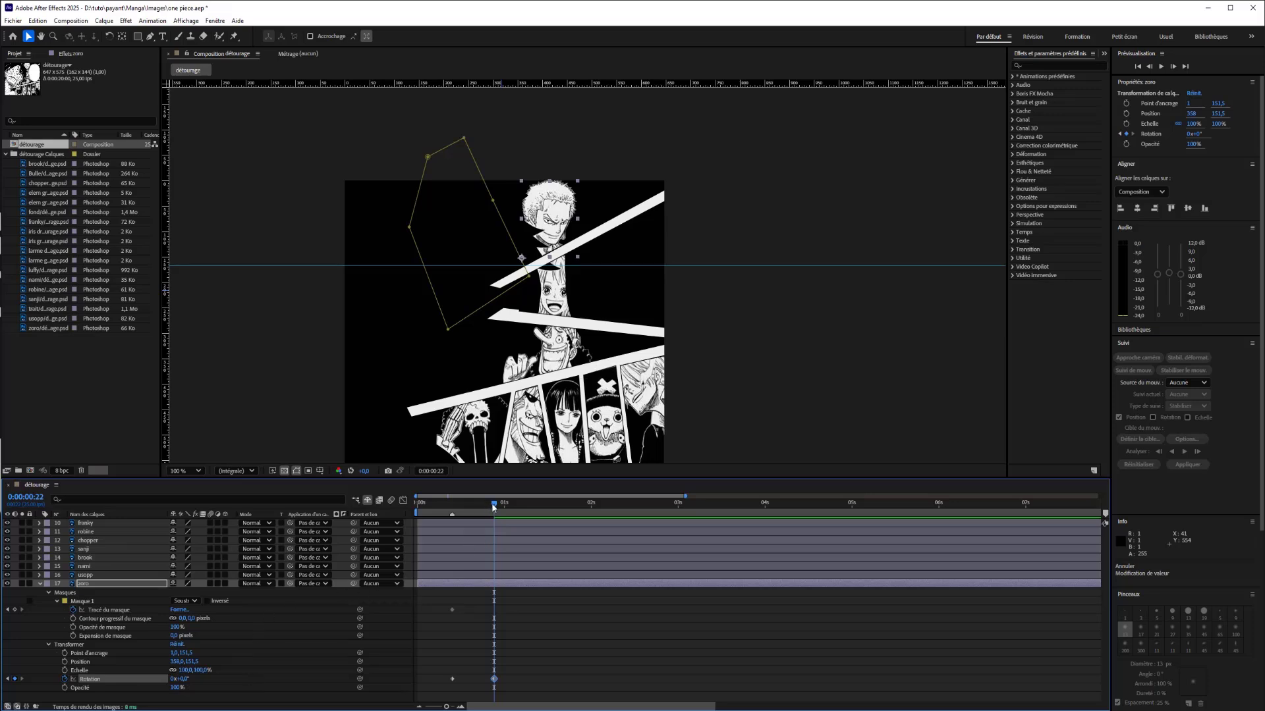
Copy the zoro mask path keyframe at 0:00:00:10 and paste it at 0:00:00:22
drag(493, 507, 453, 508)
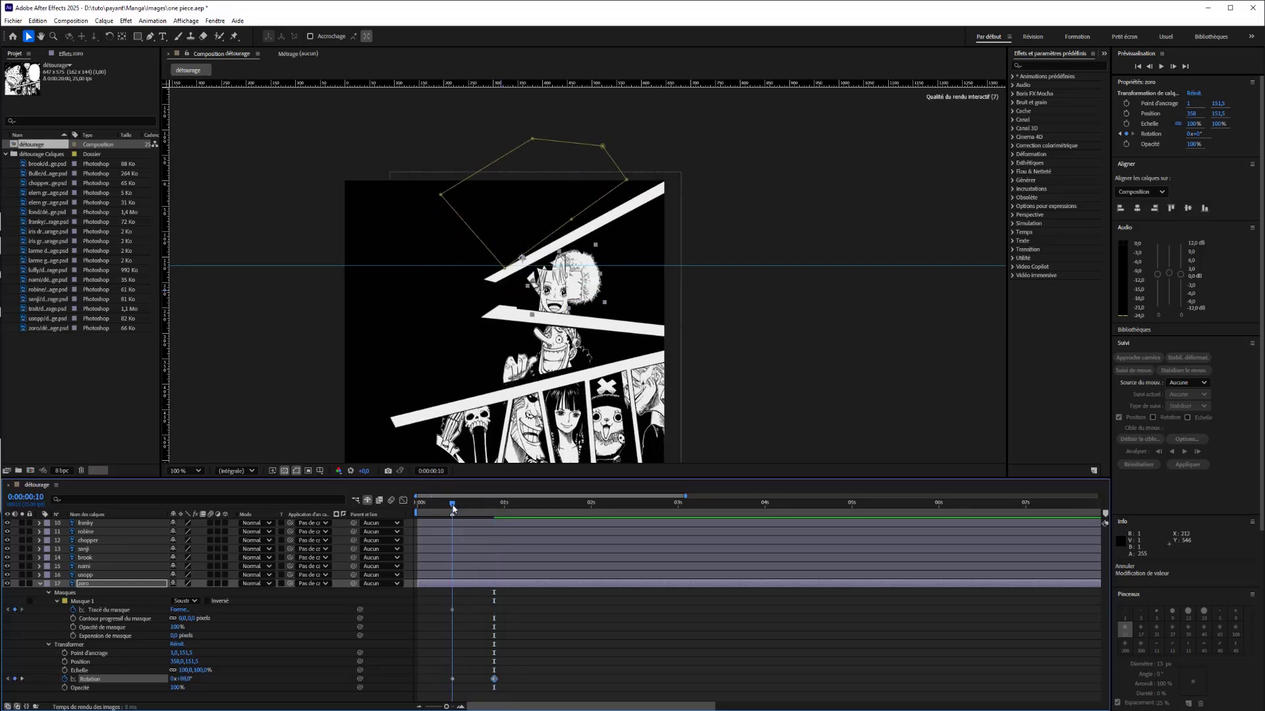
click(452, 609)
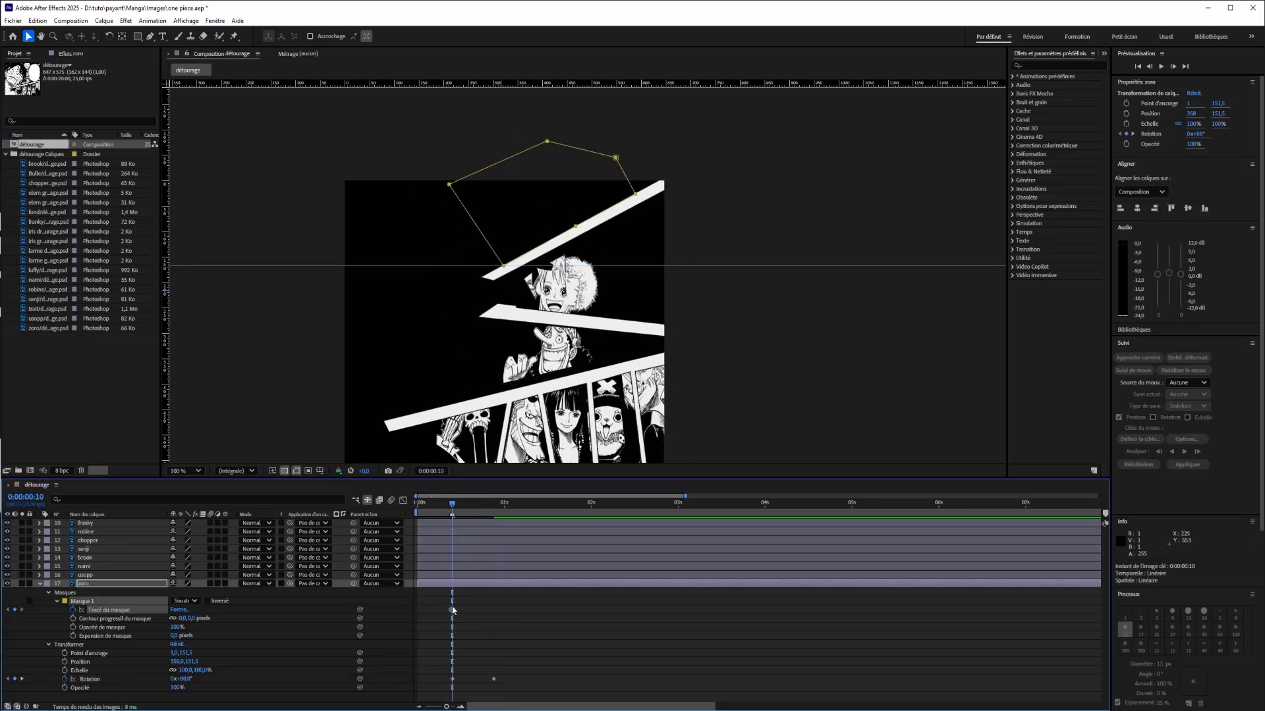
key(ctrl+c)
click(494, 510)
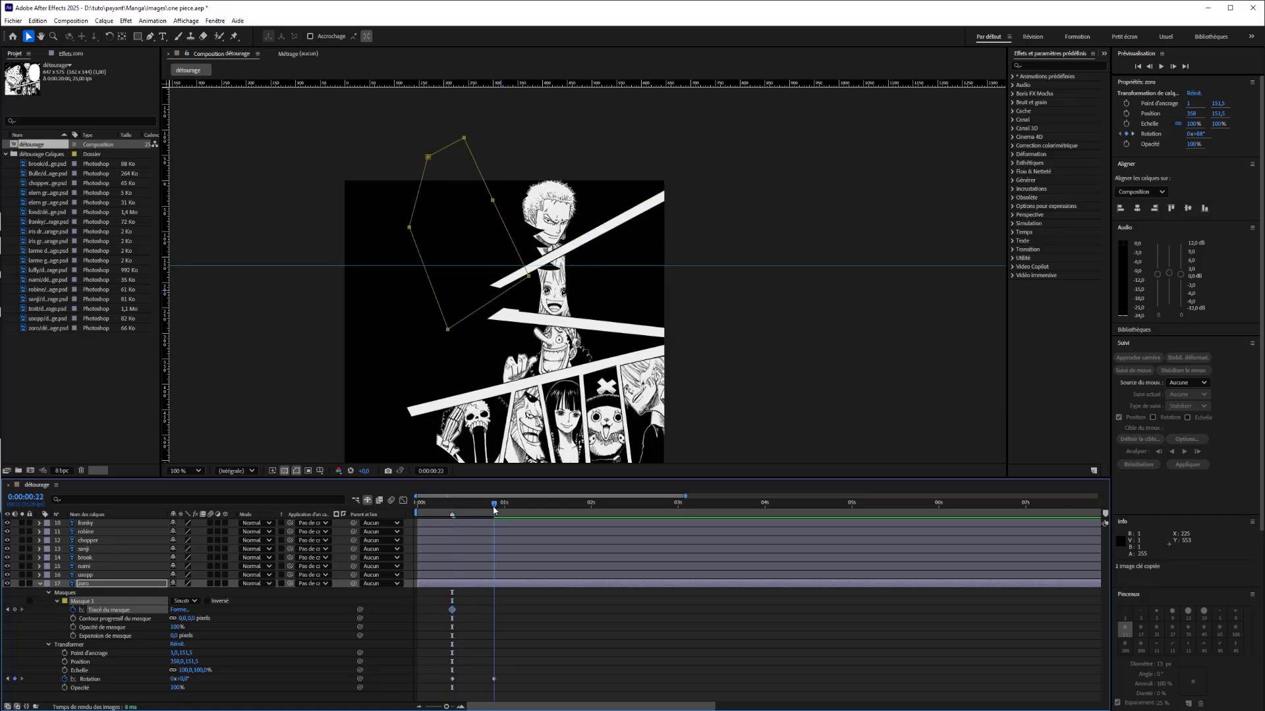
key(ctrl+v)
At 0:00:00:22, rotate the whole zoro mask by about 88° and move it so its lower edge follows the uppermost white bar
double_click(429, 157)
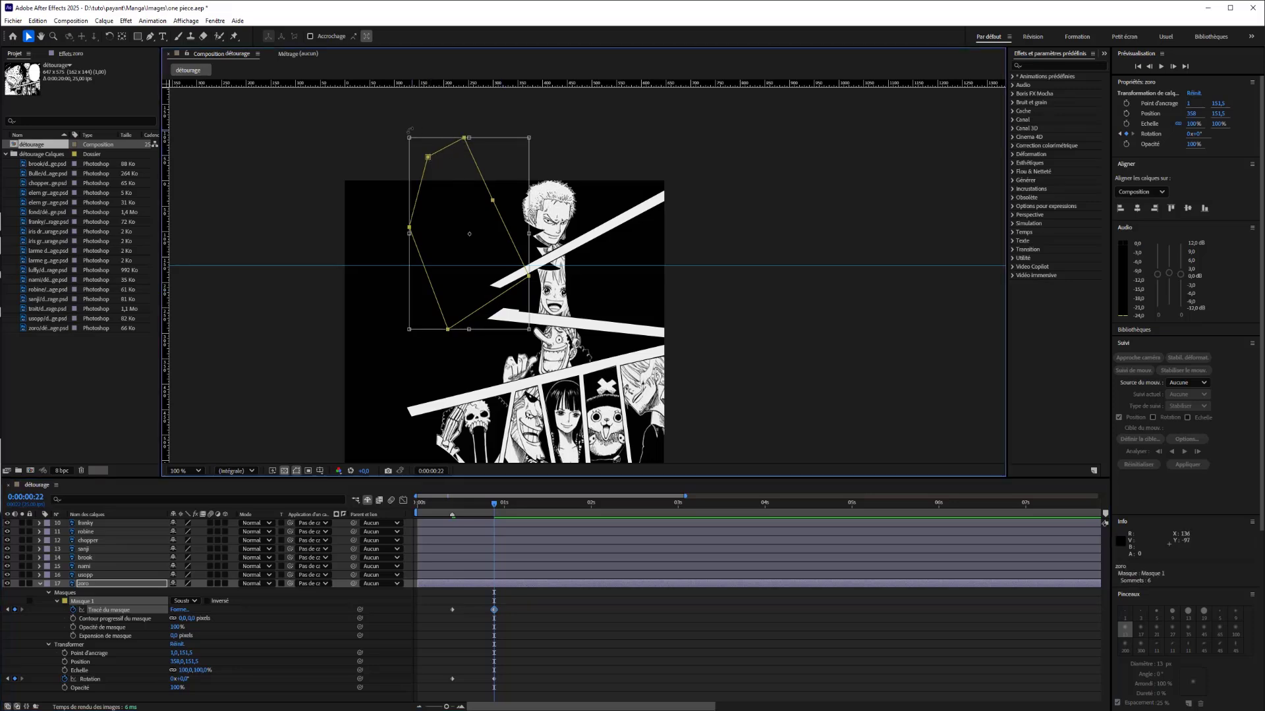
drag(404, 136, 544, 201)
drag(529, 250, 584, 239)
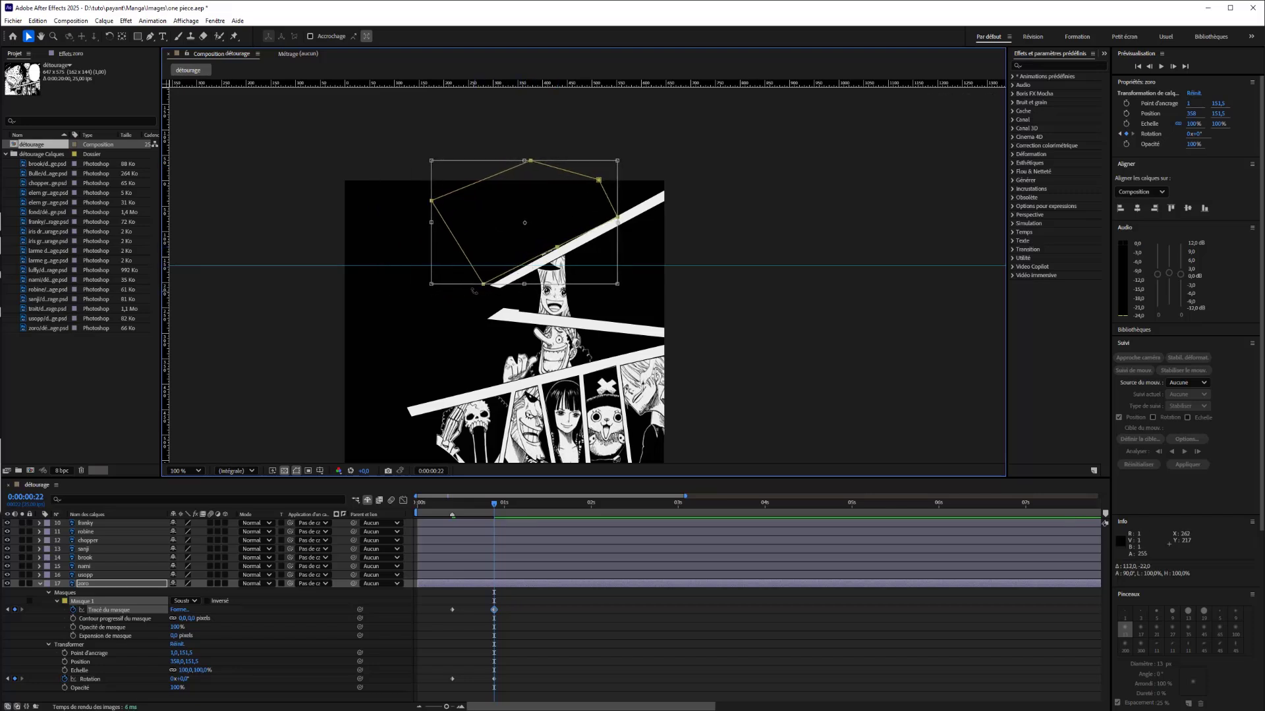
drag(473, 290, 544, 262)
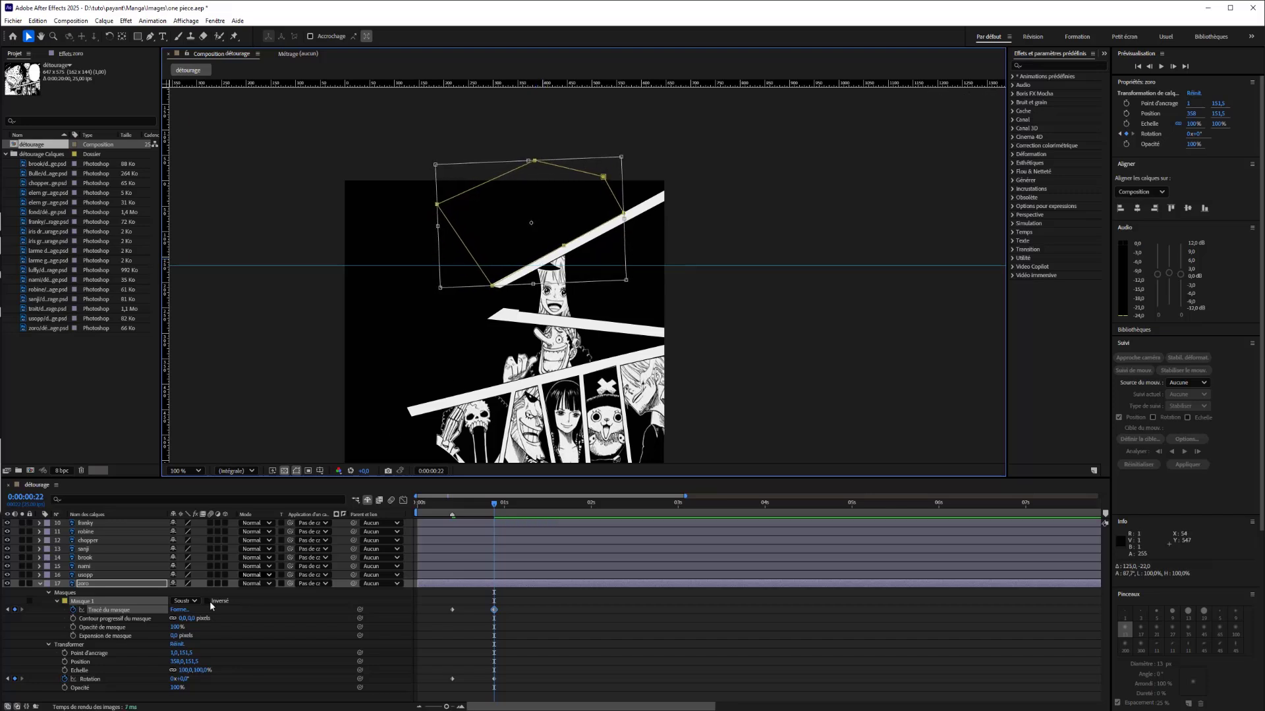
Set the zoro mask's mode to Addition and scrub back to check the reveal
click(194, 602)
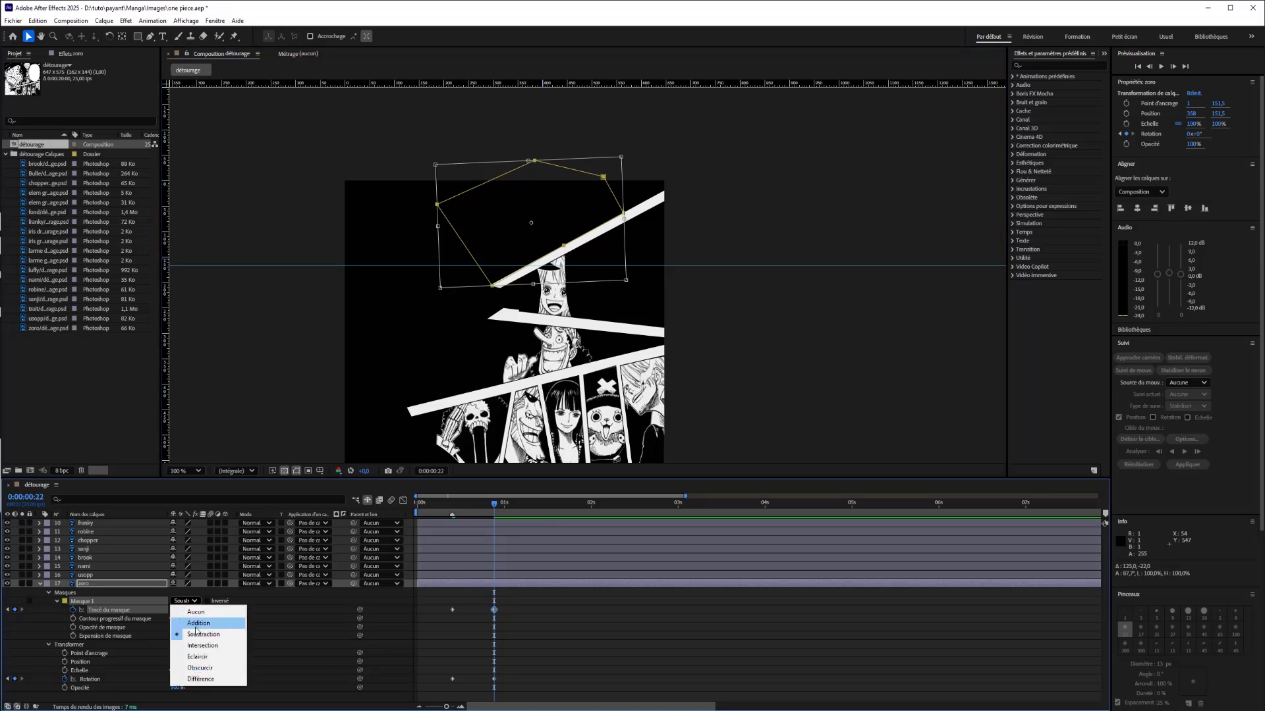
click(198, 623)
drag(492, 504, 419, 506)
At 0:00:00:15, enlarge the zoro mask to about 122% by 111% so its lower edge reaches the uppermost white bar
drag(433, 508, 471, 491)
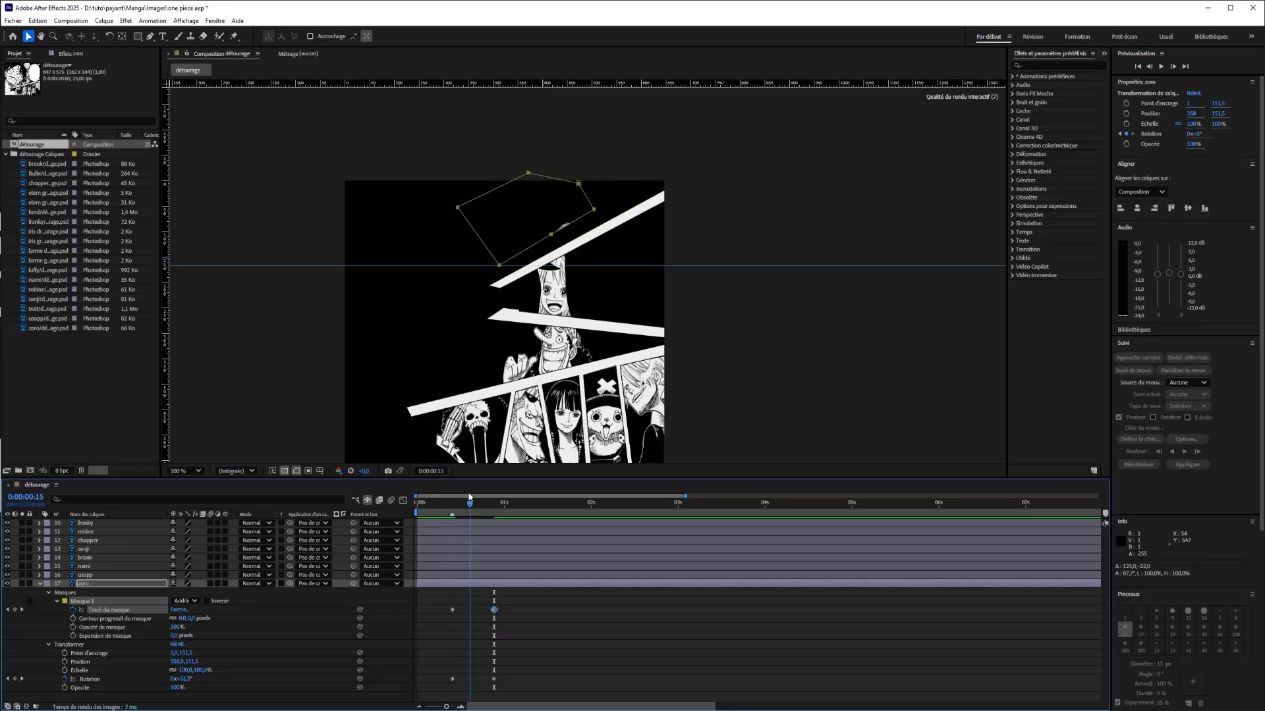
double_click(578, 184)
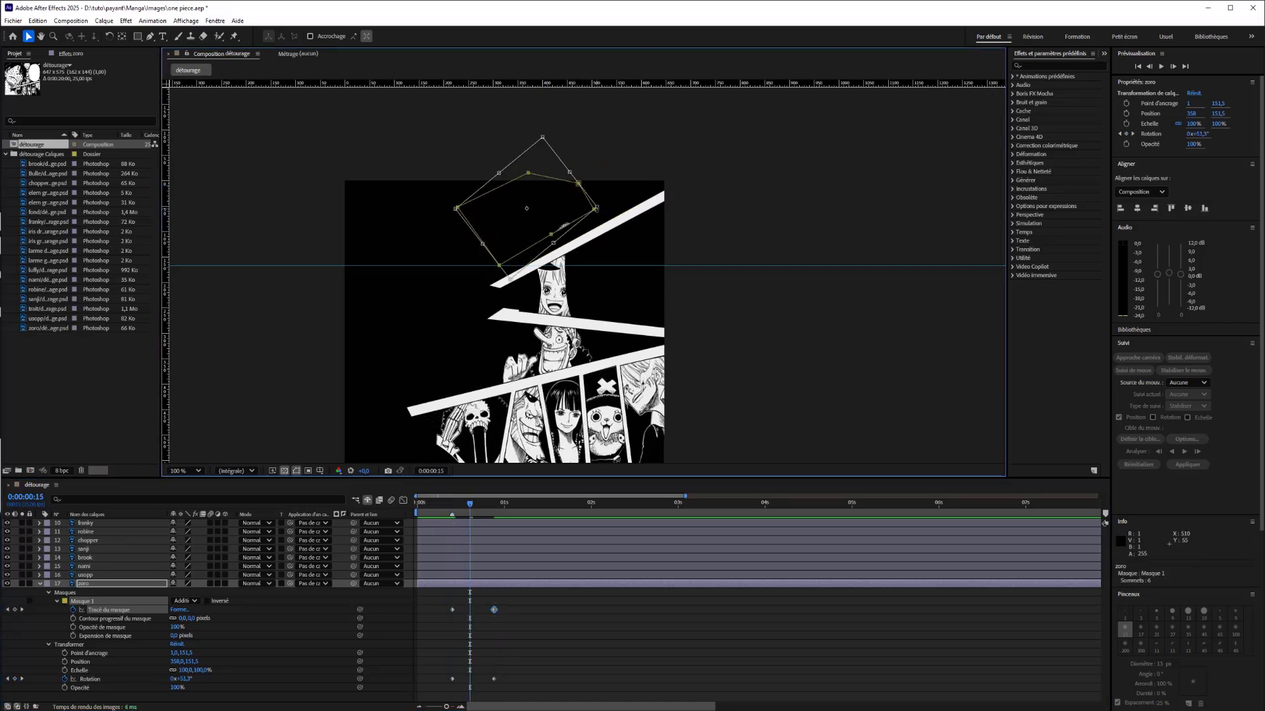
drag(597, 208, 621, 217)
key(Return)
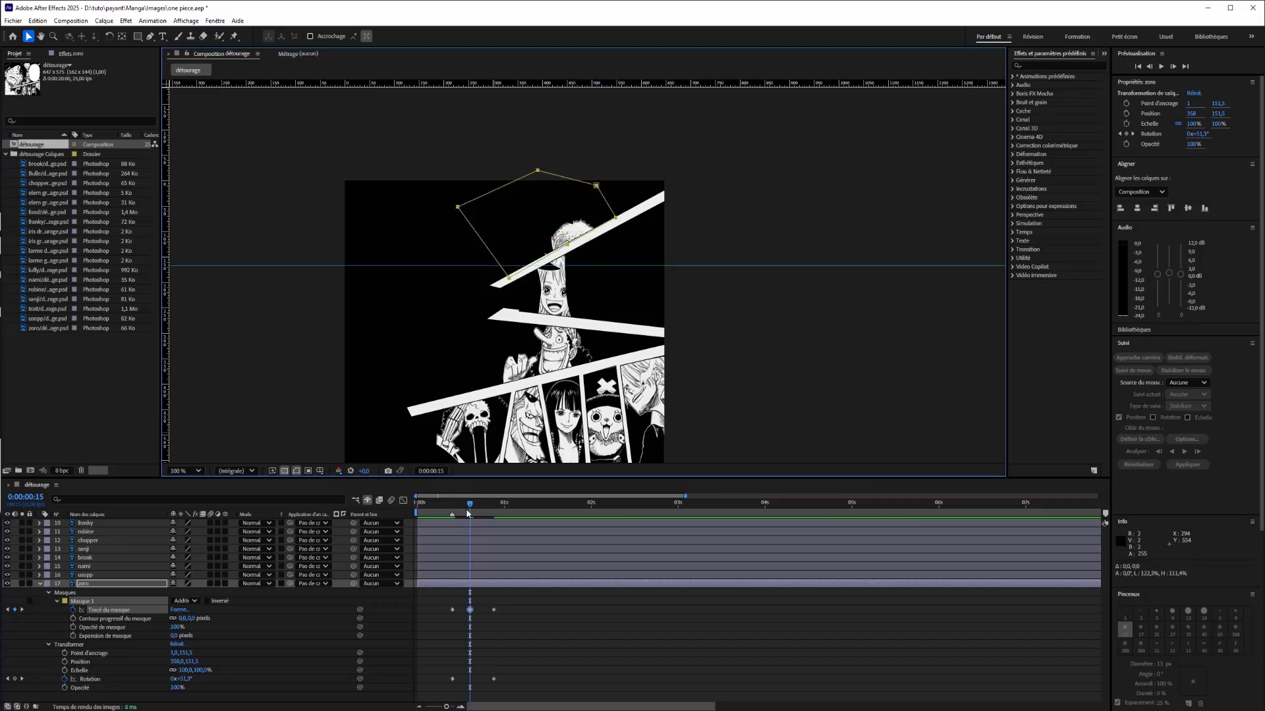
At 0:00:00:13, enlarge the zoro mask slightly so its lower edge meets the uppermost white bar
drag(469, 513, 464, 509)
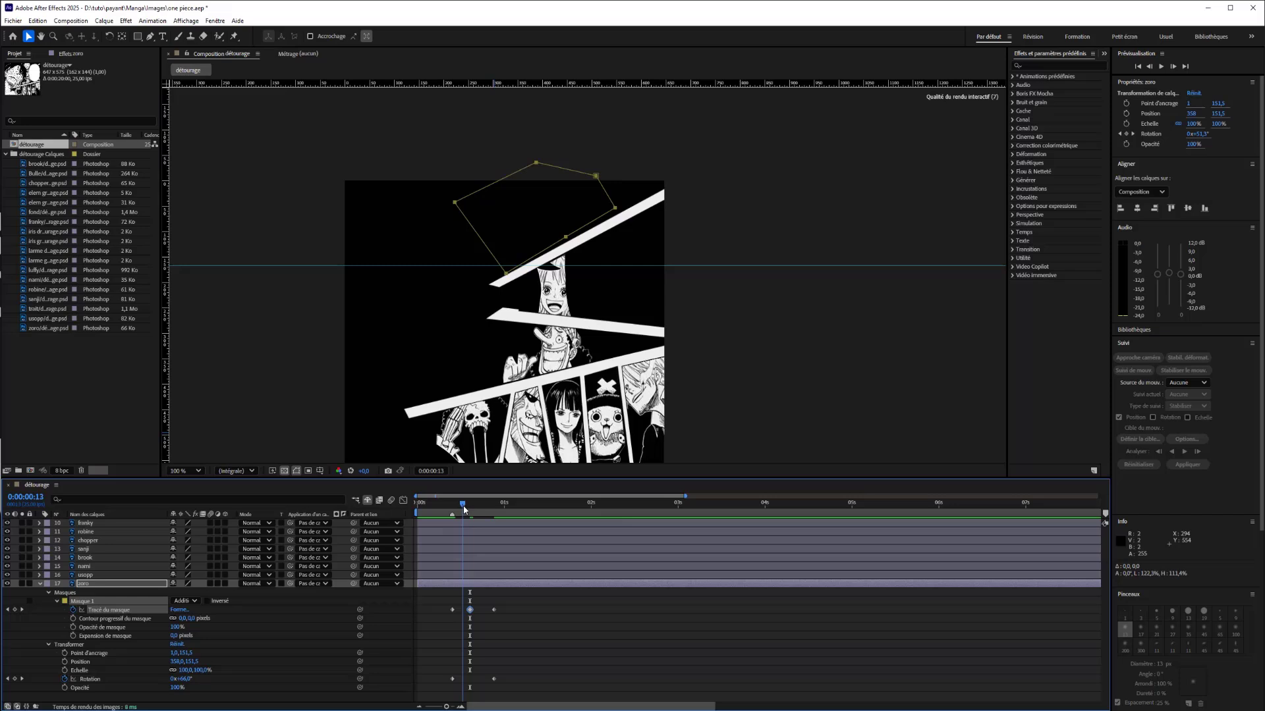
double_click(619, 216)
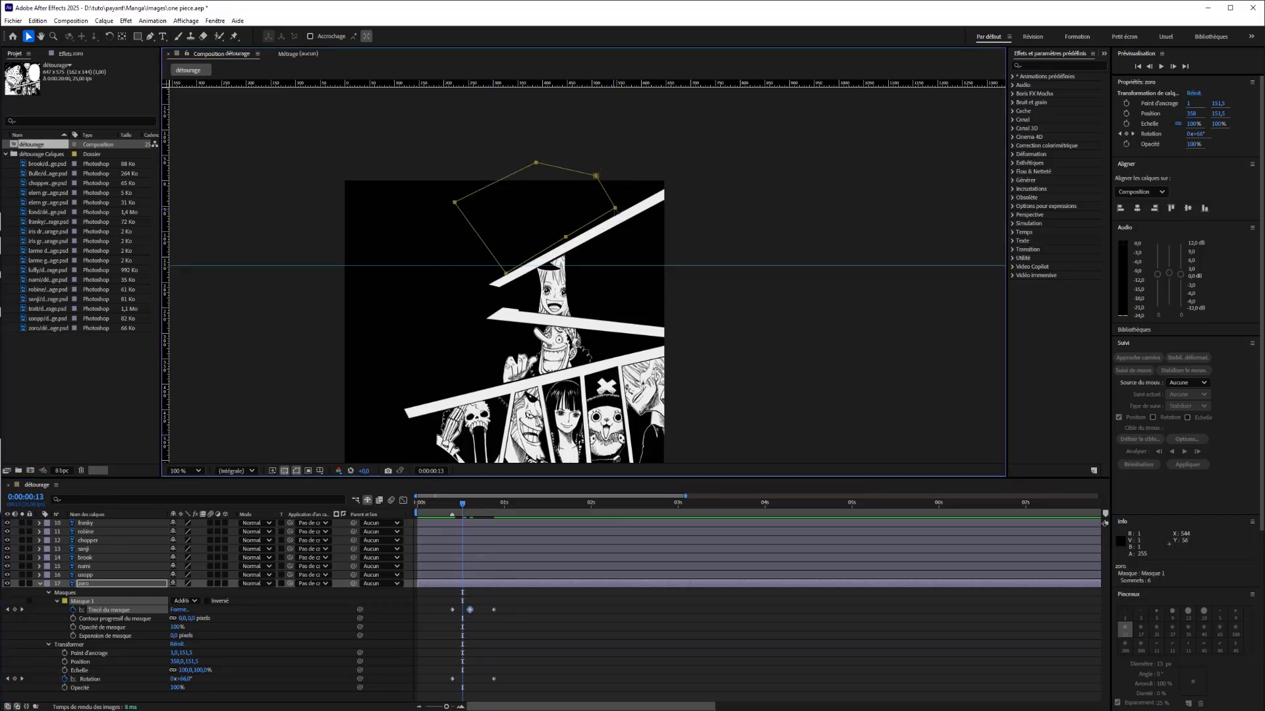
drag(615, 210, 633, 225)
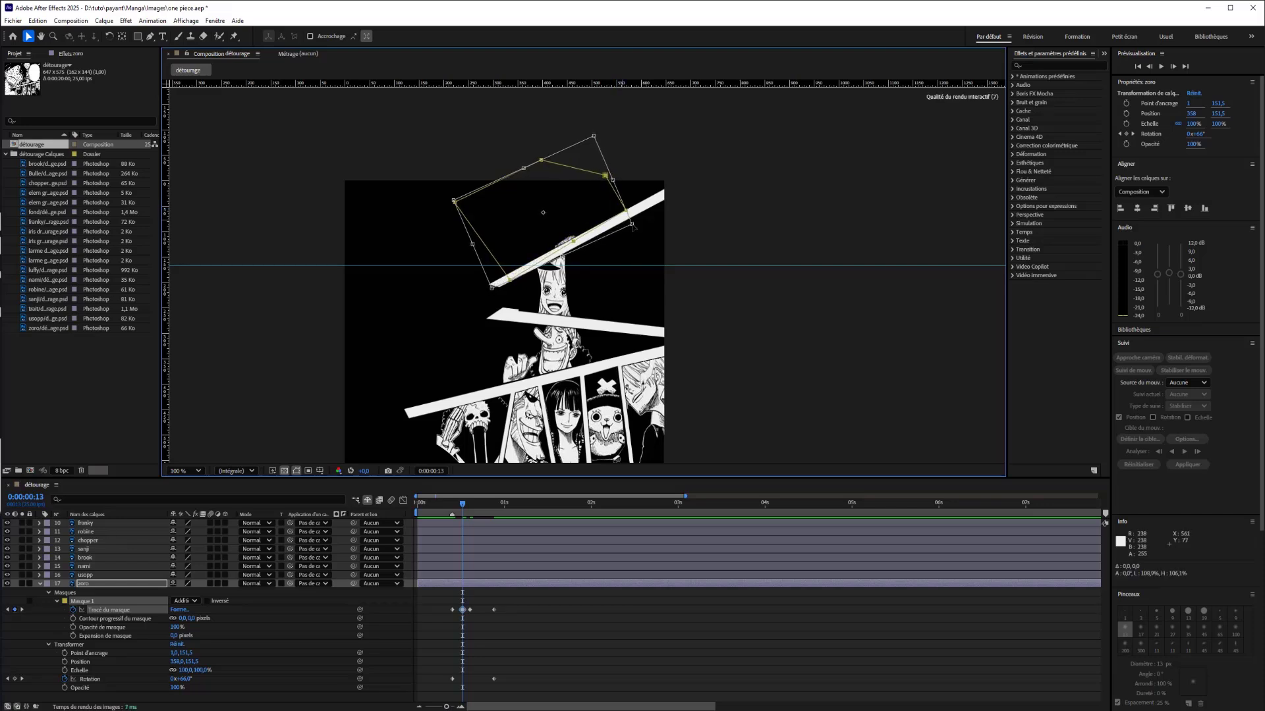
key(Return)
Play the animation from the start and check zoro's reveal around the first keyframes
drag(463, 505, 398, 506)
key(space)
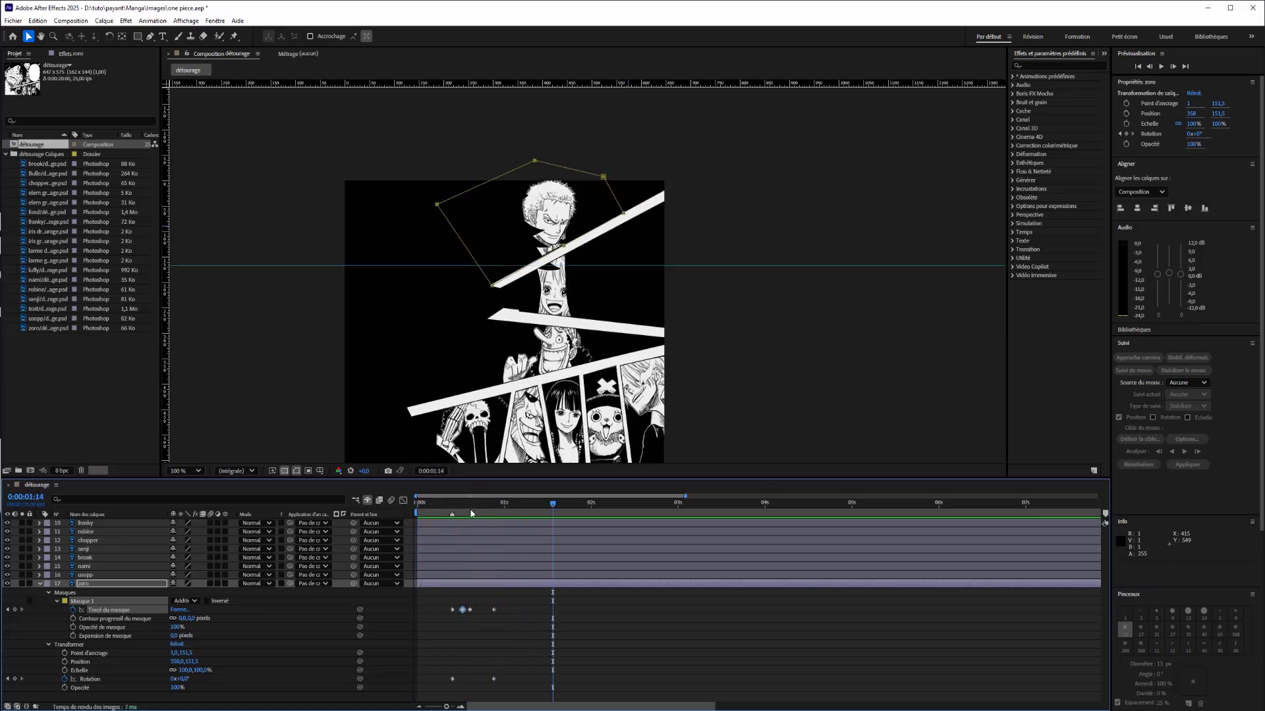
drag(471, 513, 451, 511)
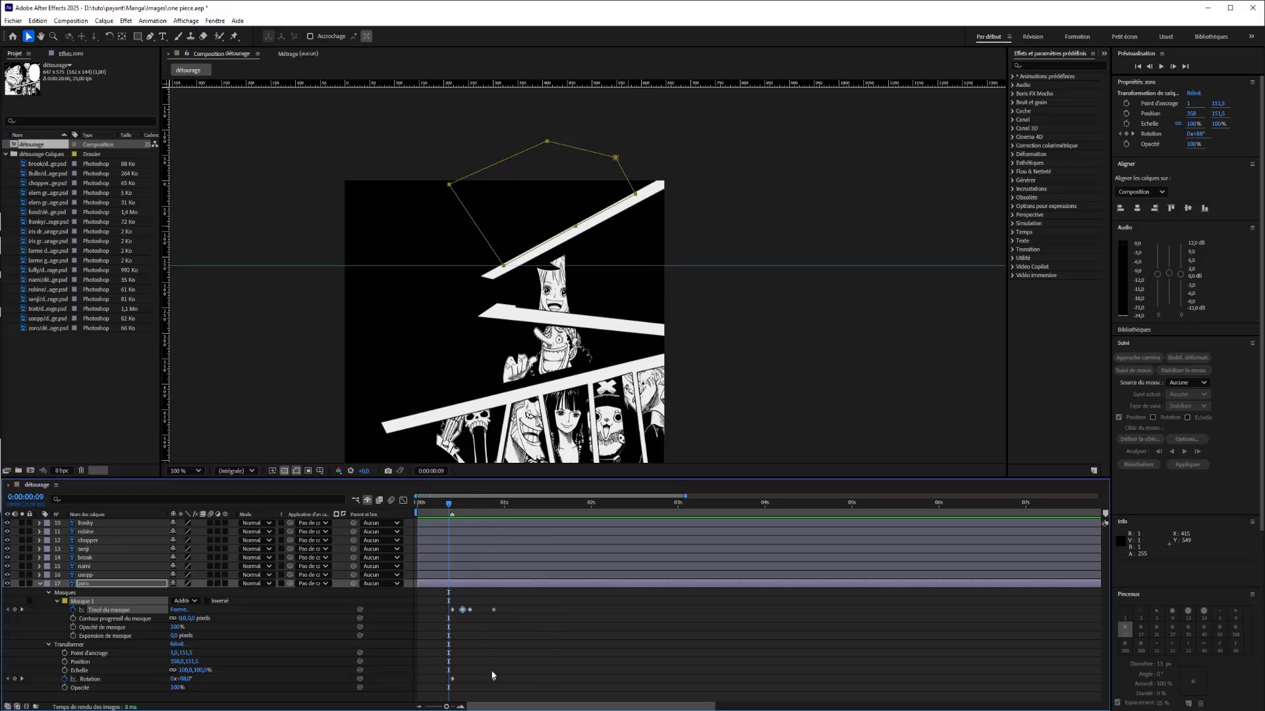
Apply Easy Ease to both of the zoro layer's rotation keyframes and preview the motion
drag(504, 676, 453, 679)
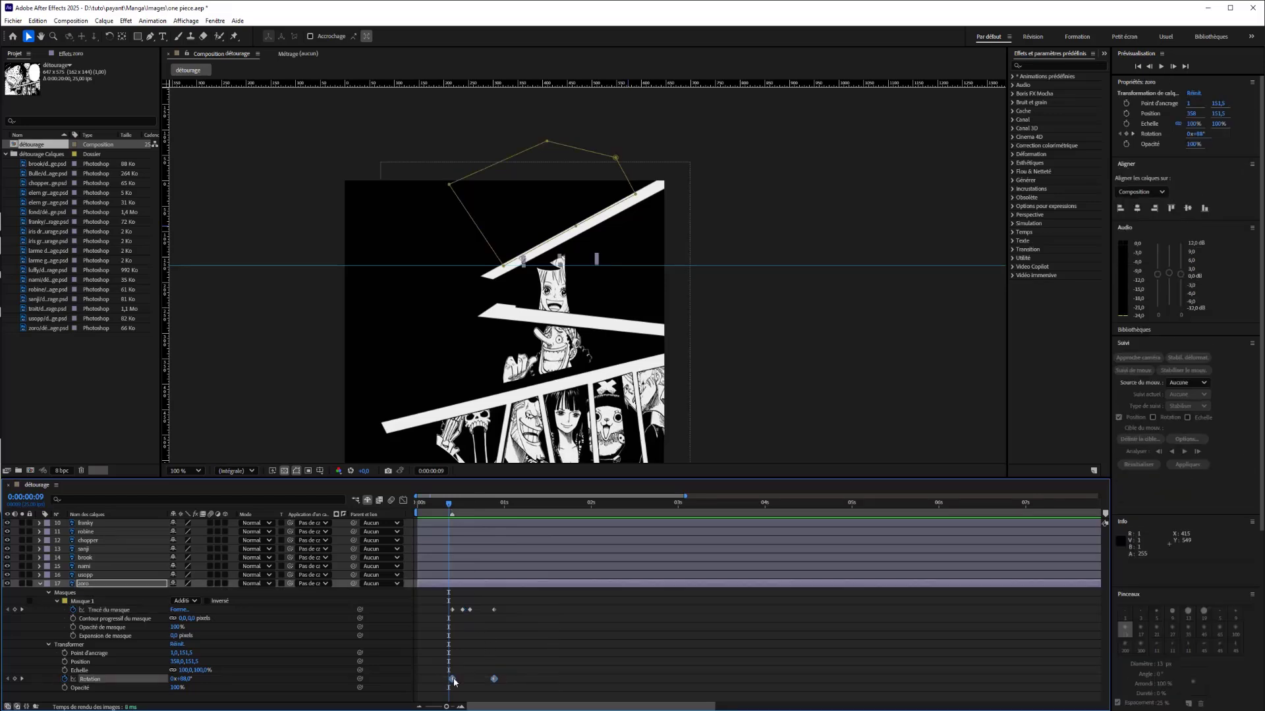
right_click(494, 679)
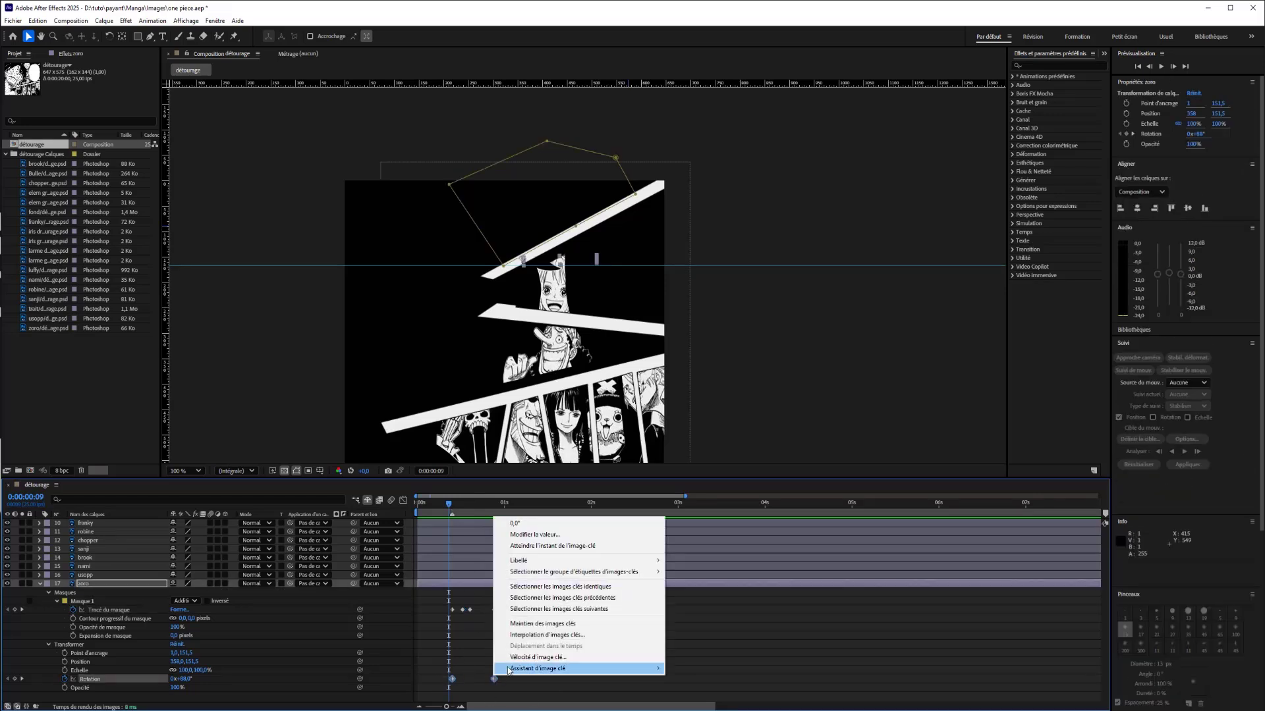
mouse_move(527, 669)
click(693, 629)
key(space)
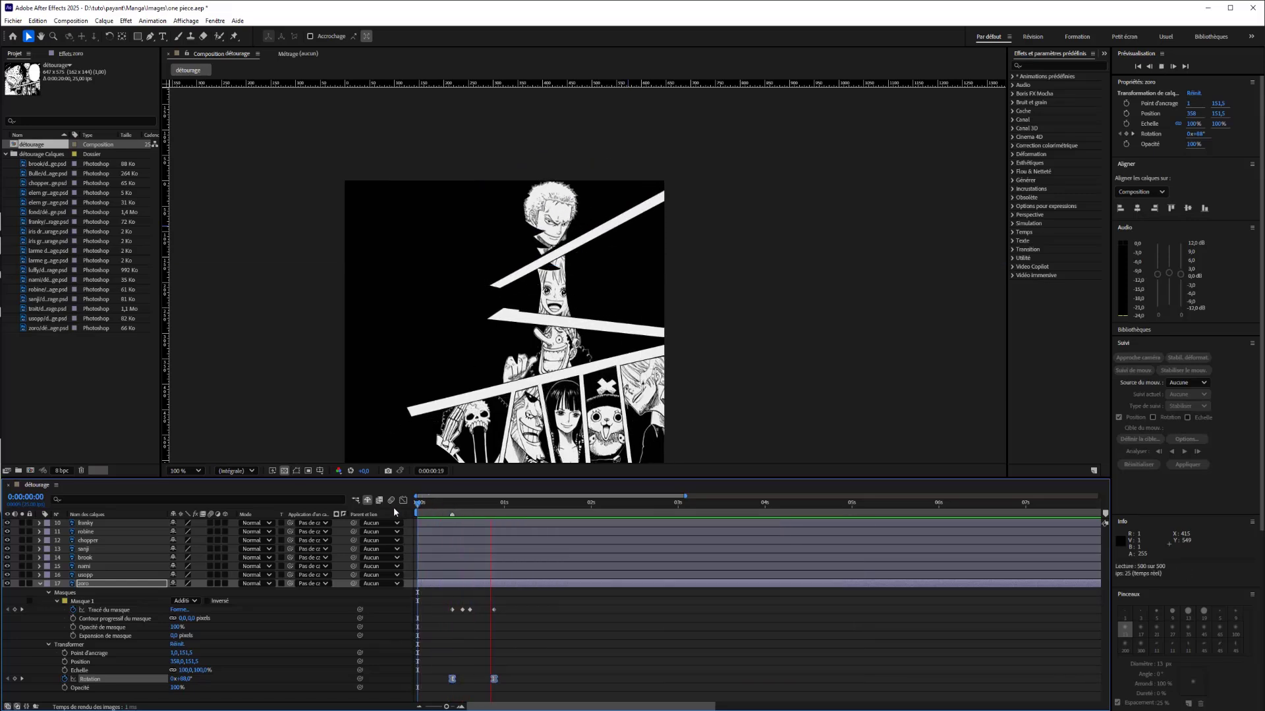
At 0:00:00:18, move the zoro mask's lower-right and lower-middle vertices onto the uppermost white bar
click(443, 513)
drag(445, 520, 478, 521)
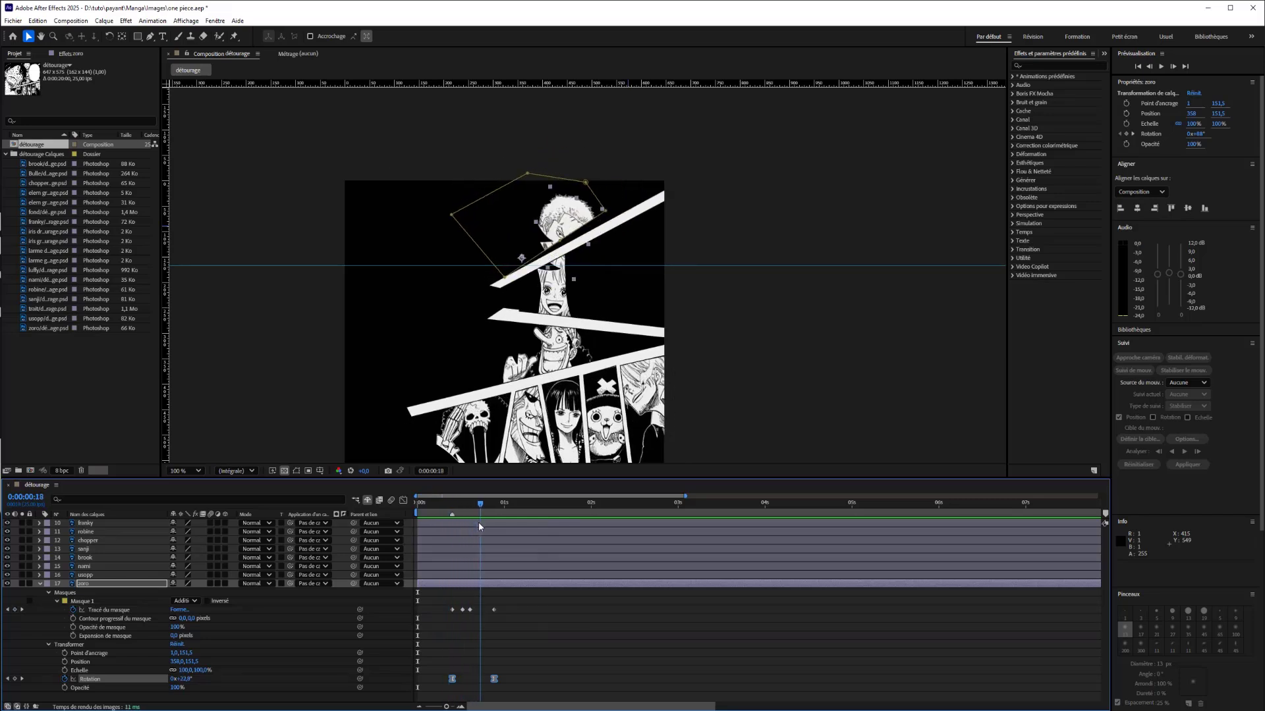
double_click(606, 212)
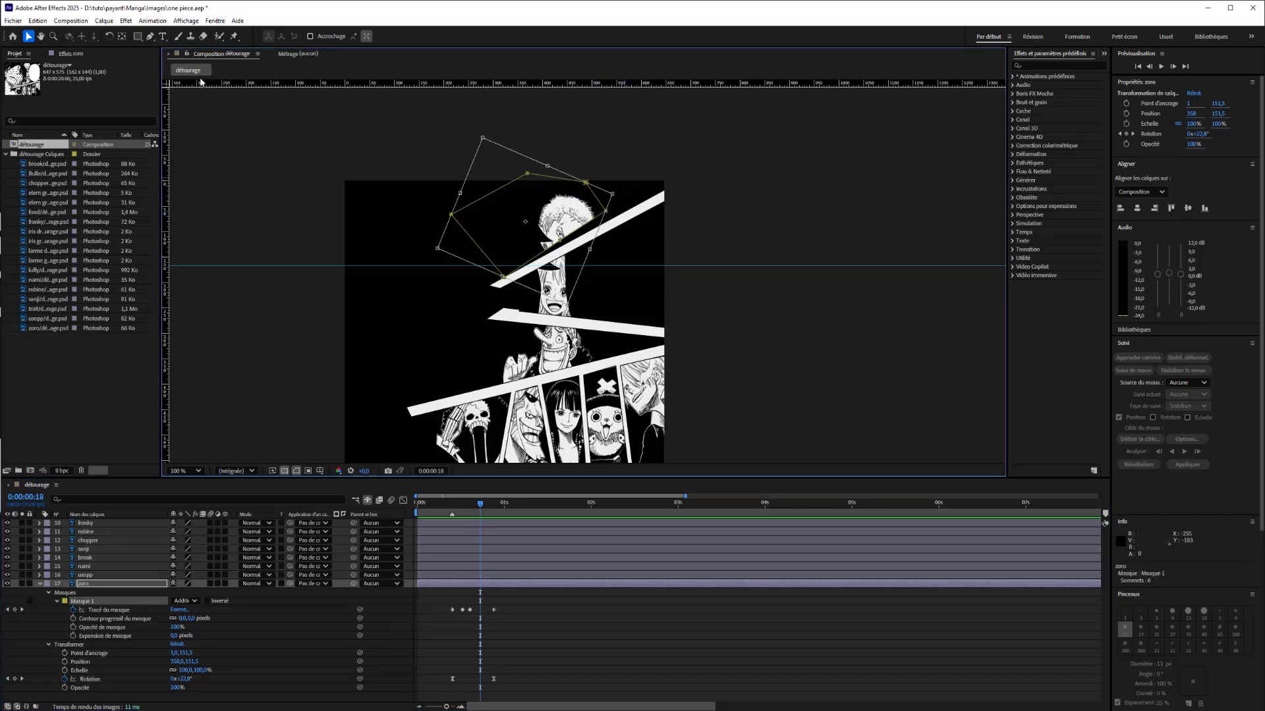
drag(645, 159, 645, 160)
key(Return)
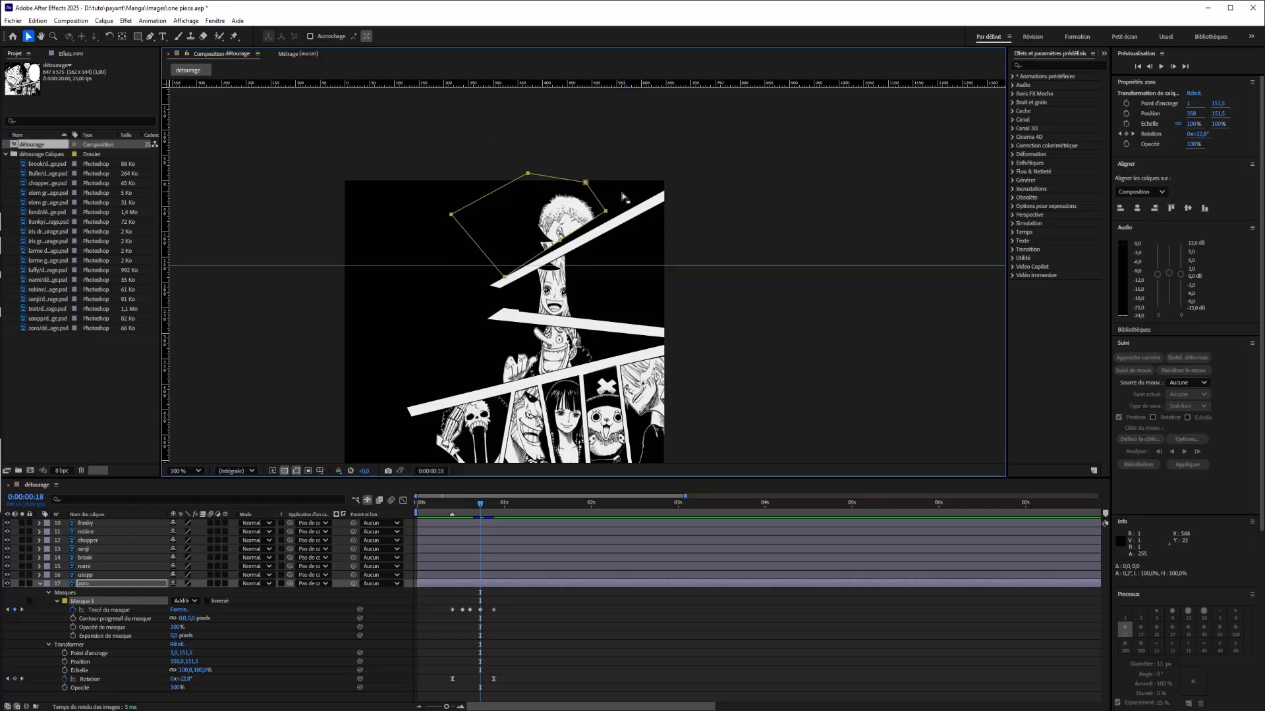
drag(605, 212, 611, 215)
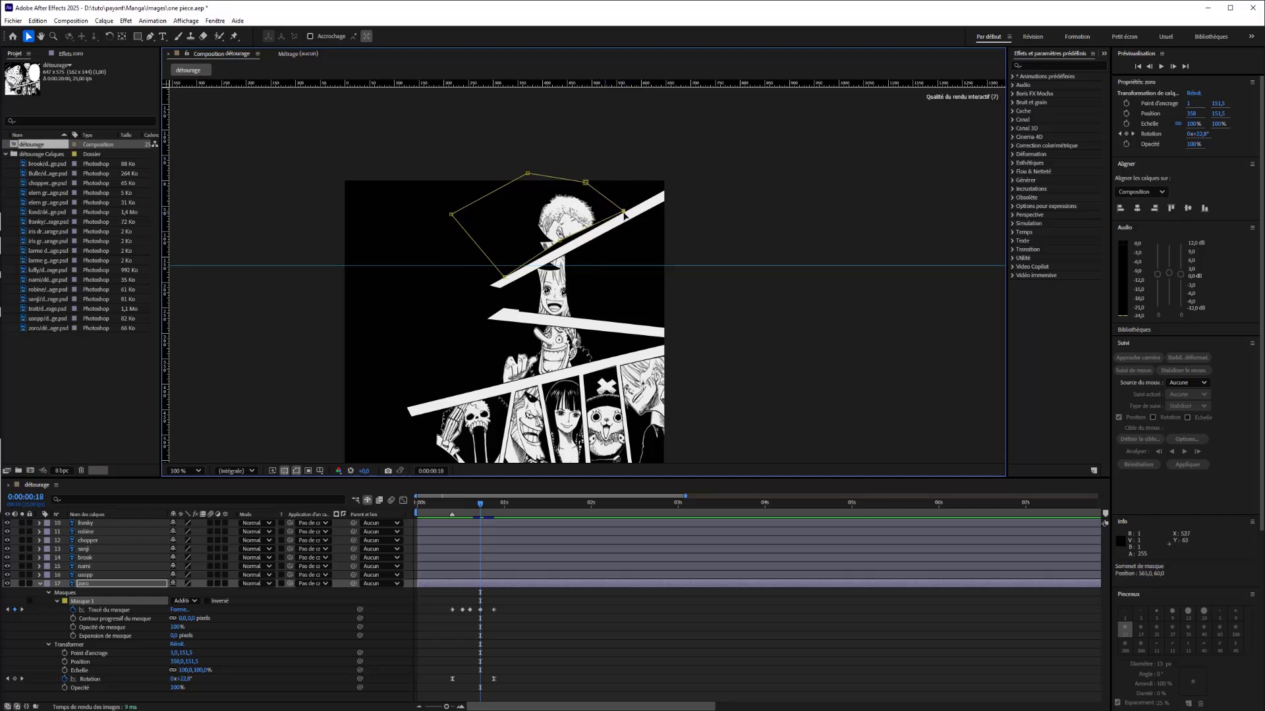
drag(624, 213, 625, 212)
drag(560, 238, 563, 247)
At 0:00:00:20, move the zoro mask's lower-right vertex onto the uppermost white bar
mouse_move(483, 507)
mouse_down()
mouse_move(469, 510)
mouse_move(487, 512)
mouse_up()
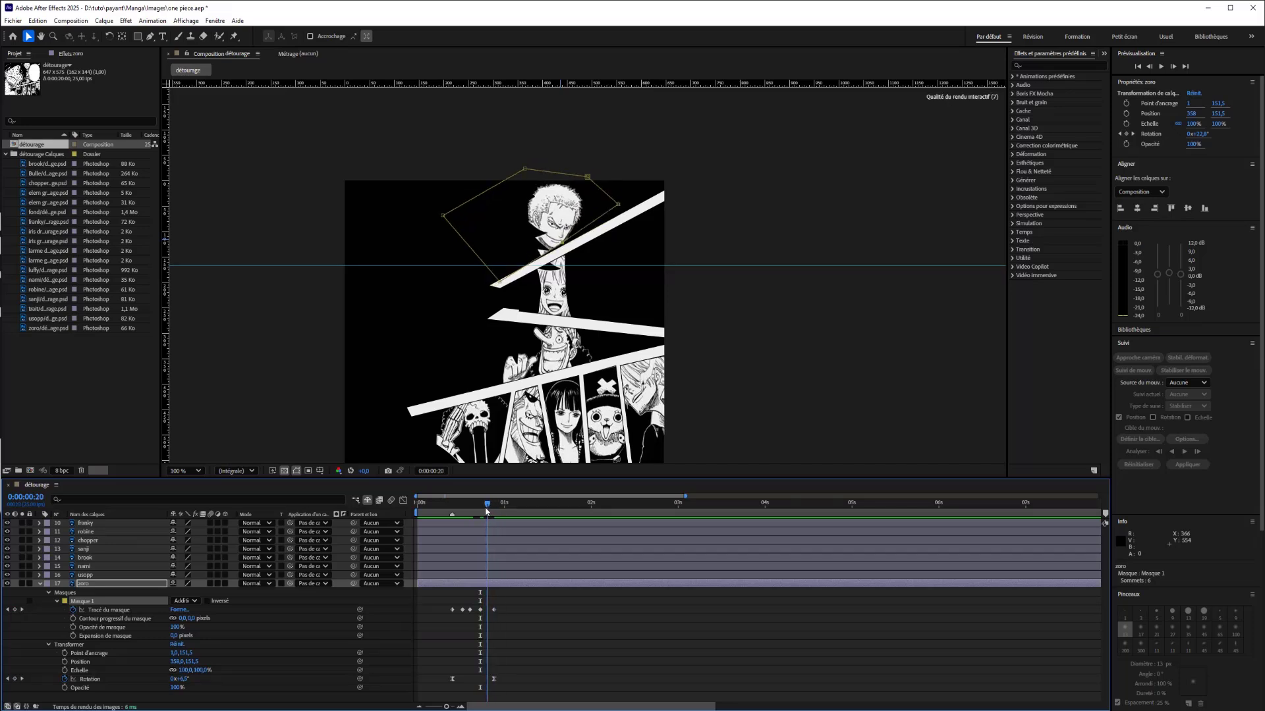
click(597, 215)
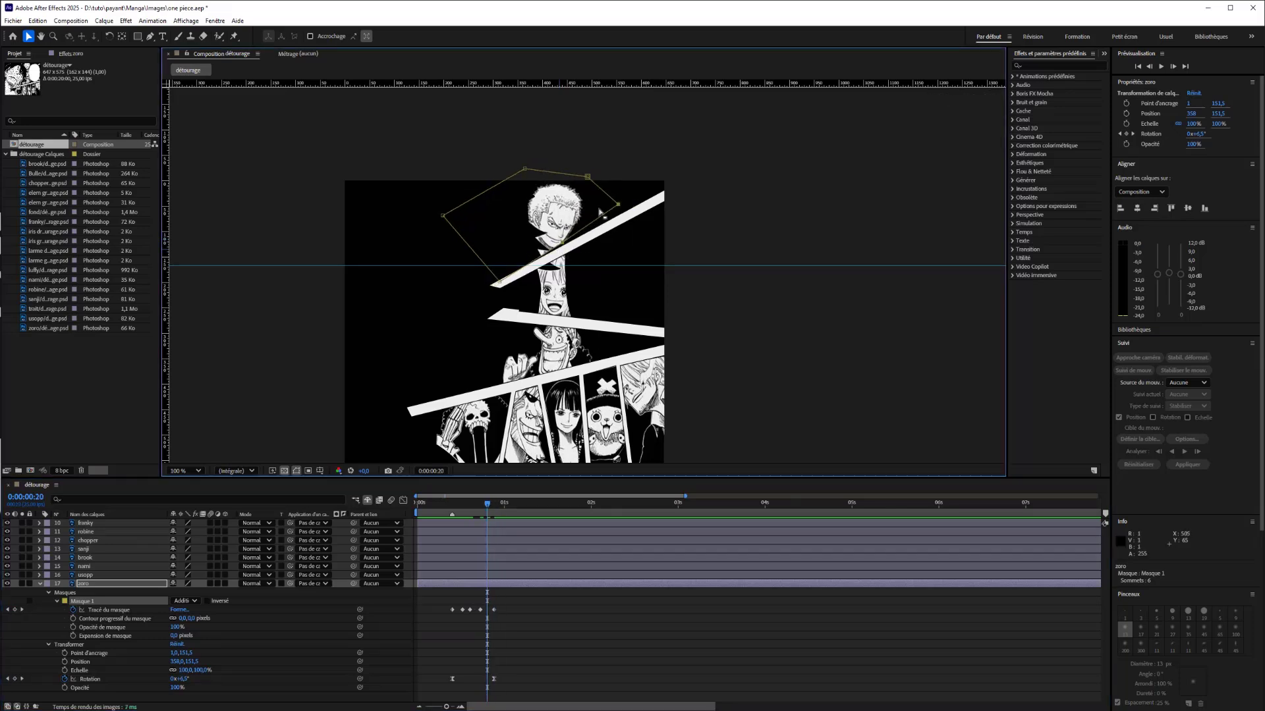
drag(618, 206, 620, 210)
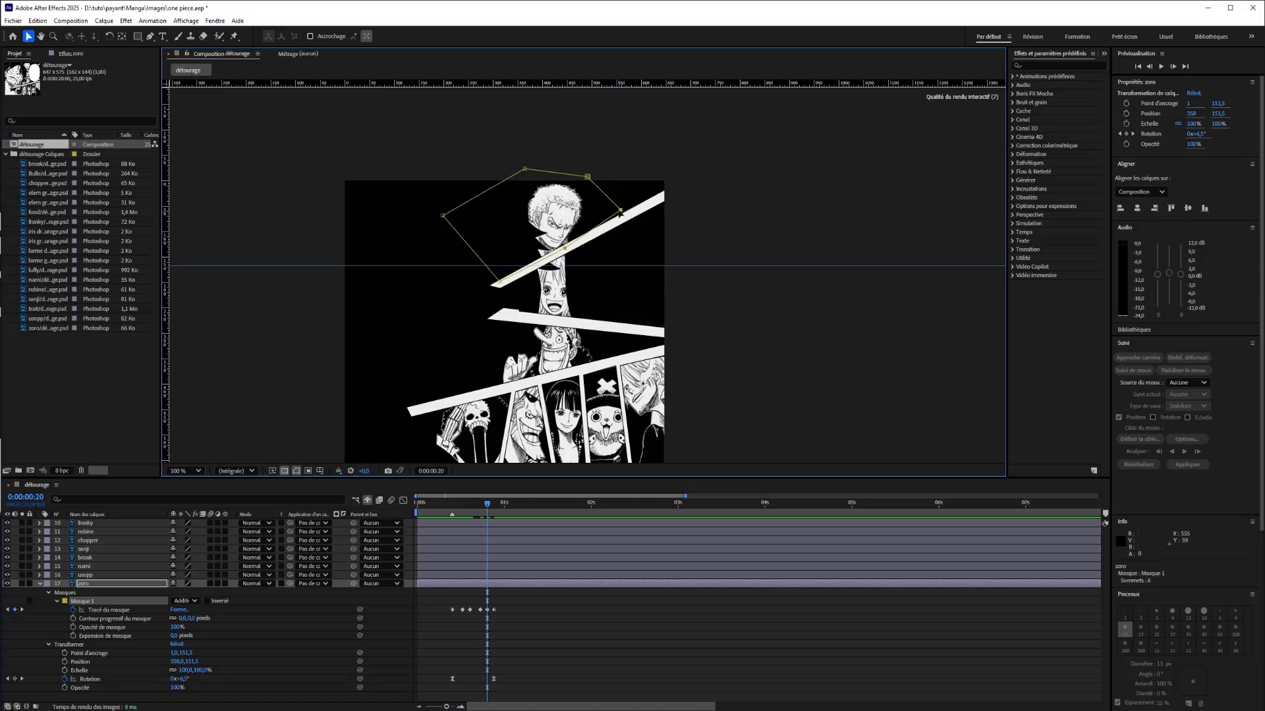
Play back the opening of the composition to check zoro's masked rotation
click(485, 509)
key(space)
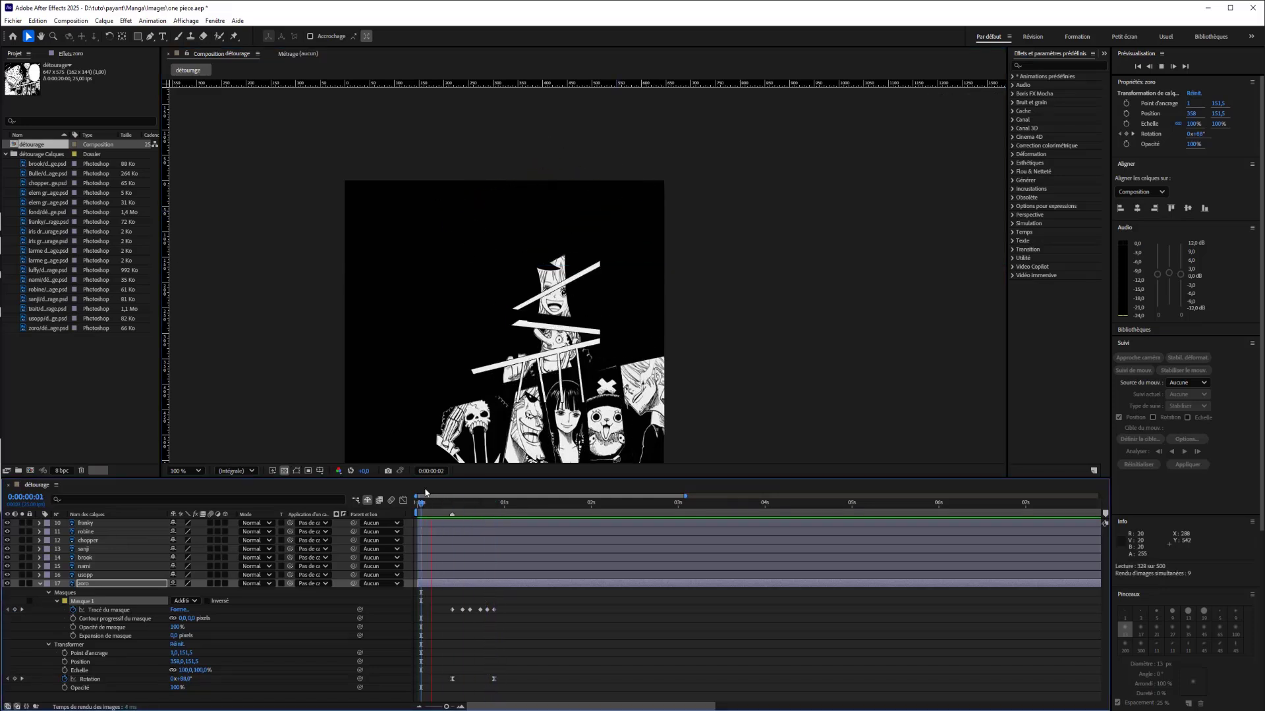
key(space)
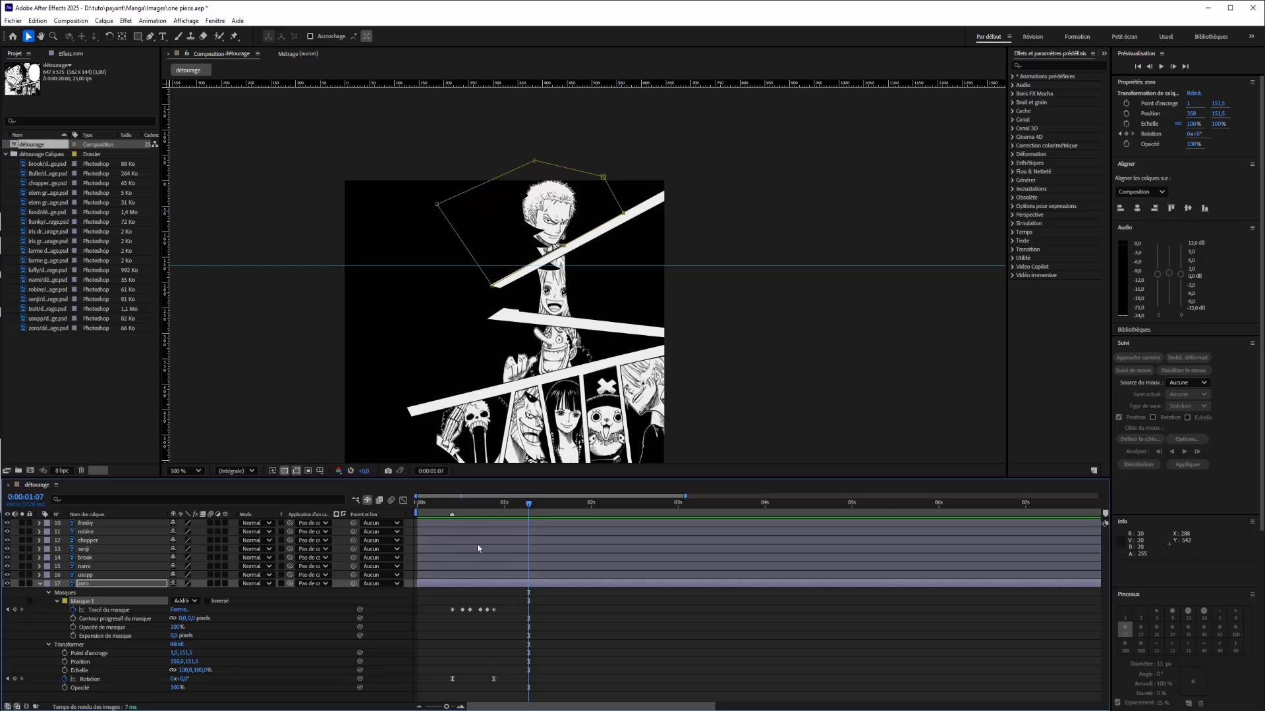
key(space)
key(space)
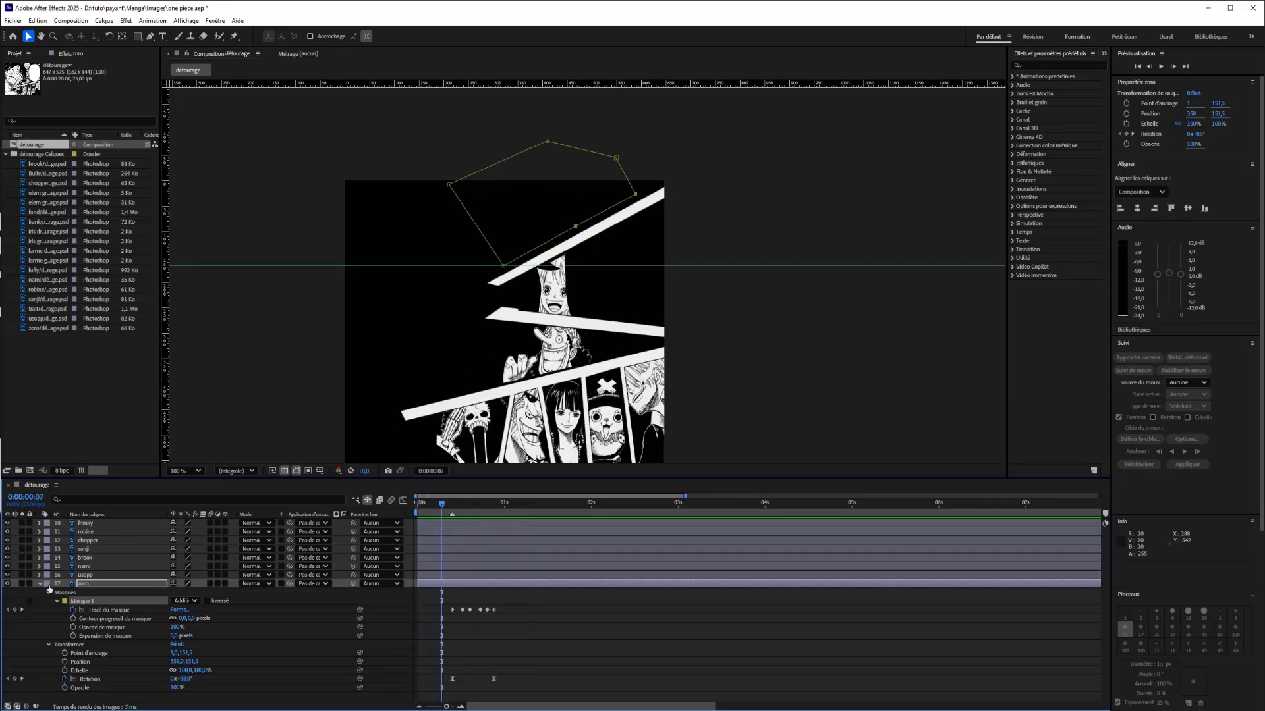
Collapse the zoro layer's properties and mark the layer as shy to hide it from the layer list
click(41, 584)
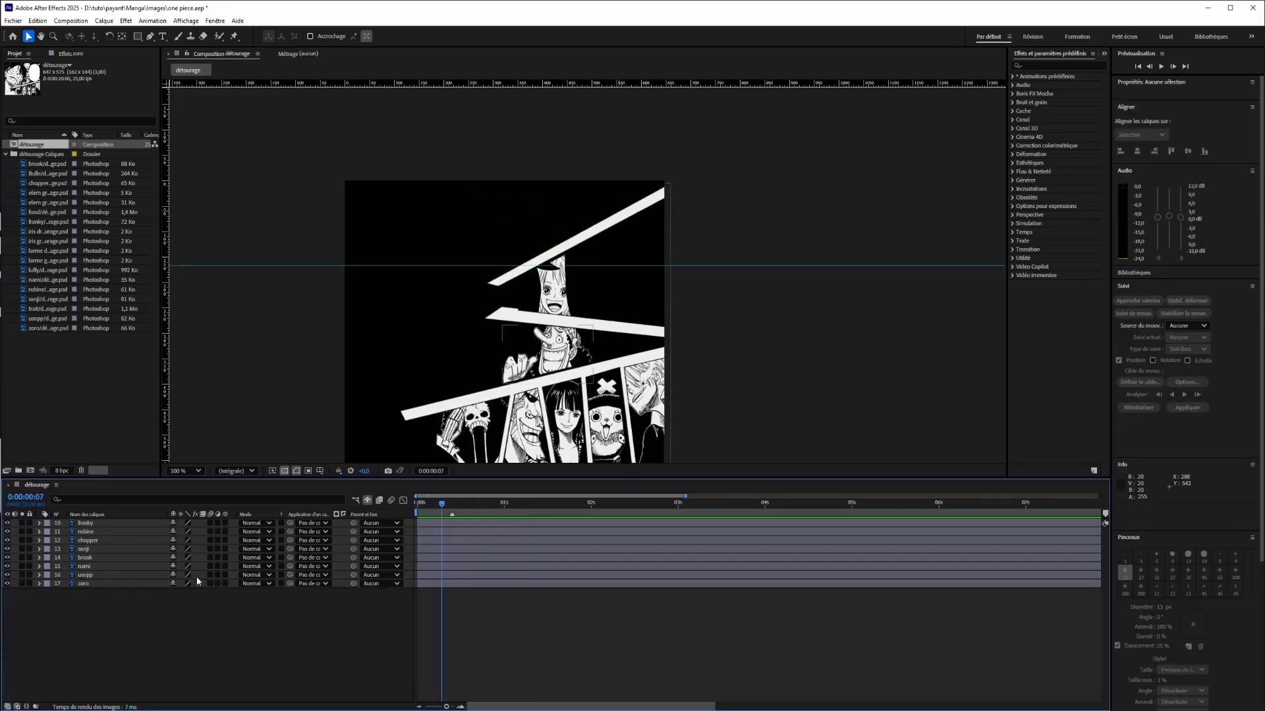
click(174, 584)
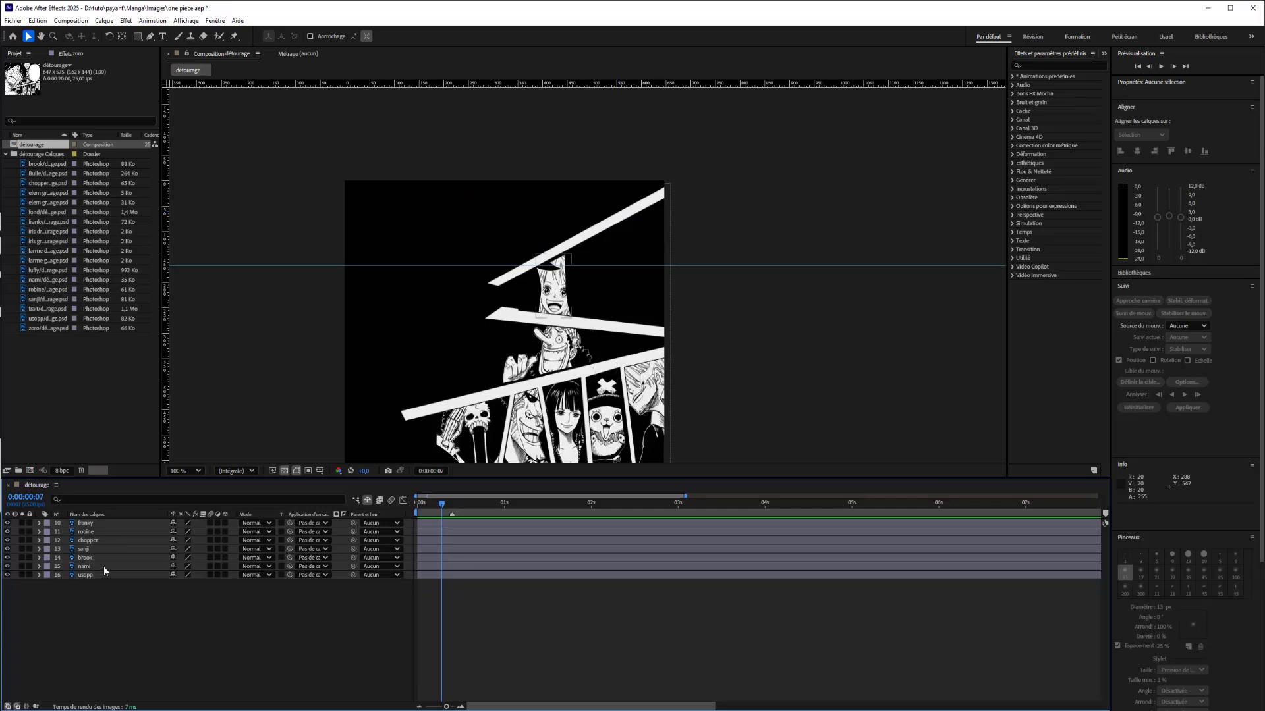
Add a scale keyframe of 0% to the nami layer at 0:00:00:18
click(82, 567)
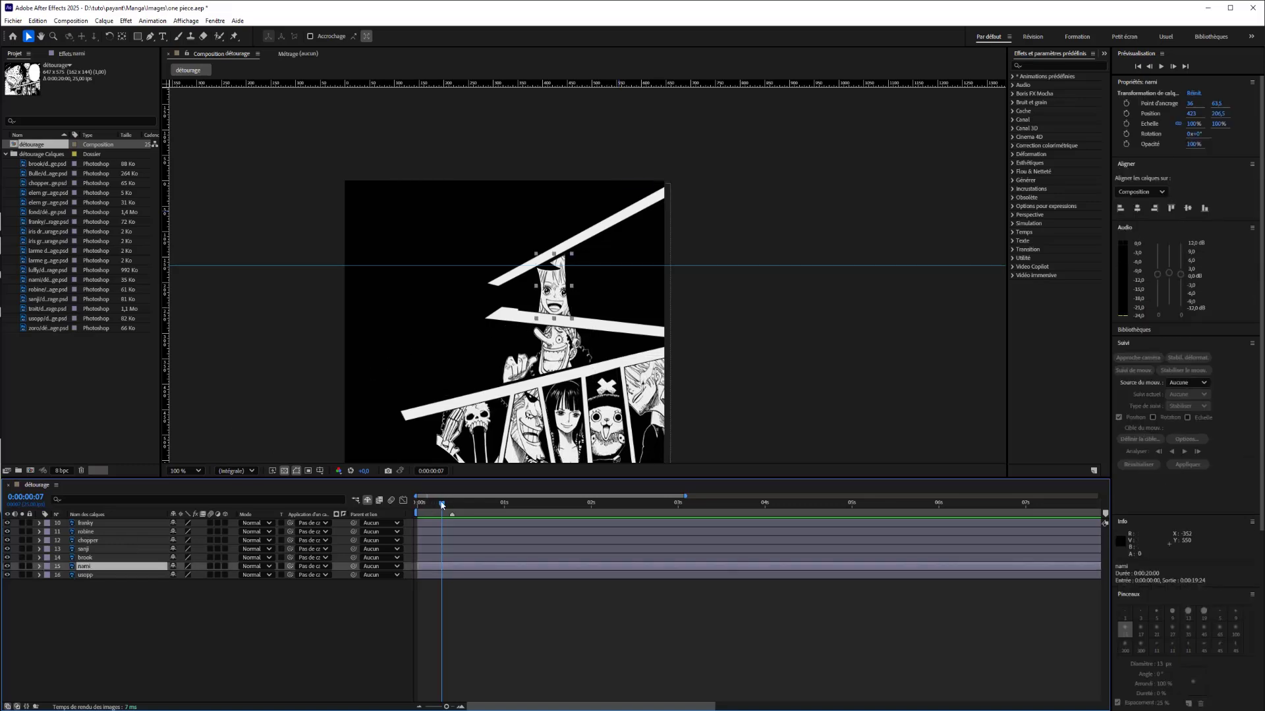
drag(442, 505, 480, 504)
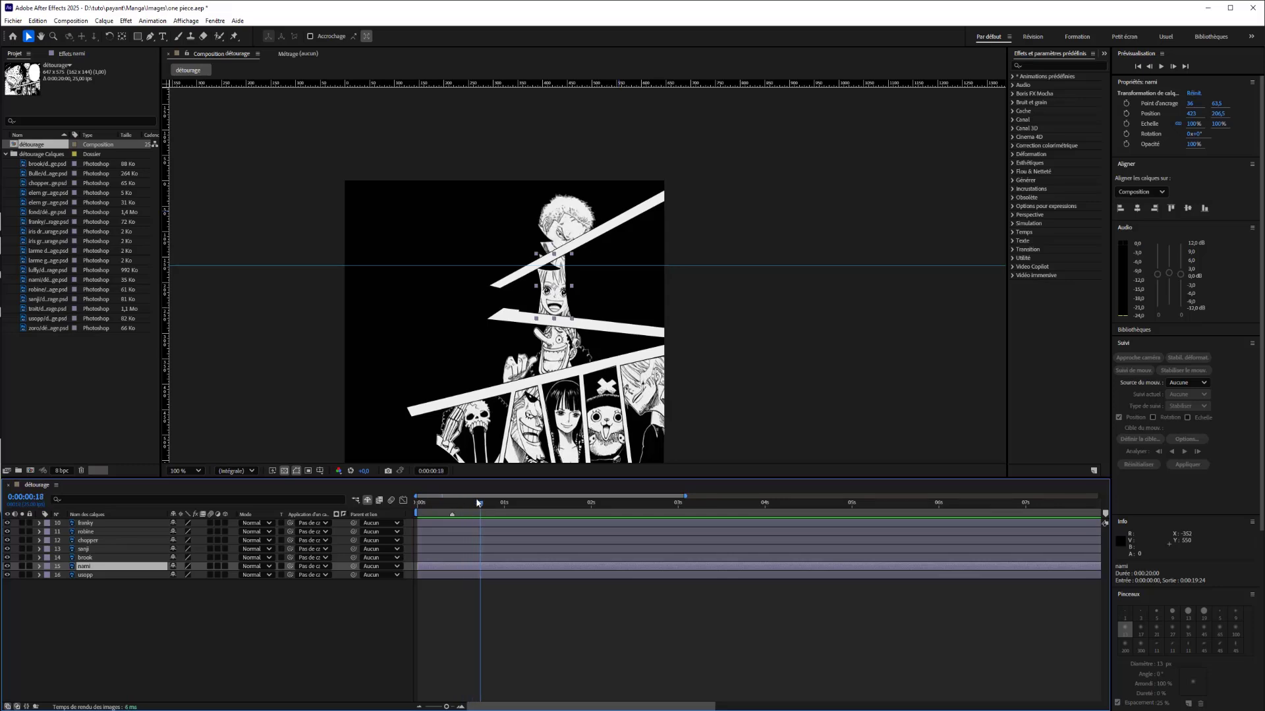
click(39, 567)
click(47, 576)
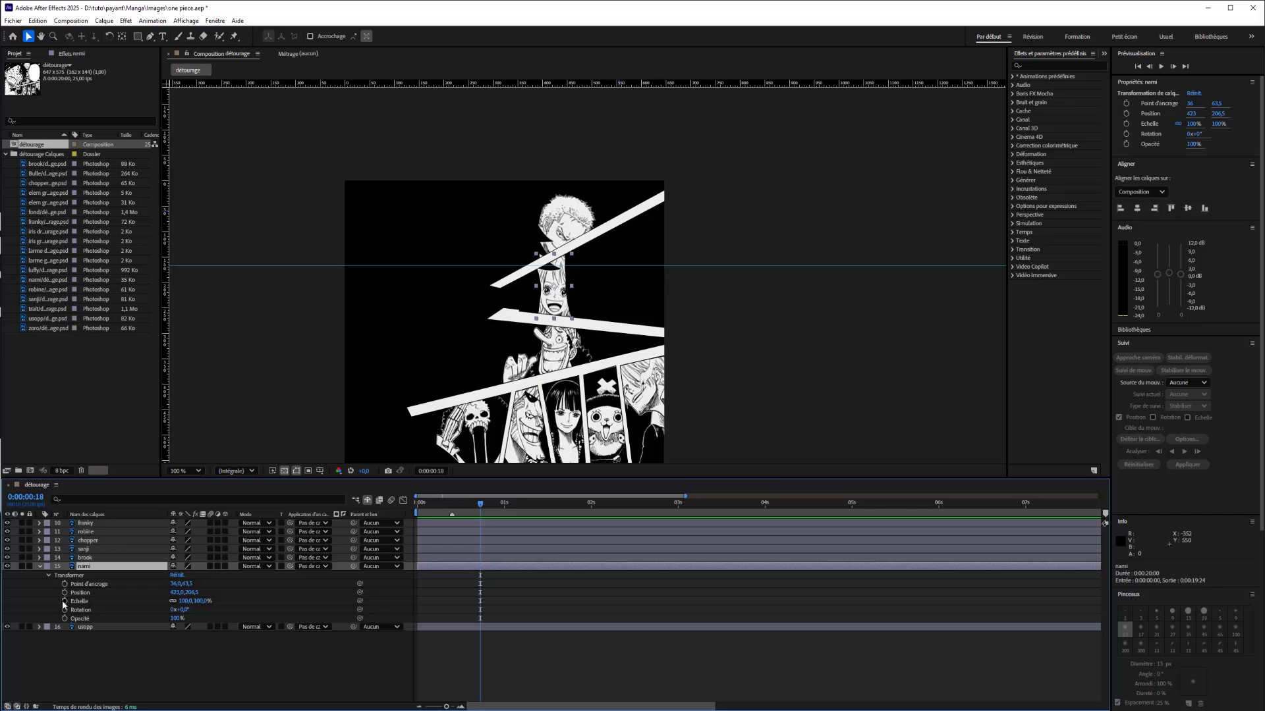
click(64, 601)
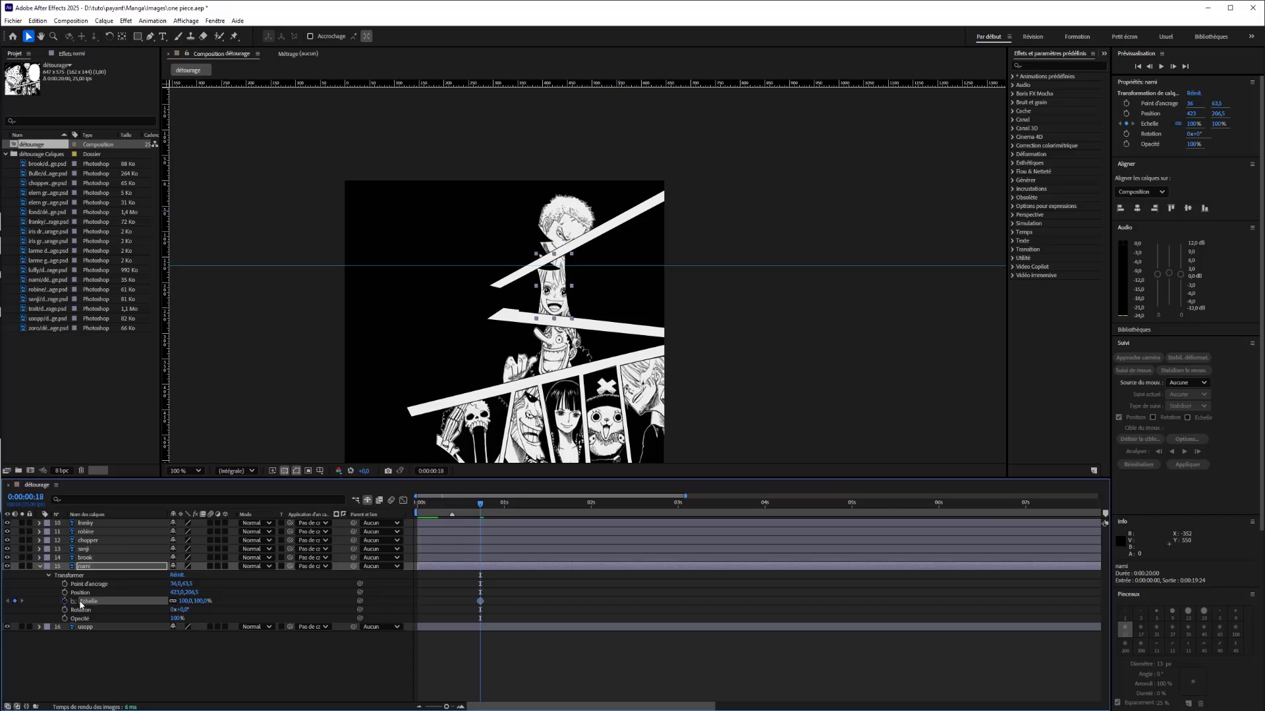
click(184, 602)
key(Return)
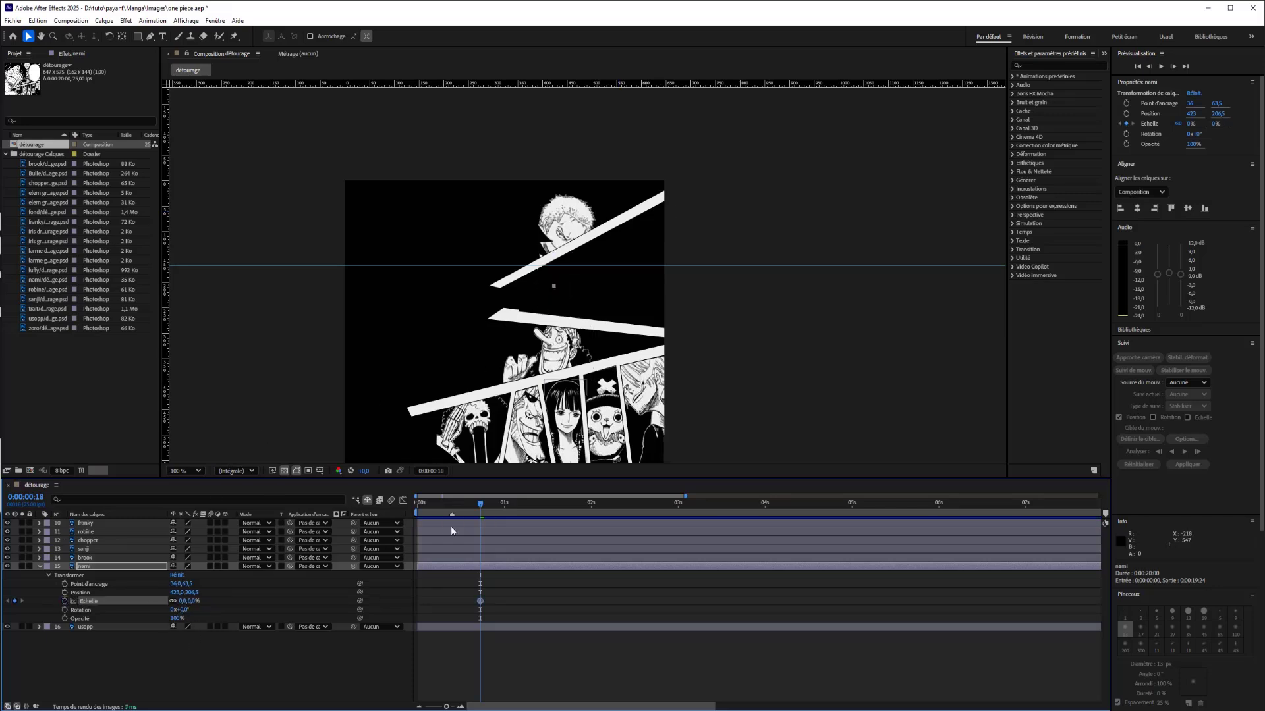
Add a scale keyframe of 100% to the nami layer at 0:00:01:00
drag(483, 513, 500, 510)
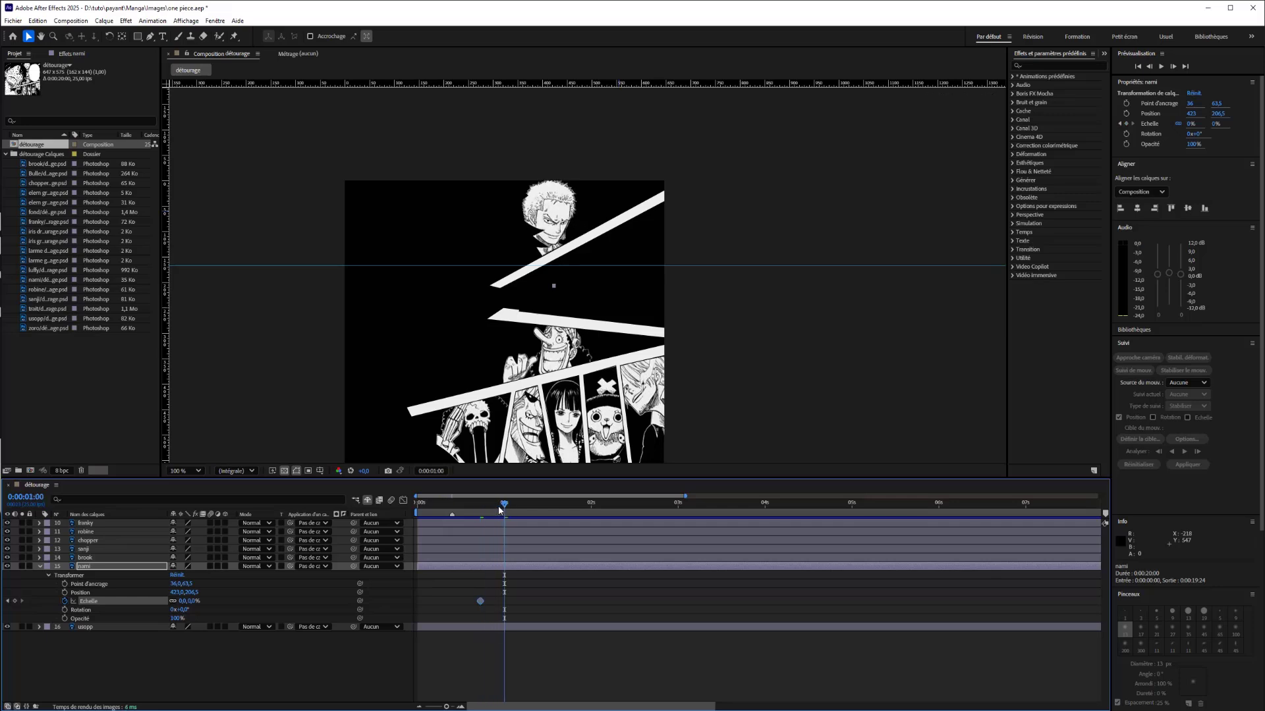
click(184, 601)
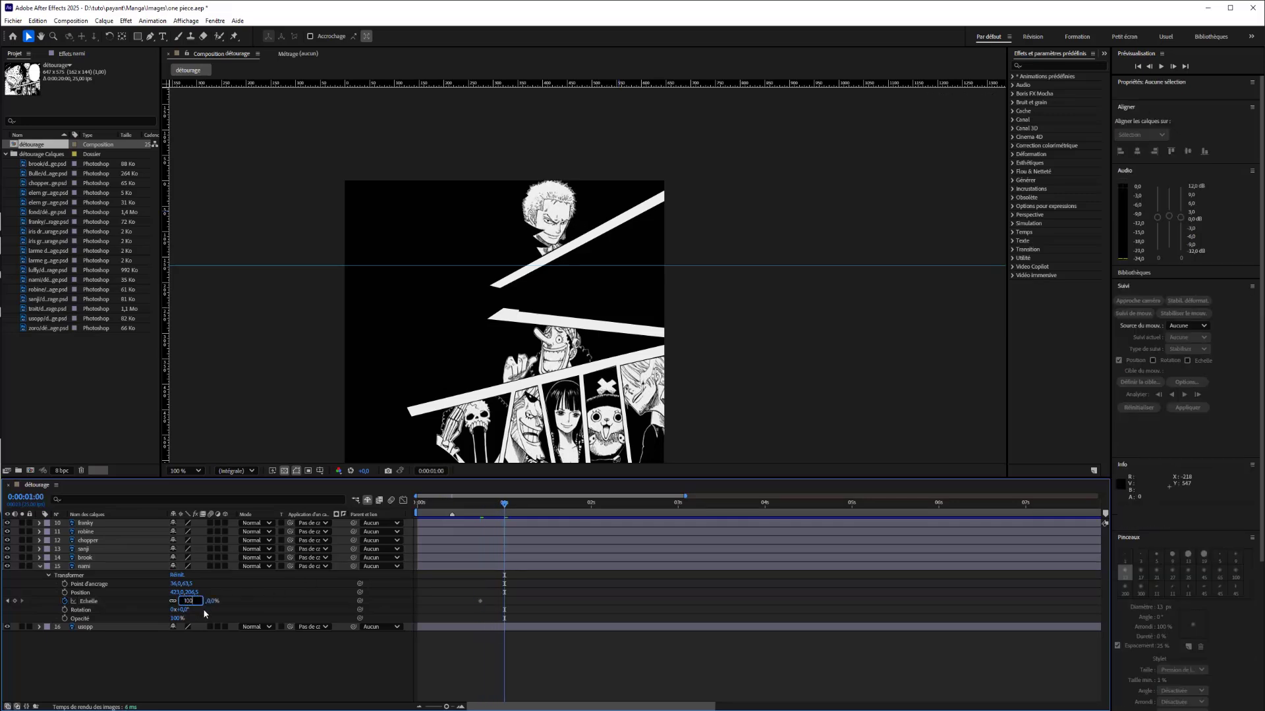
key(Return)
Play back the opening of the composition to check nami's scale-up
mouse_move(504, 502)
mouse_down()
mouse_move(485, 506)
mouse_move(515, 507)
mouse_move(466, 505)
mouse_up()
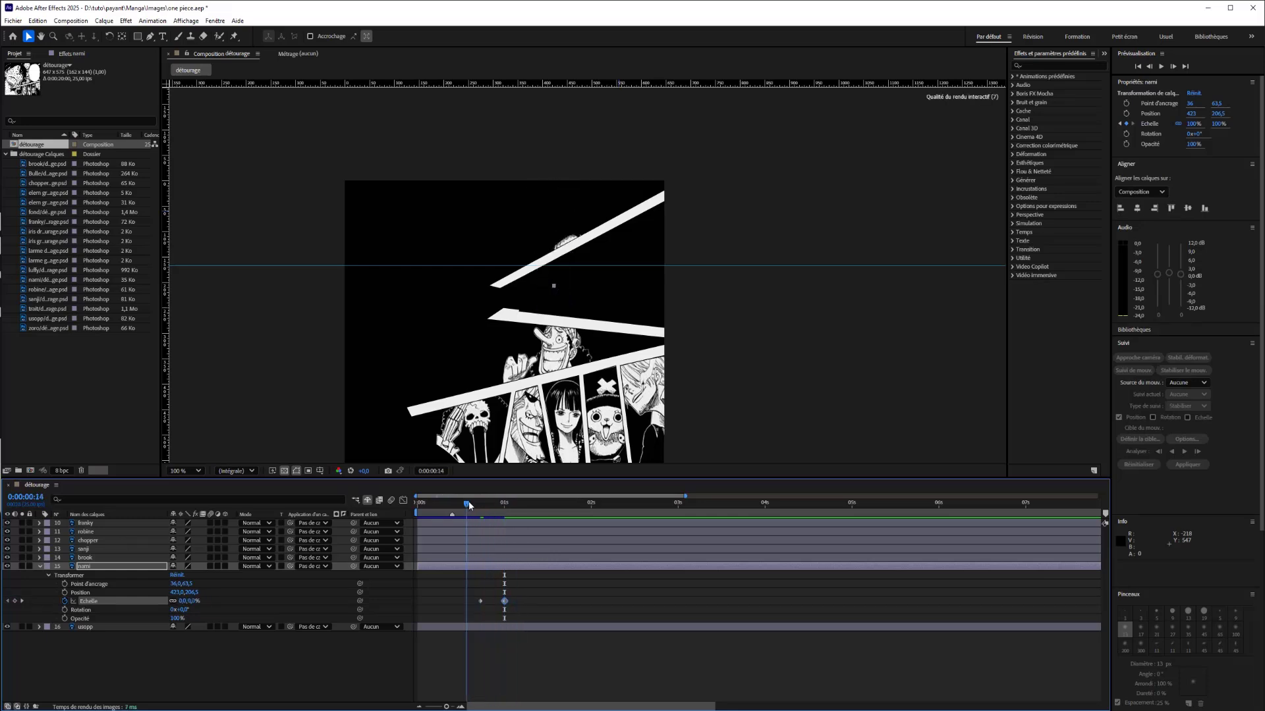
key(space)
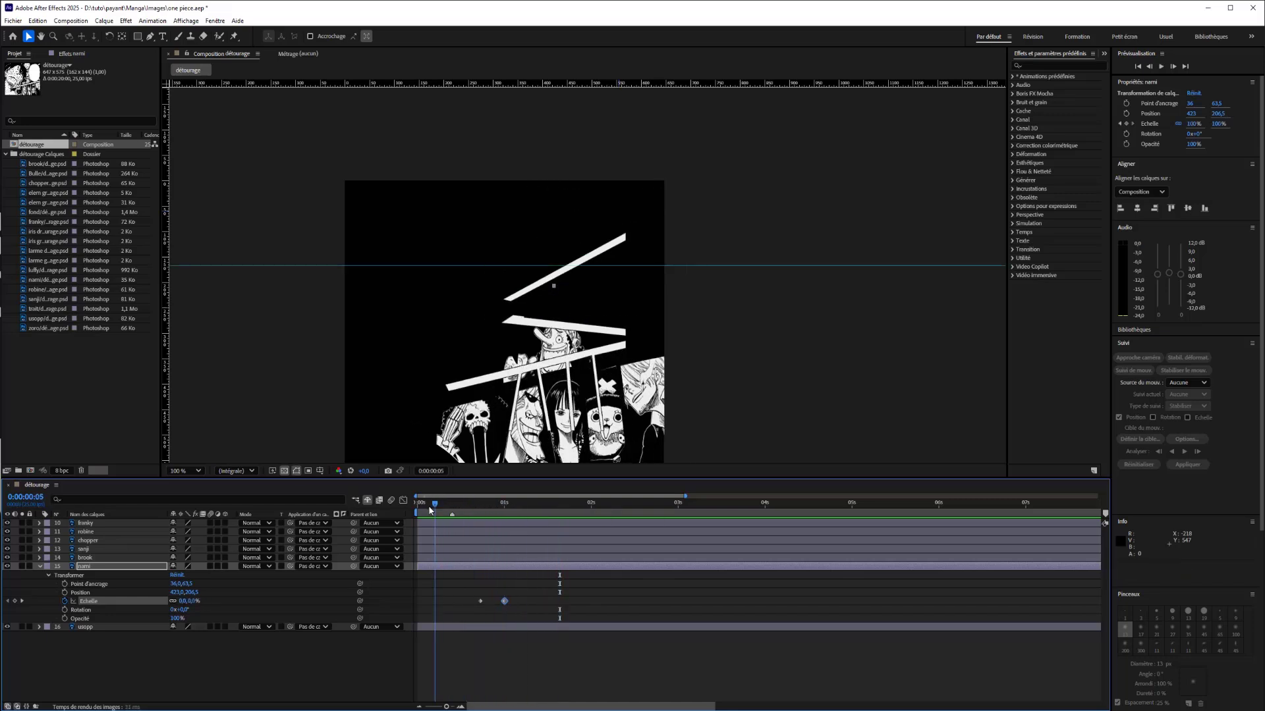
key(space)
drag(508, 506, 448, 518)
key(space)
key(space)
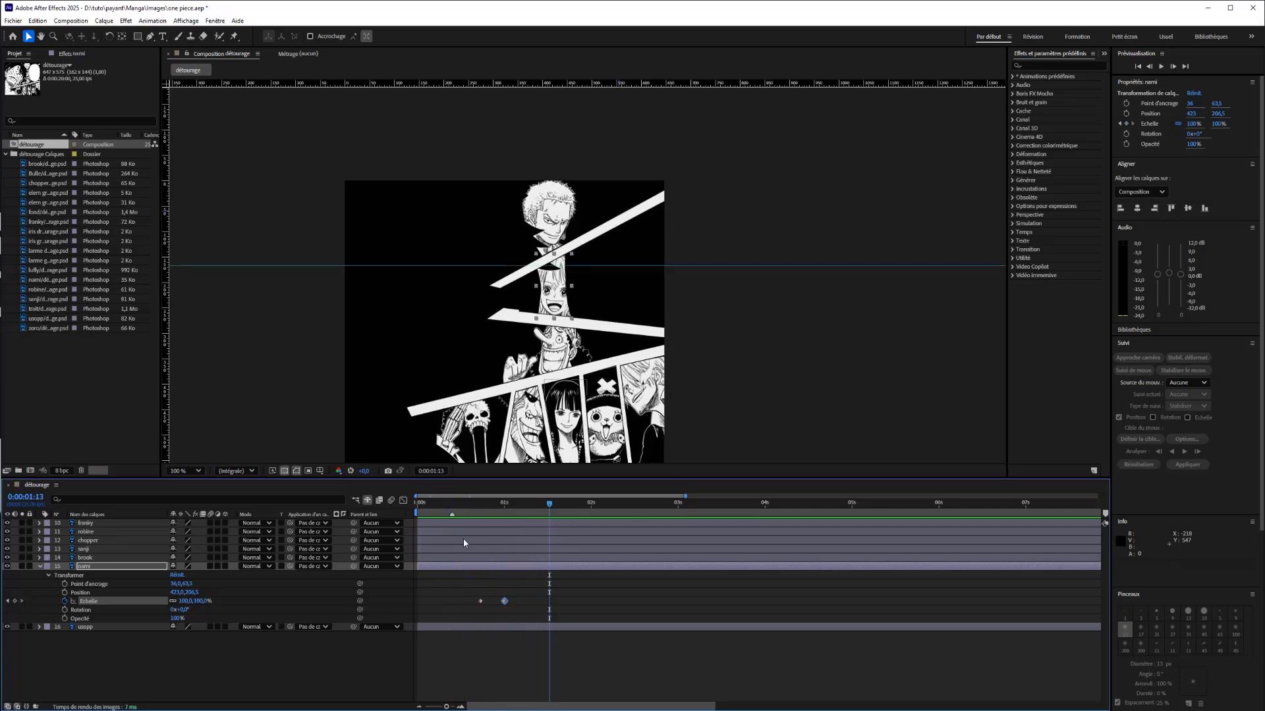
Set the current time to 0:00:00:24, then collapse the nami layer and mark it as shy to hide it from the layer list
click(487, 503)
drag(487, 501, 502, 504)
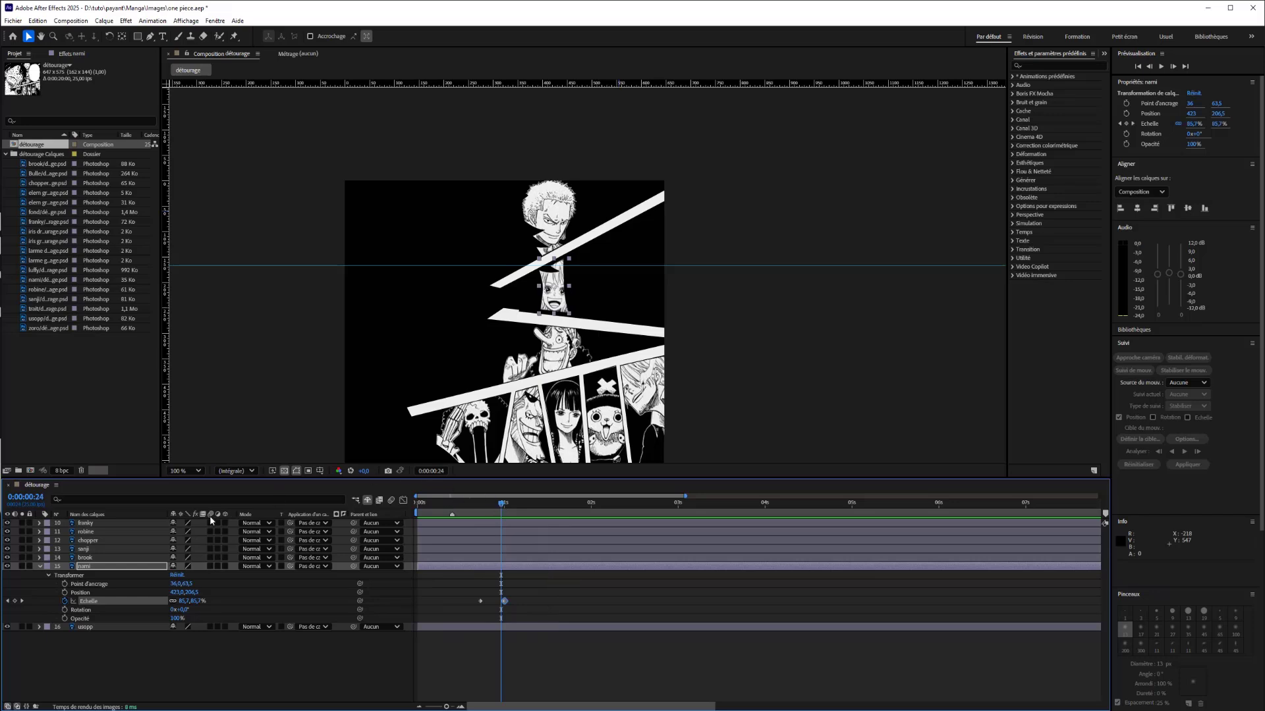
click(40, 566)
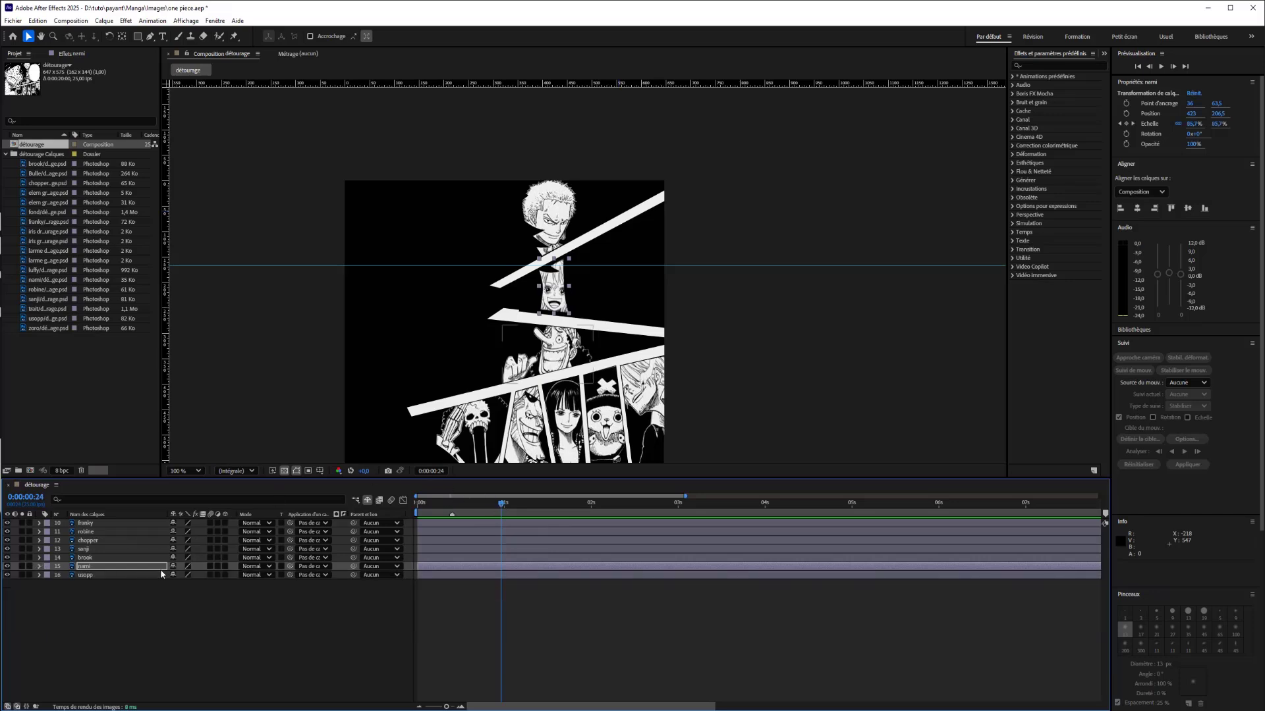
click(174, 567)
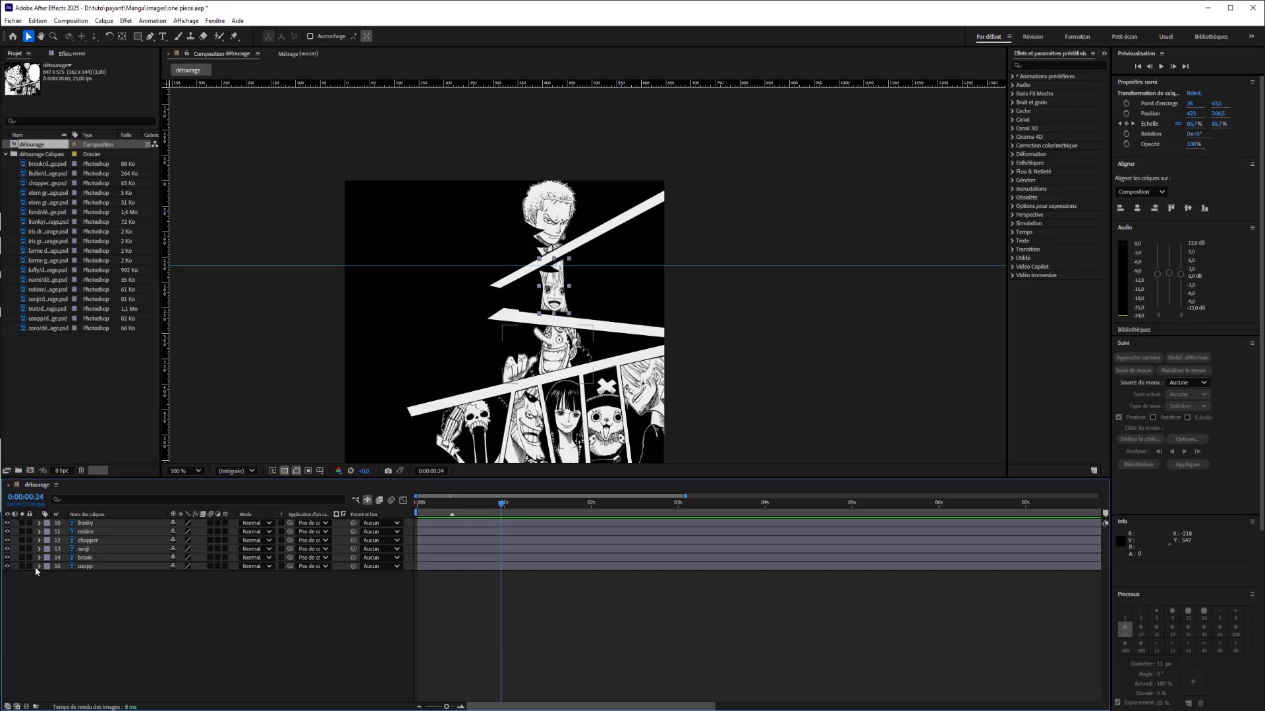
Keyframe the usopp layer's current position at 0:00:00:24, then set its position to 121, 341.5 at 0:00:01:09
click(39, 566)
click(48, 575)
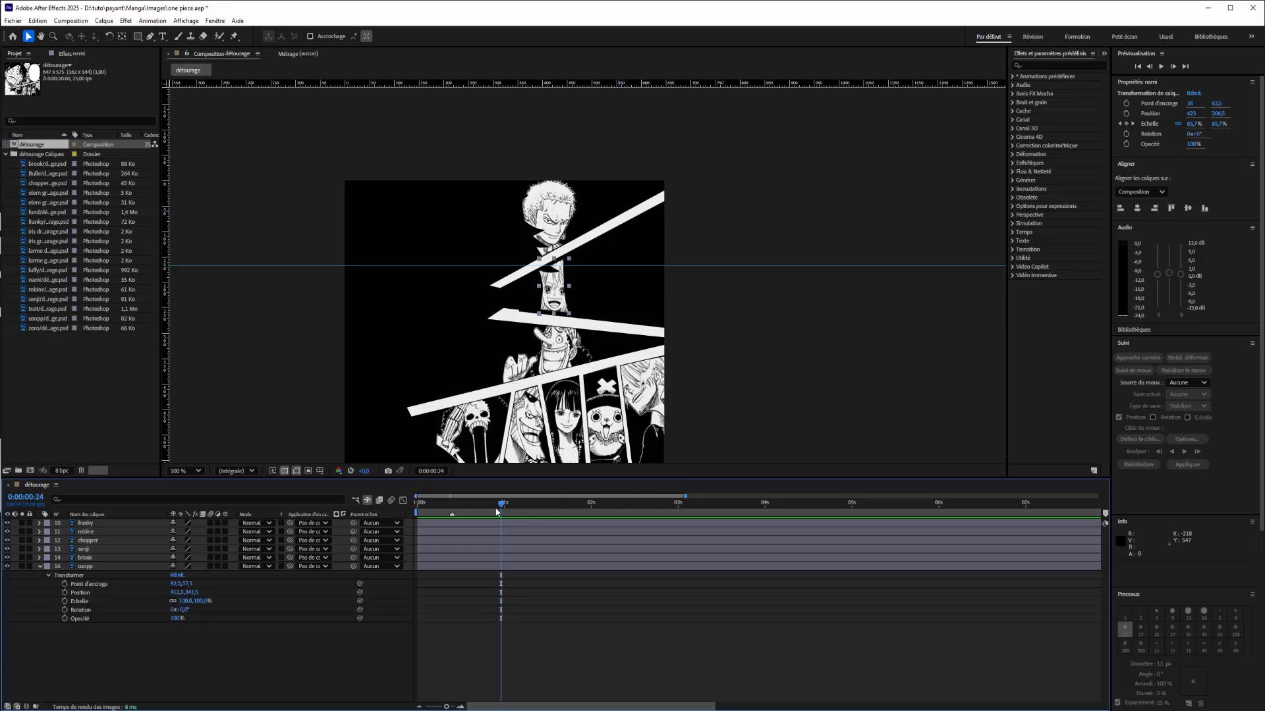
mouse_move(502, 505)
mouse_down()
mouse_move(518, 506)
mouse_move(478, 504)
mouse_move(503, 500)
mouse_up()
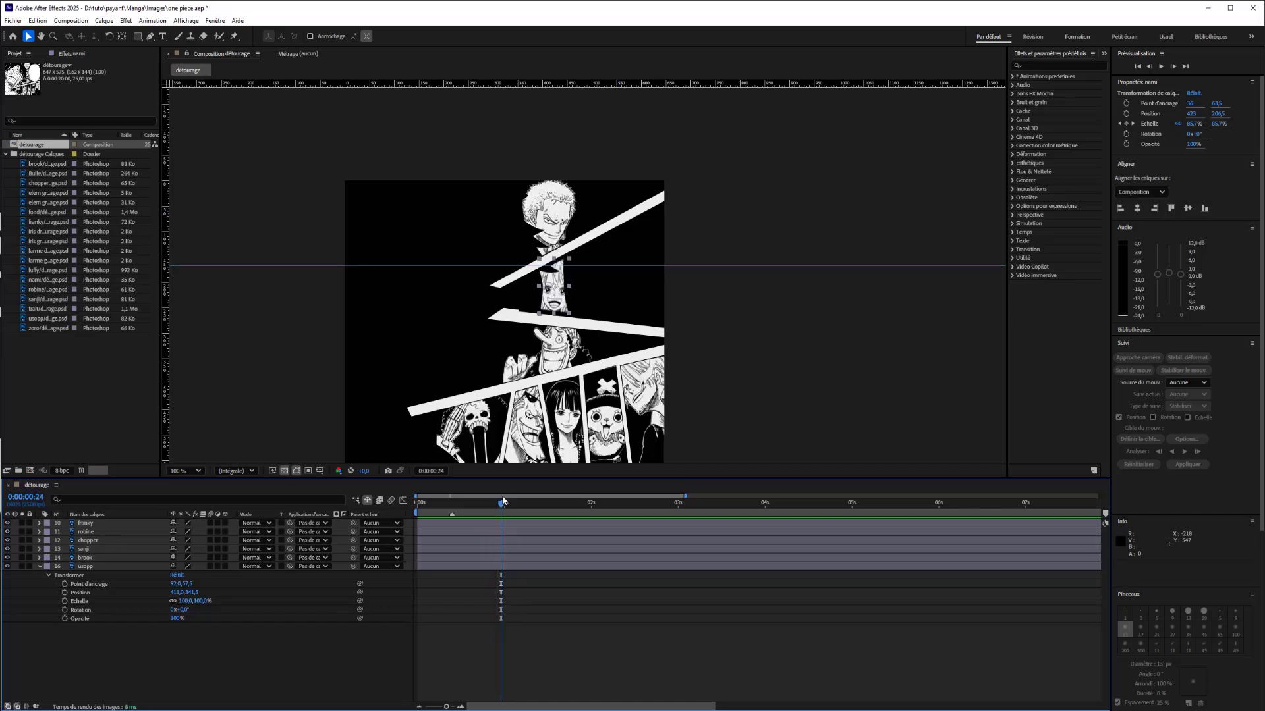
click(64, 592)
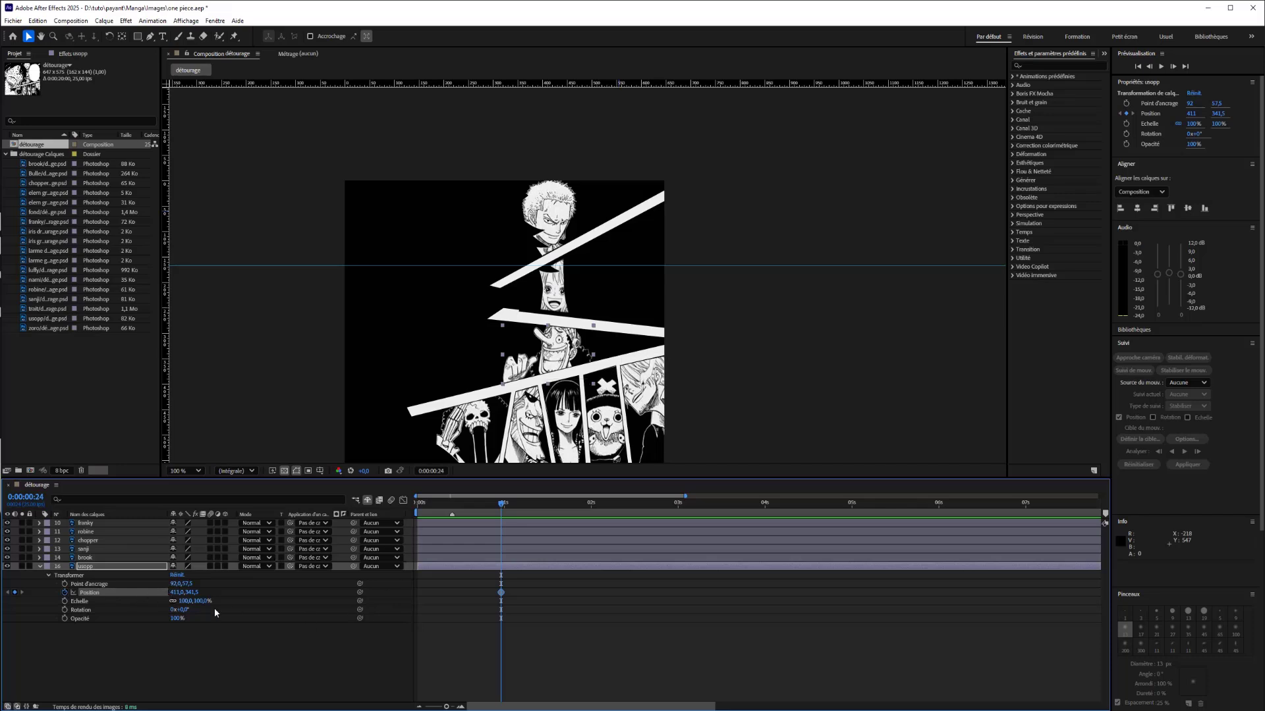
key(space)
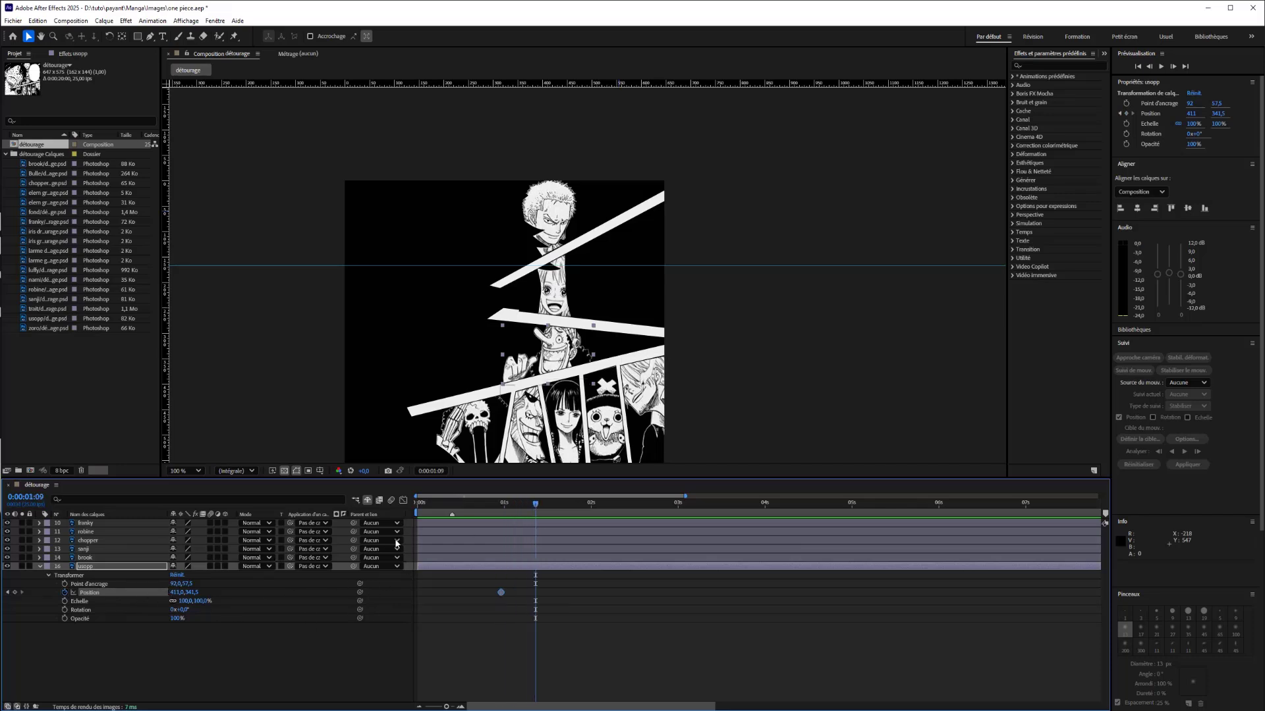
drag(170, 592, 20, 582)
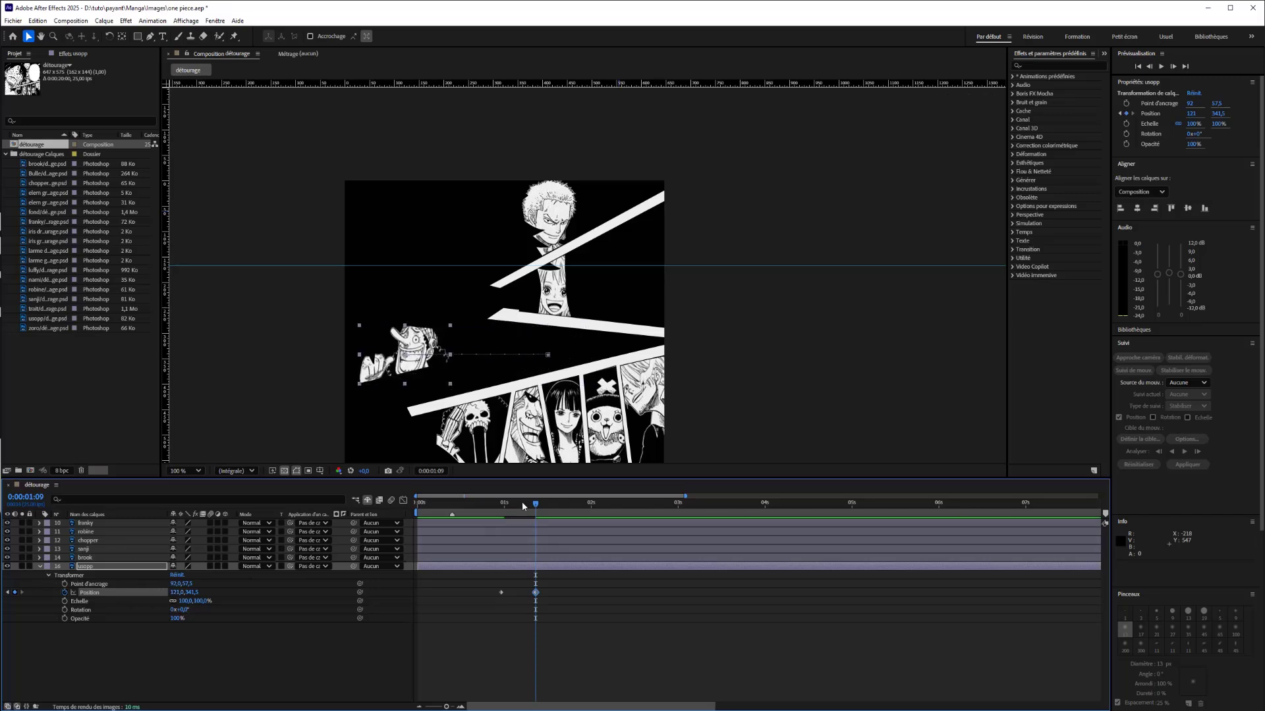
Reverse the order of usopp's two position keyframes and apply speed smoothing (Lissage de vitesse) to them
drag(533, 515, 501, 510)
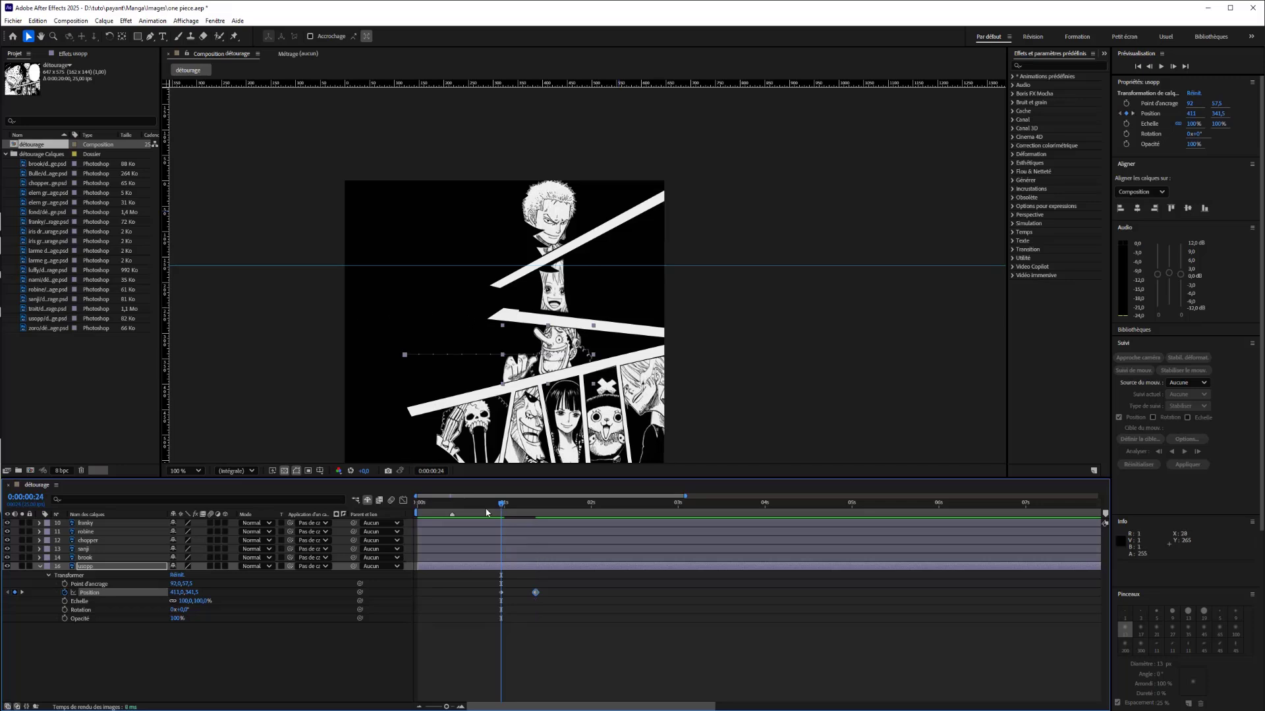
right_click(501, 593)
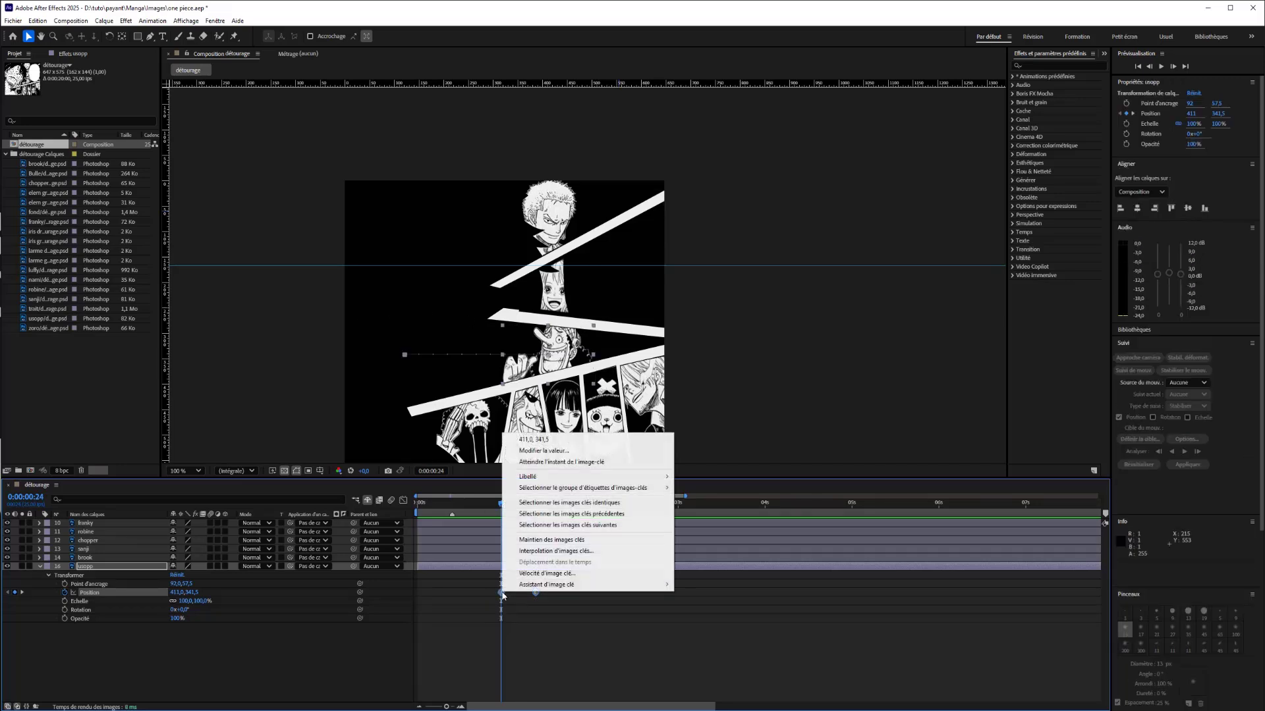
mouse_move(535, 587)
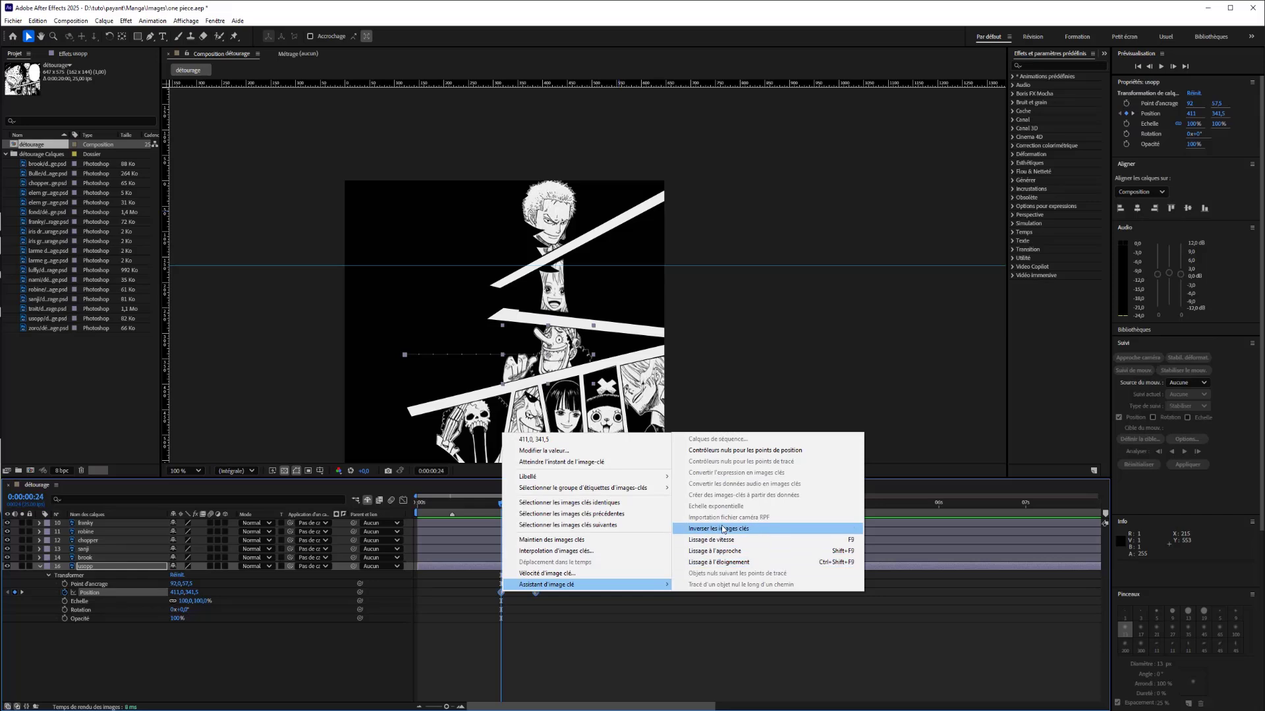
click(757, 528)
mouse_move(502, 508)
mouse_down()
mouse_move(540, 508)
mouse_move(485, 508)
mouse_move(502, 508)
mouse_up()
right_click(501, 592)
mouse_move(547, 586)
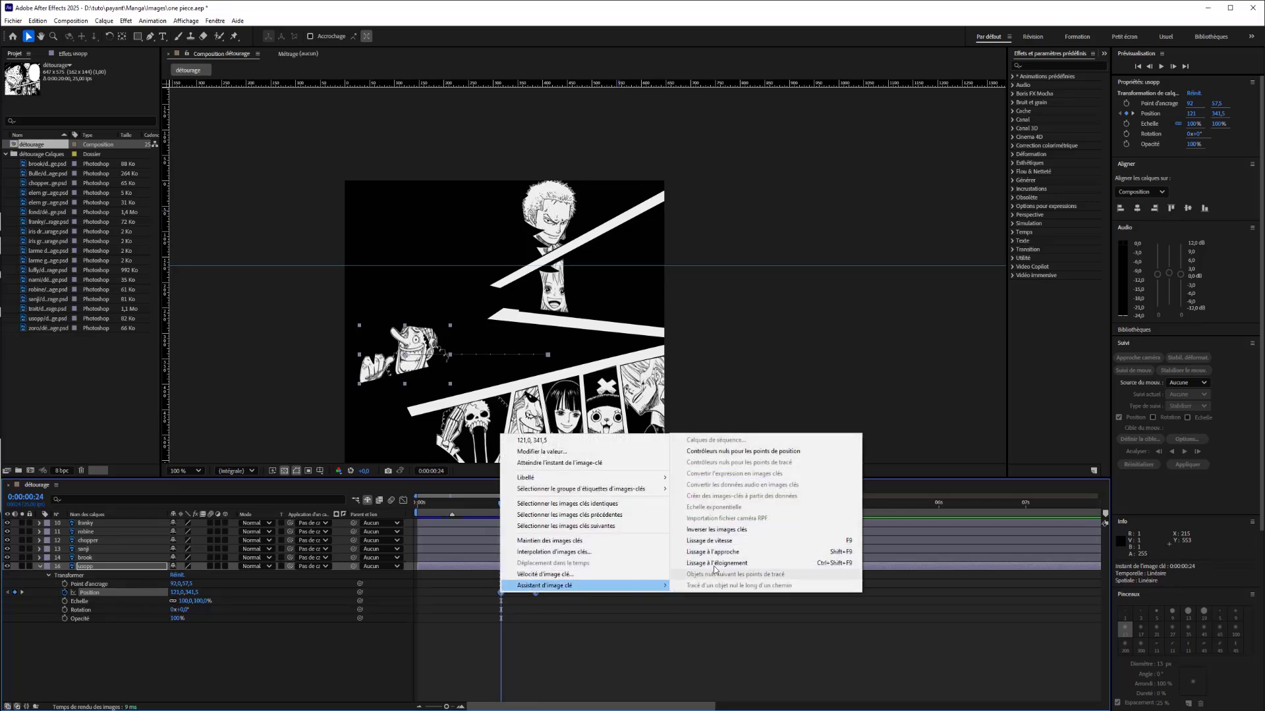
click(718, 547)
Play back and scrub usopp's position animation to check how the character slides in
click(478, 508)
key(space)
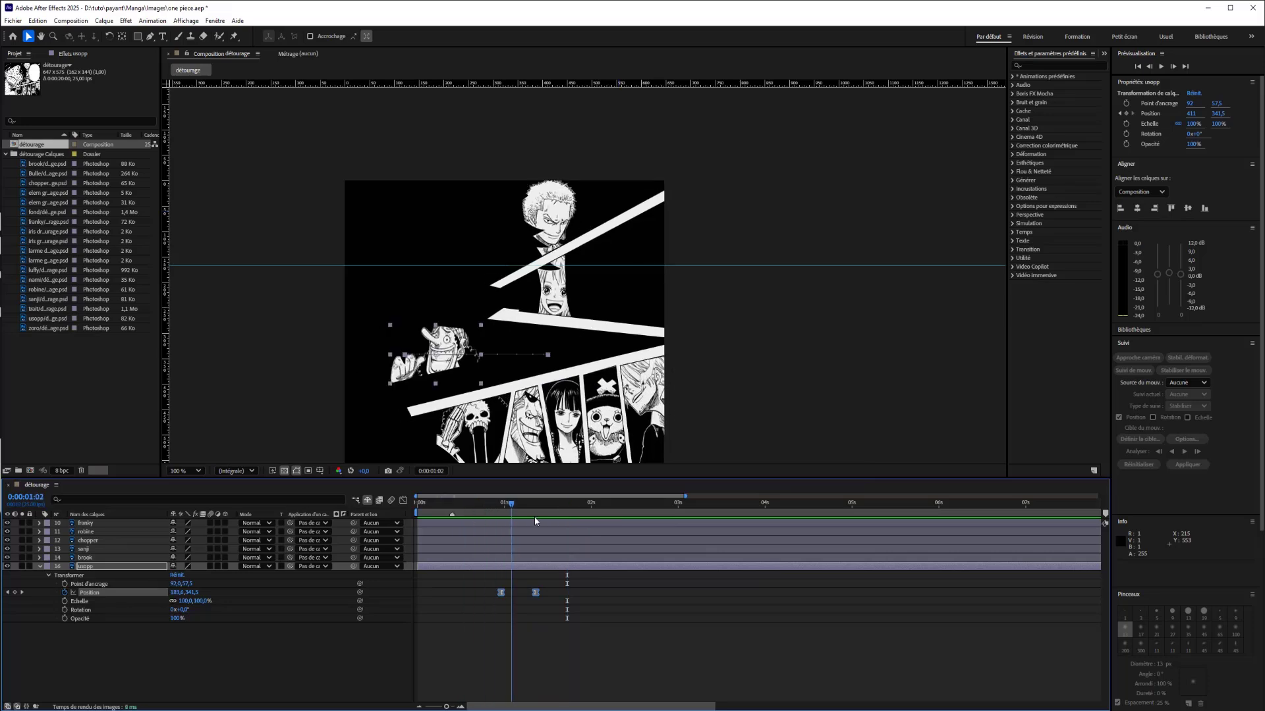
click(559, 508)
drag(558, 524, 531, 526)
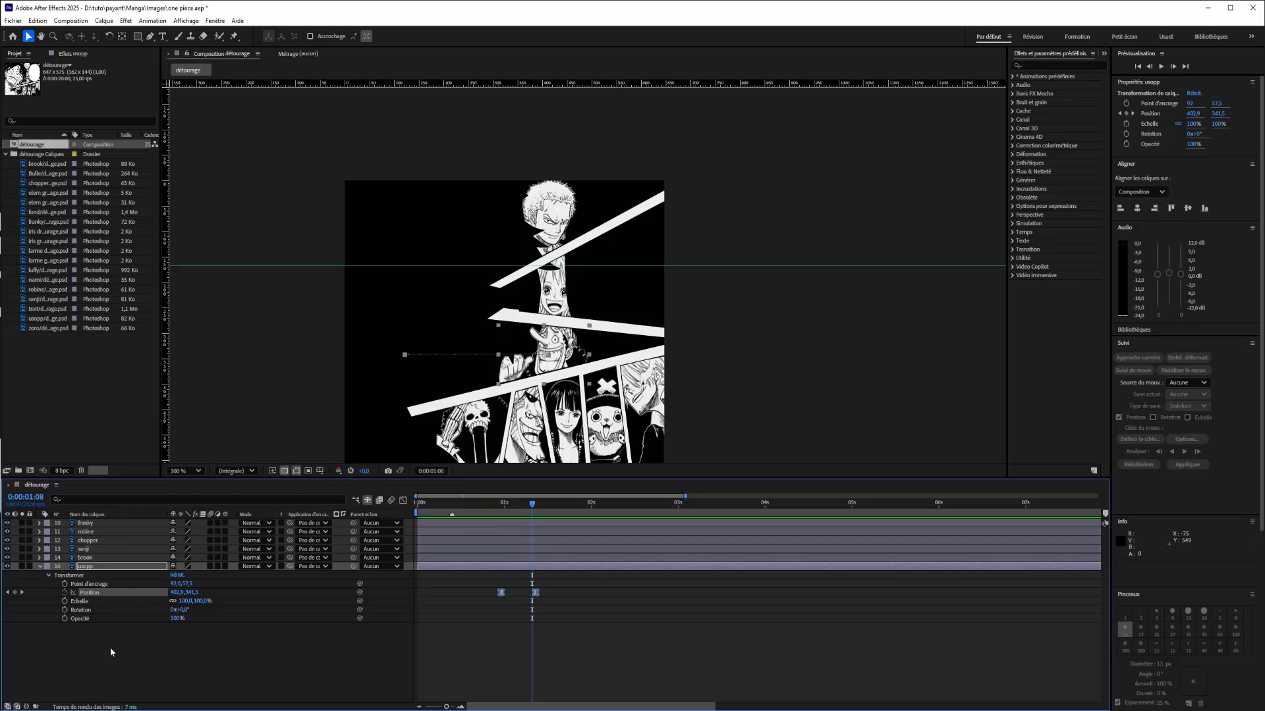
Reveal the shy layers, temporarily show layers 1 to 8, and scrub the animation with the full artwork before hiding those eight layers again
click(366, 500)
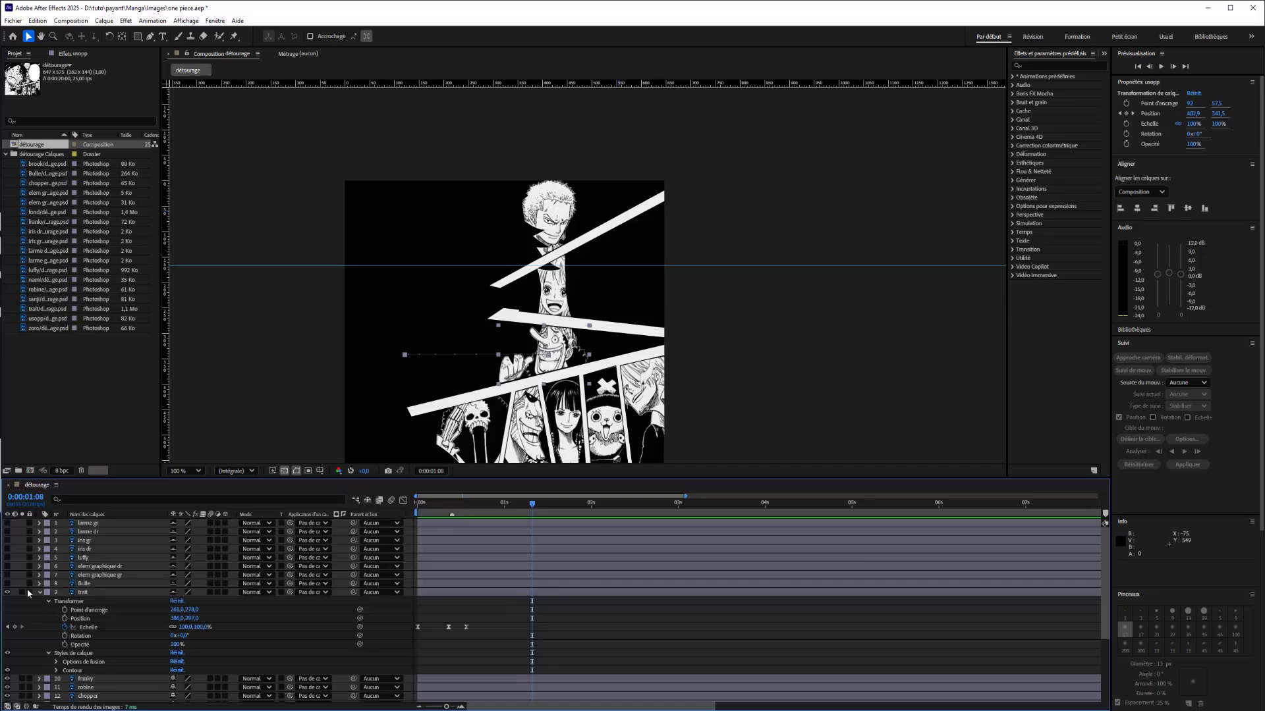
drag(8, 523, 7, 583)
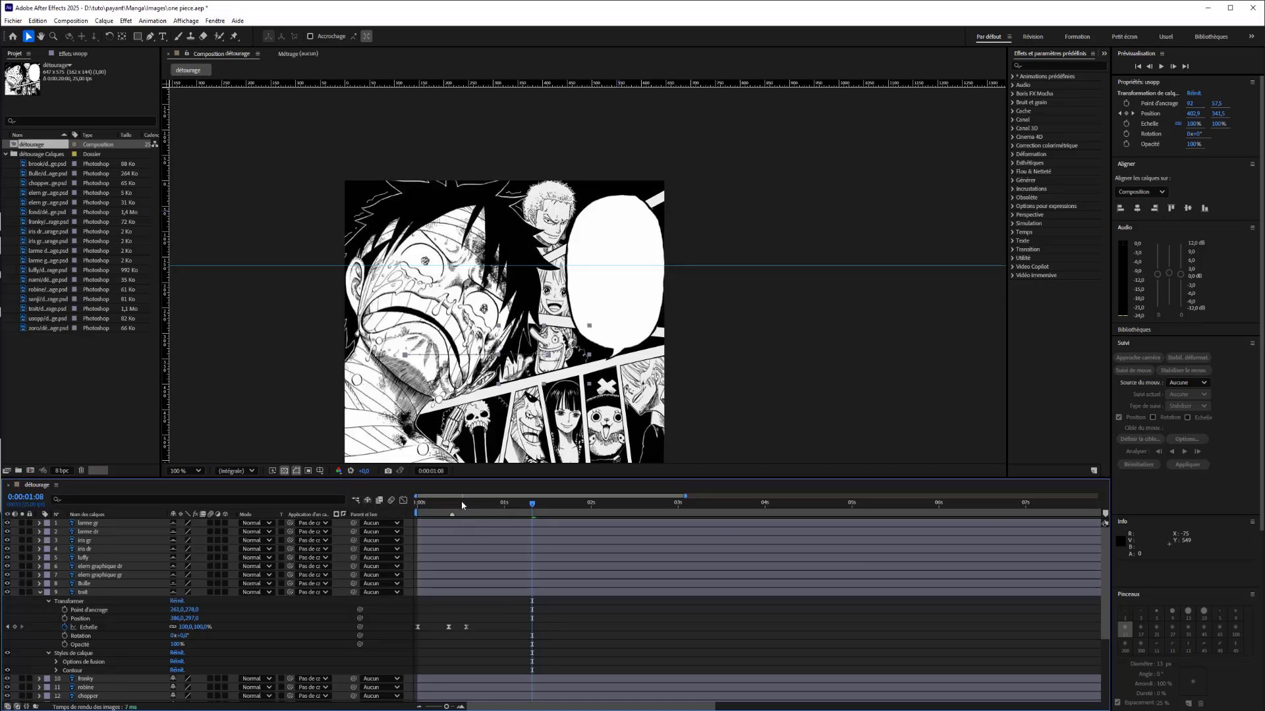
drag(462, 505, 484, 529)
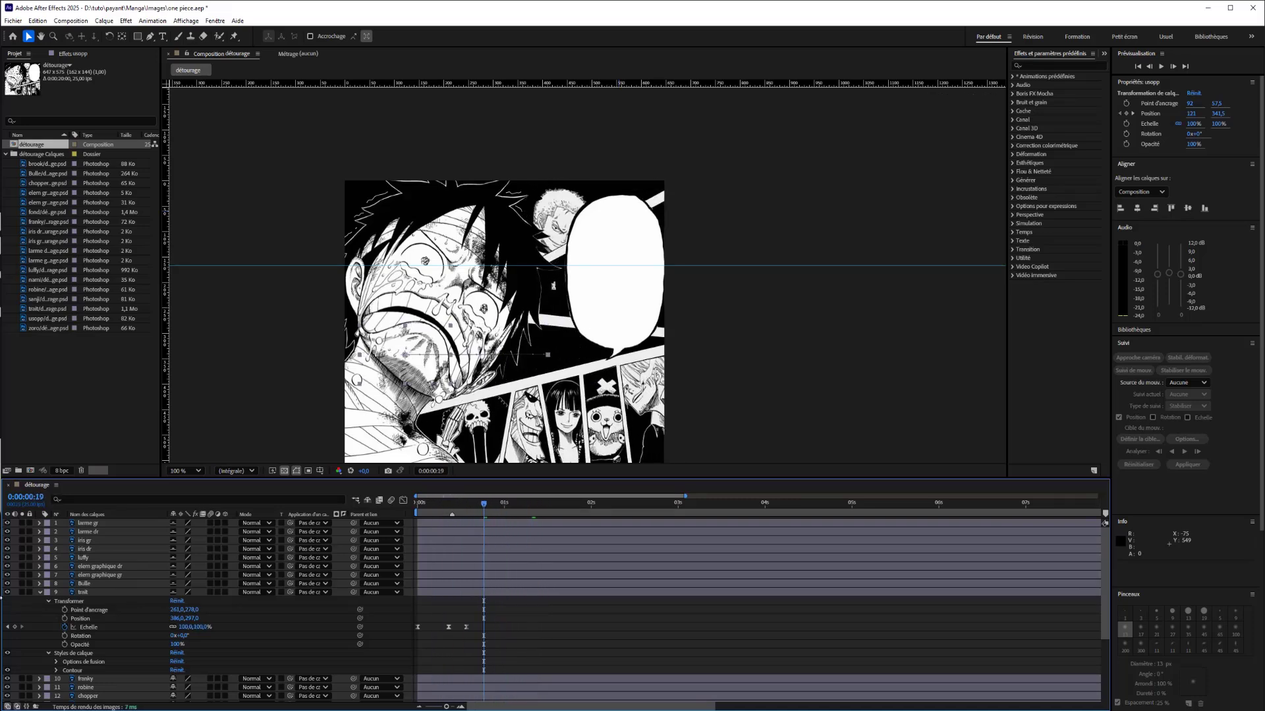
drag(8, 583, 9, 522)
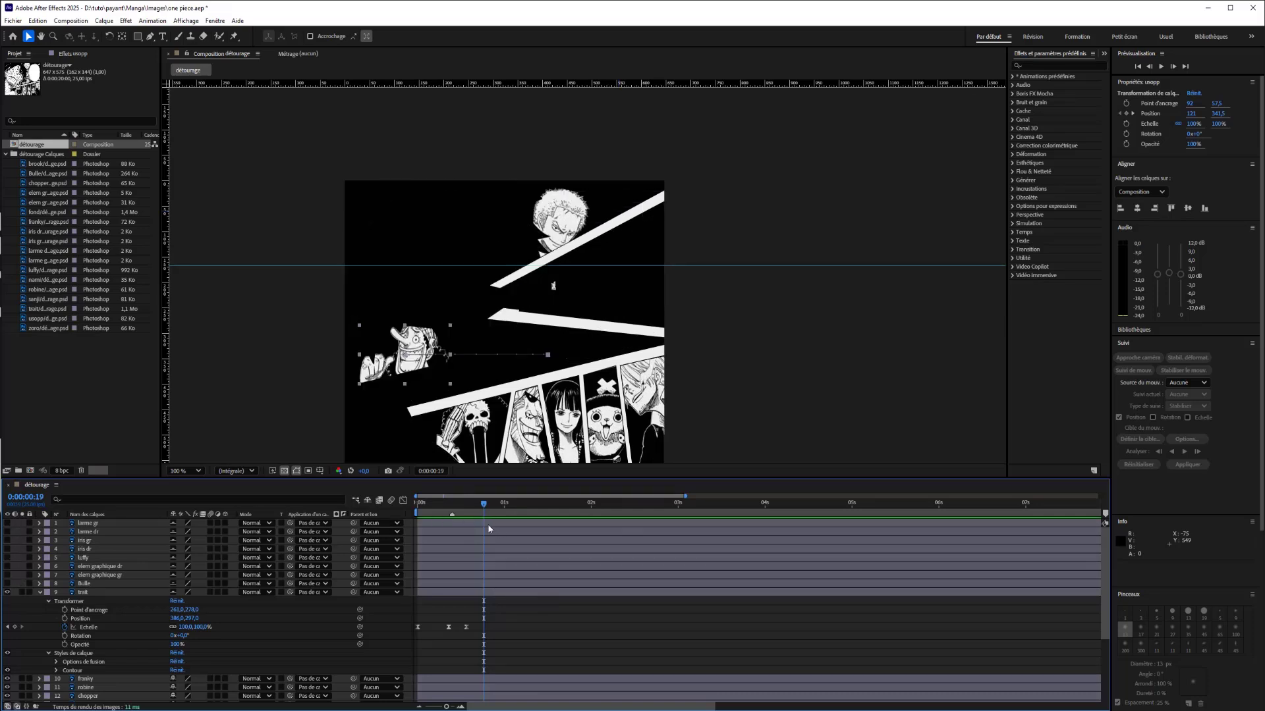
Play the composition from the start to review the bars and character animations
key(Page_Up)
drag(423, 512, 422, 512)
key(space)
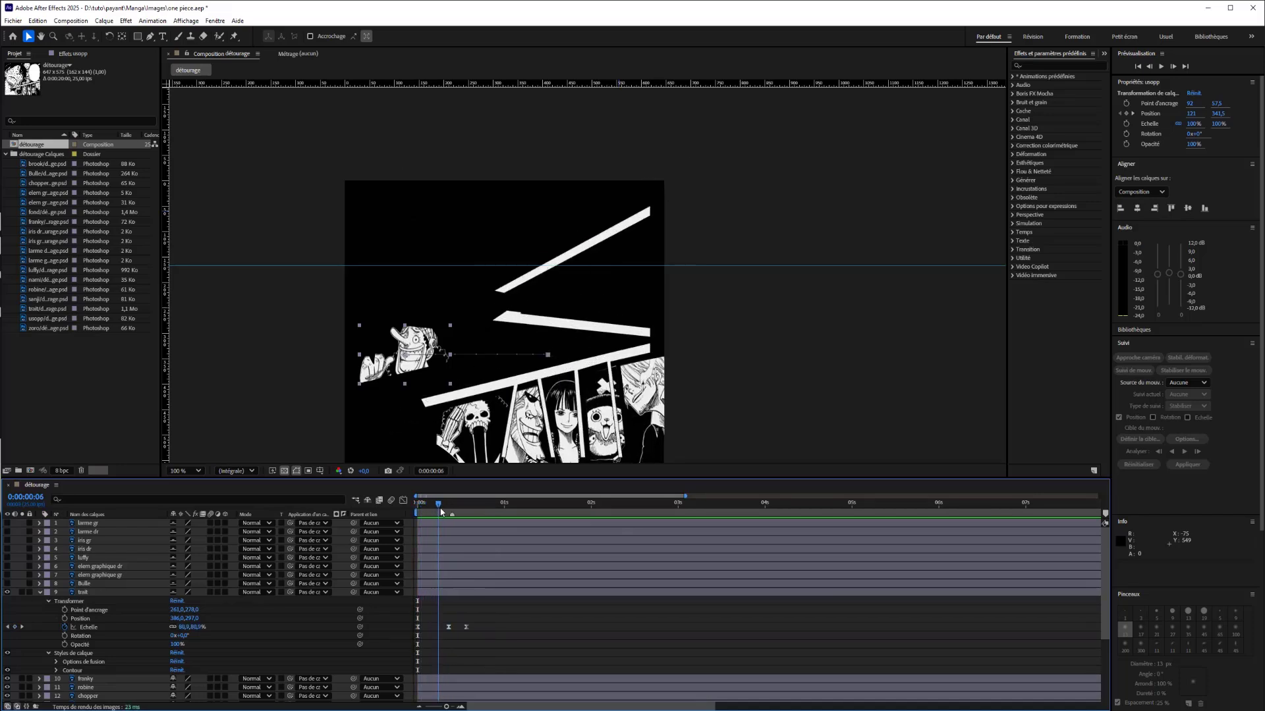
Collapse the trait layer's properties while keeping it visible, and hide the shy layers from the layer list again
click(8, 592)
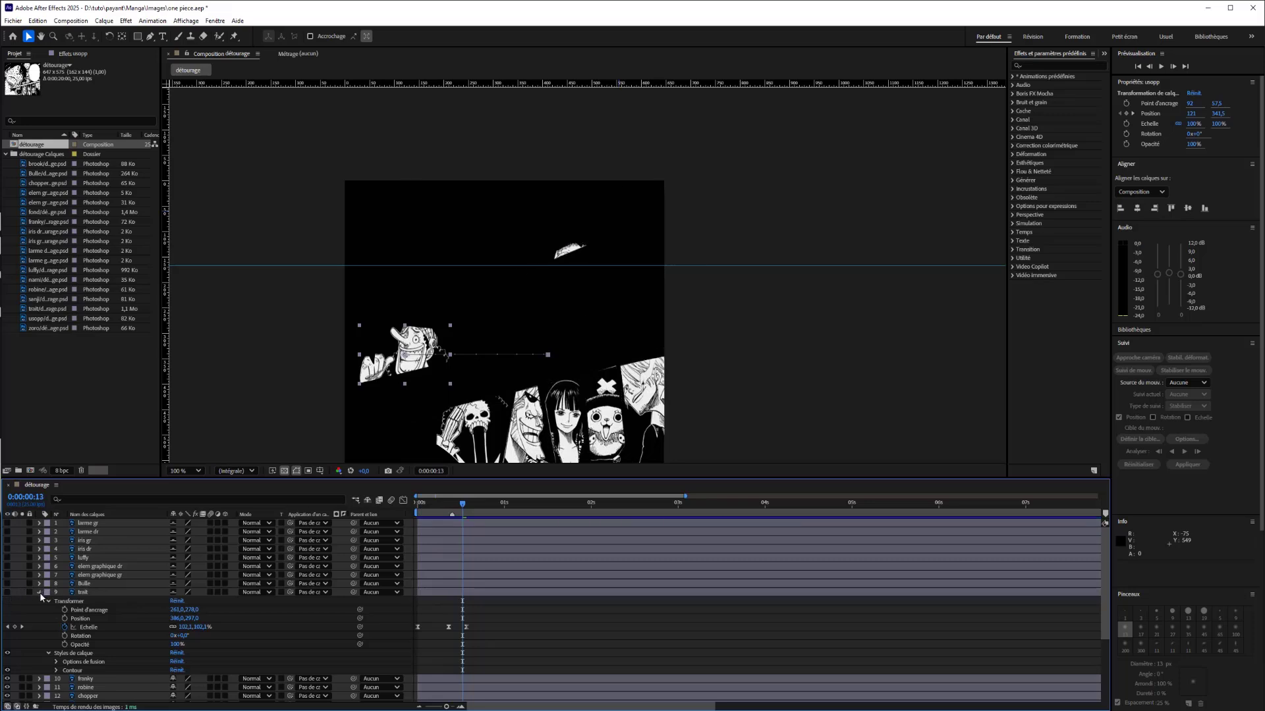
click(39, 593)
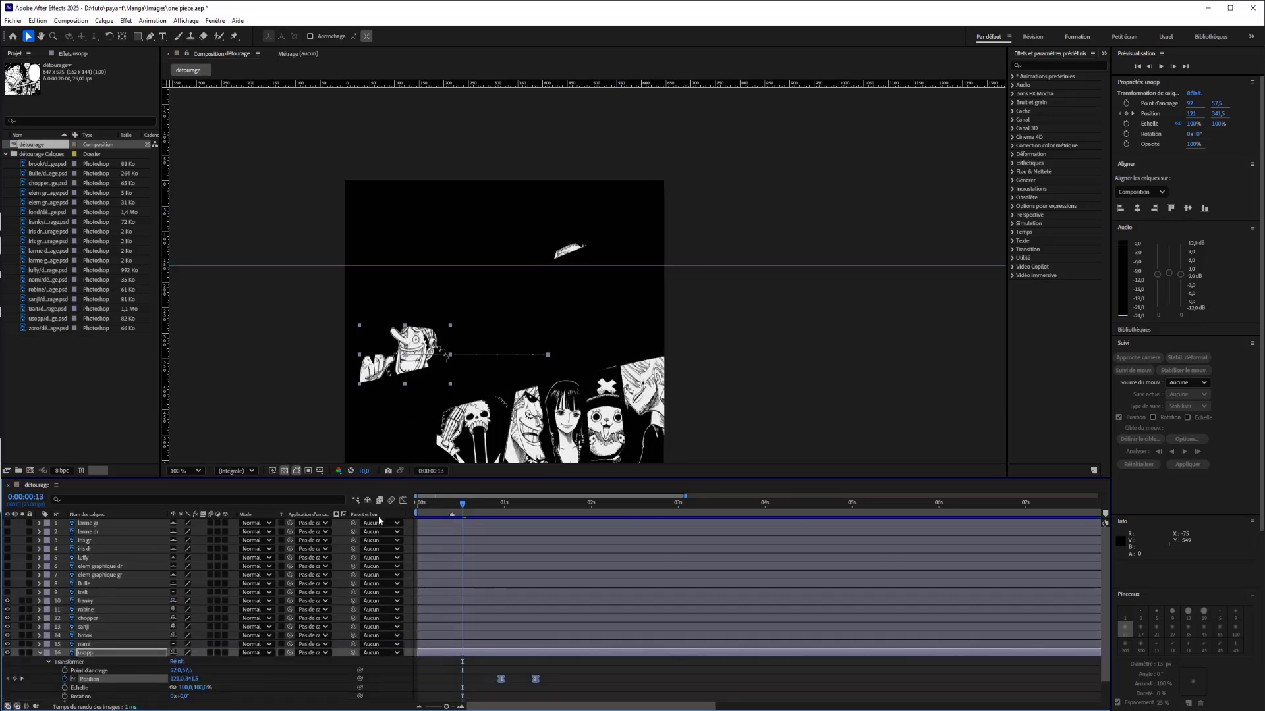
click(7, 592)
scroll(28, 598, down, 3)
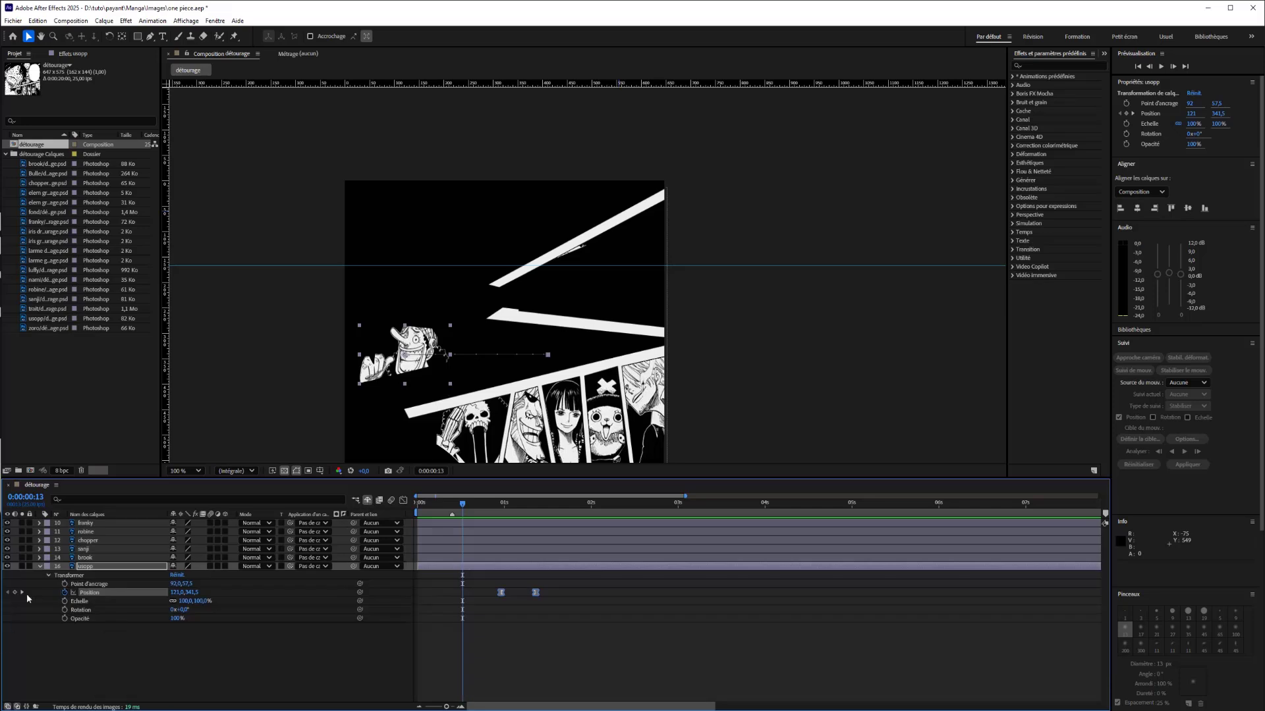
Mark the usopp layer as shy to remove it from the layer list, and save the project
click(174, 567)
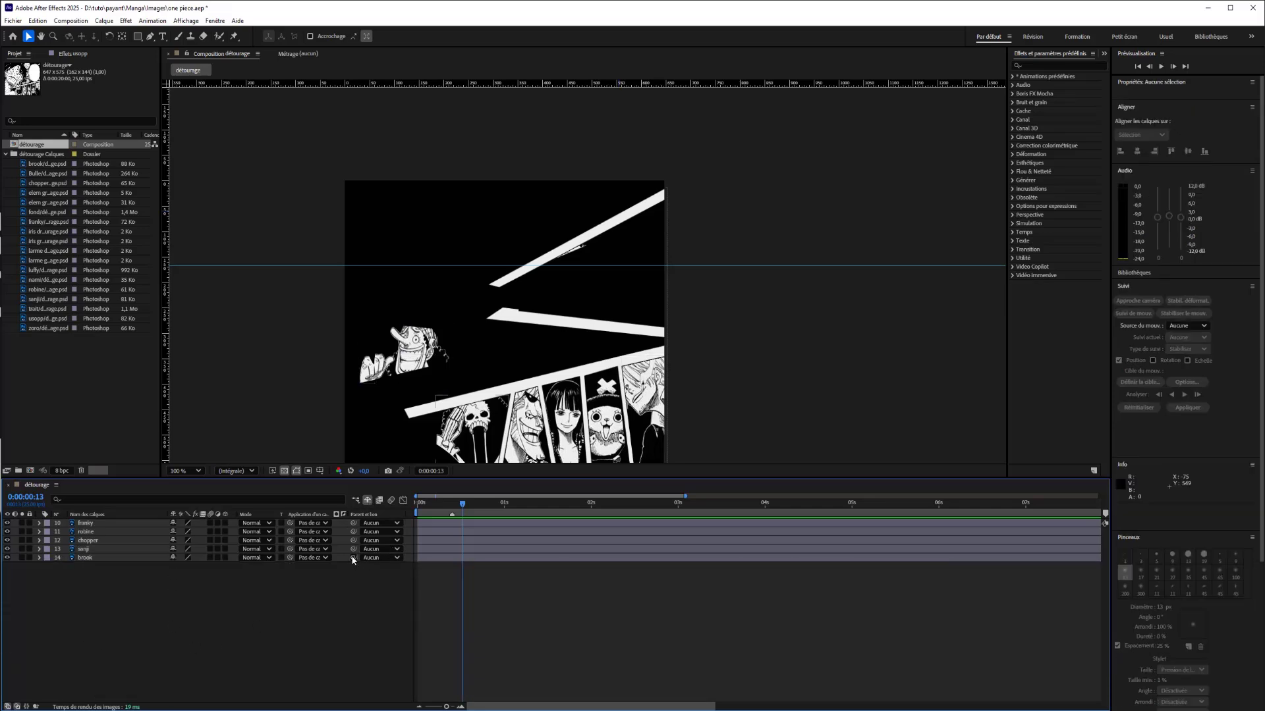
key(ctrl+s)
Add a scale keyframe to the brook layer at 0:00:00:15, leaving its position without keyframes
mouse_move(459, 504)
mouse_down()
mouse_move(428, 505)
mouse_move(536, 514)
mouse_move(472, 514)
mouse_up()
click(432, 440)
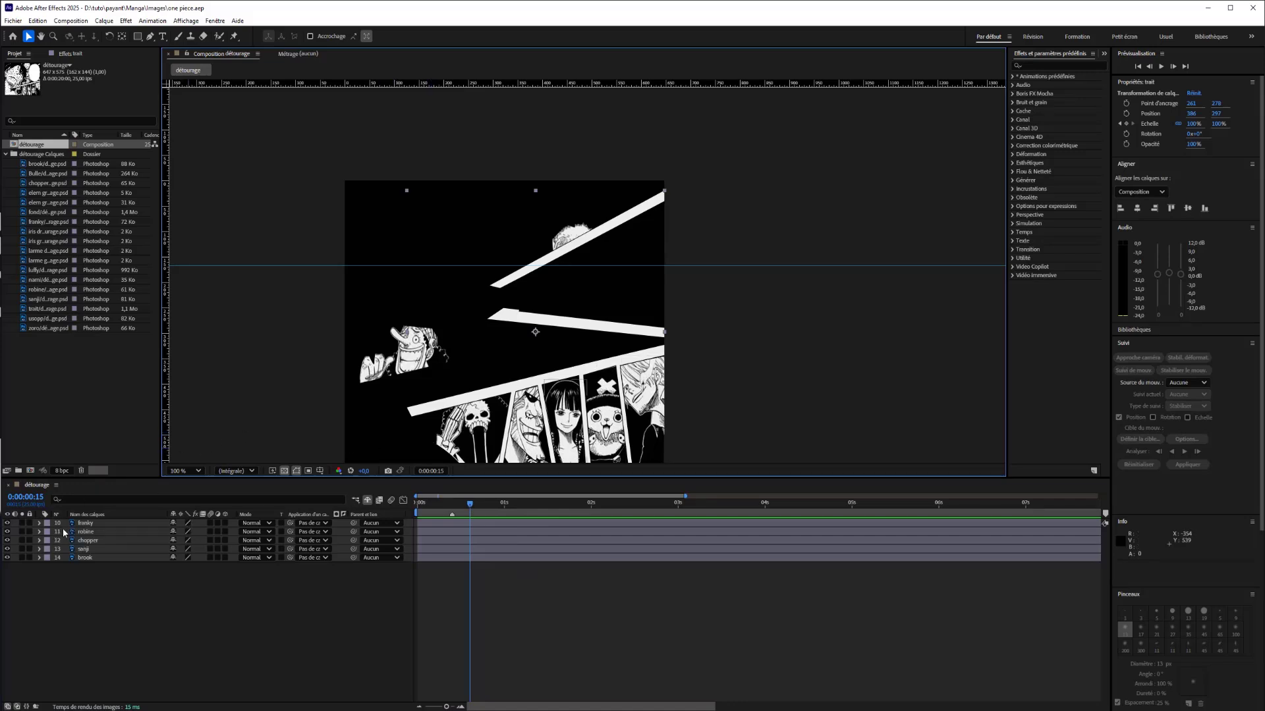
click(68, 550)
click(70, 568)
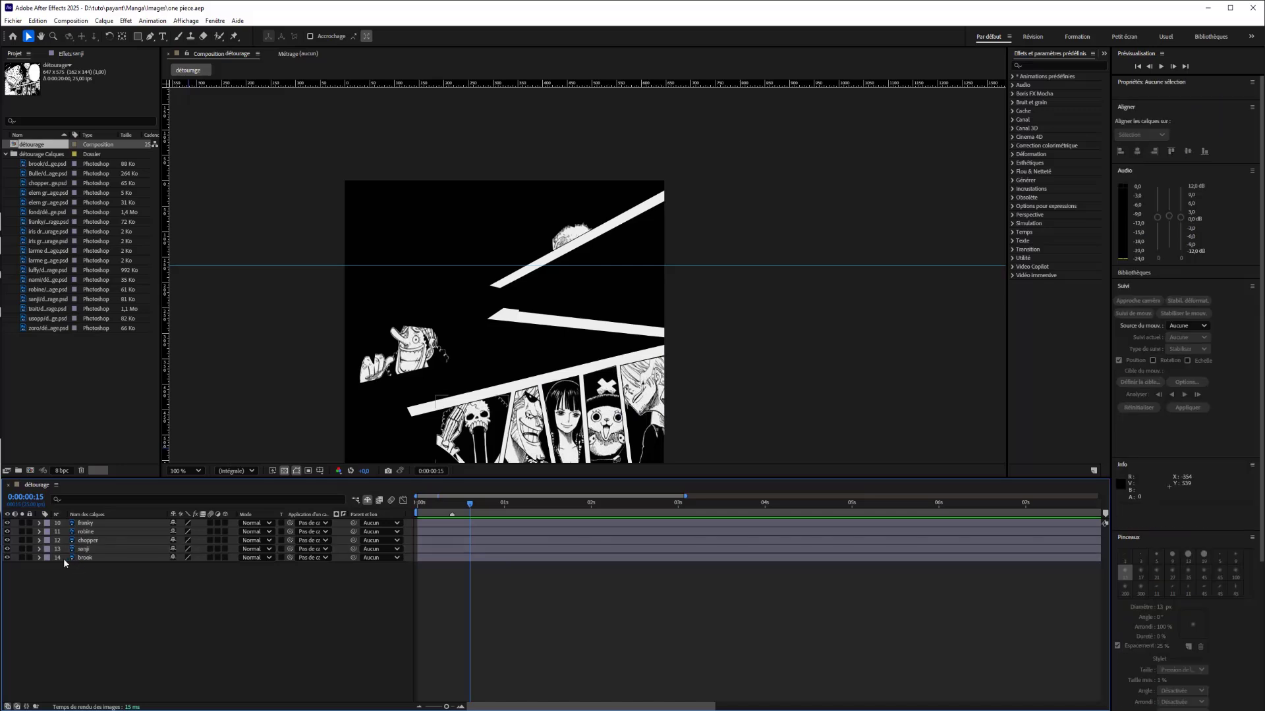
click(63, 558)
click(39, 558)
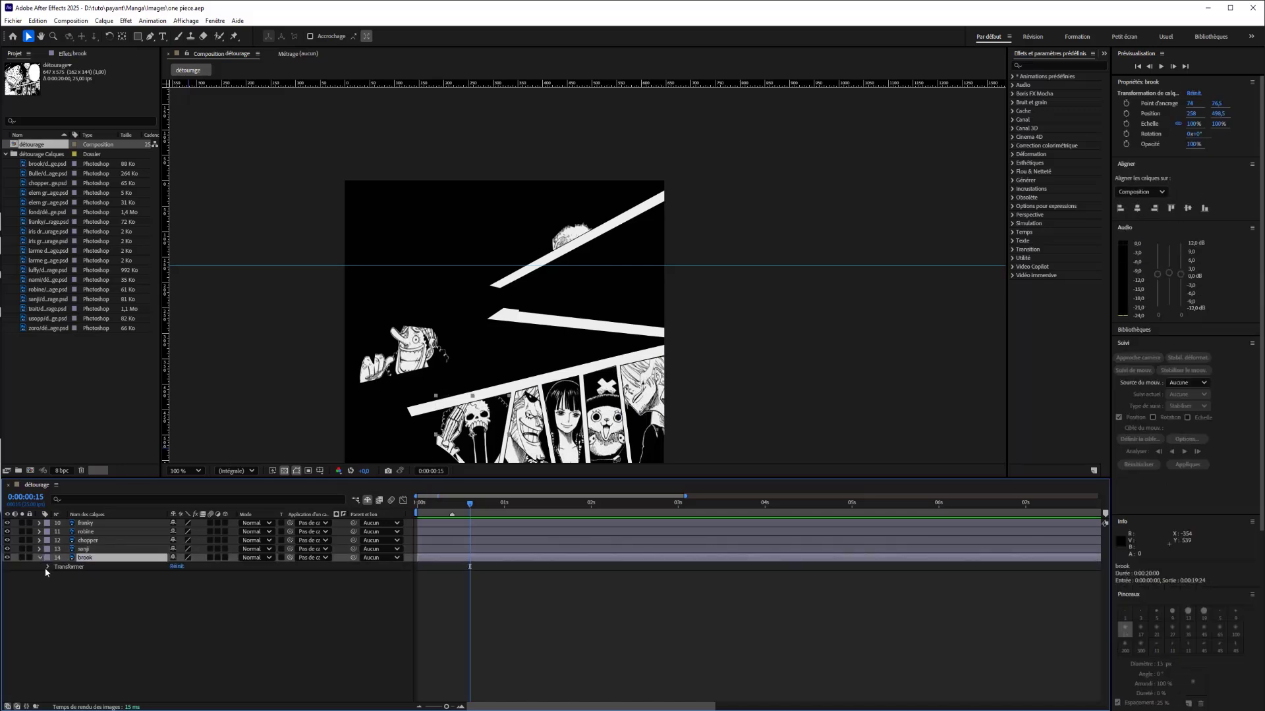
click(47, 567)
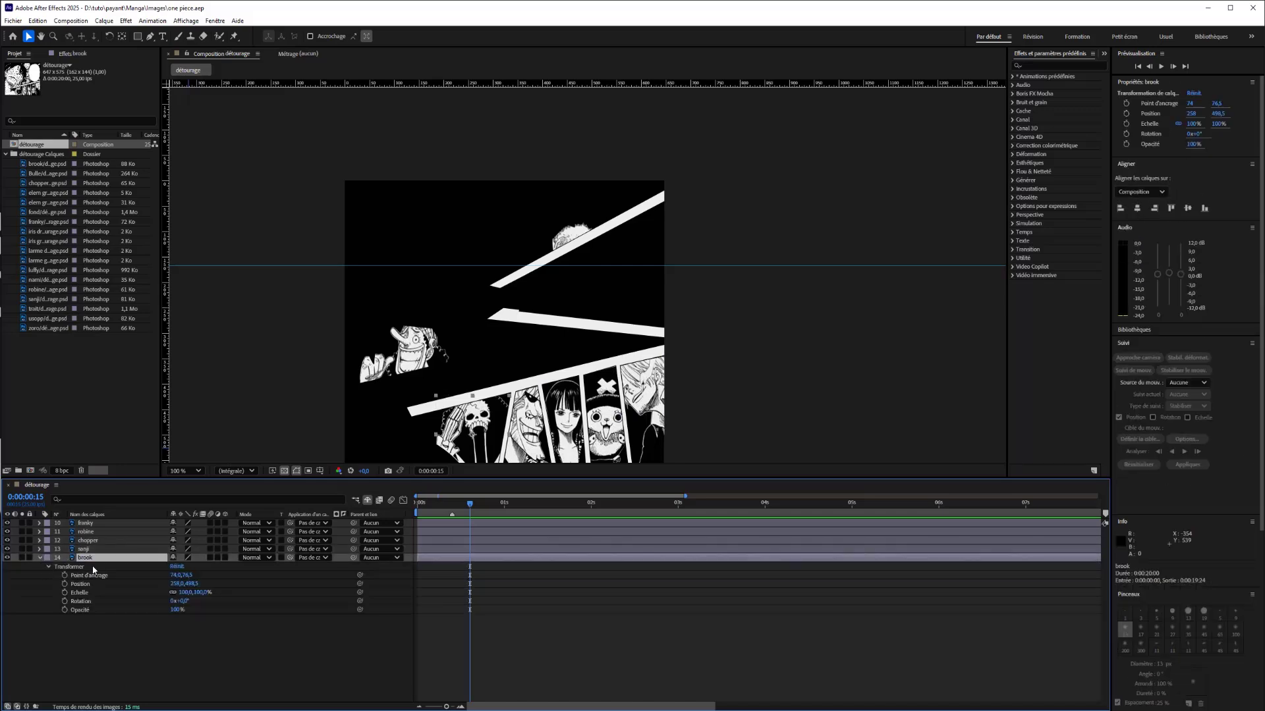
click(65, 584)
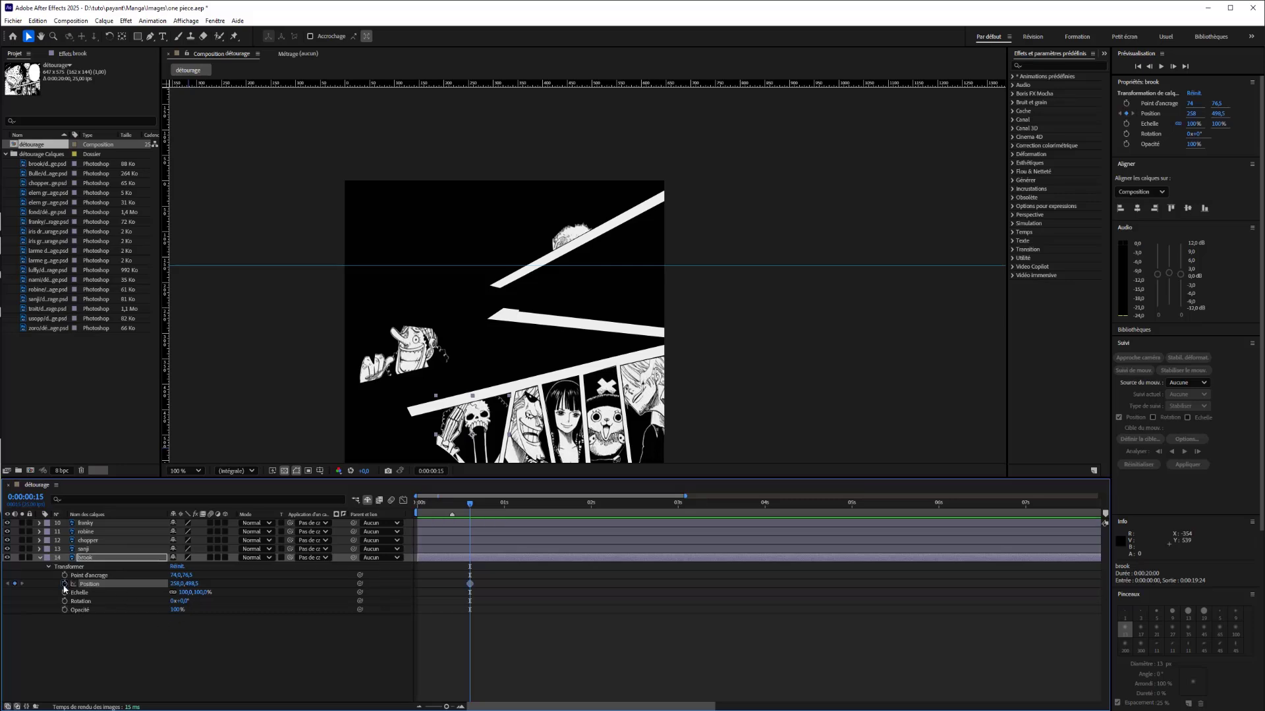
click(64, 585)
click(65, 592)
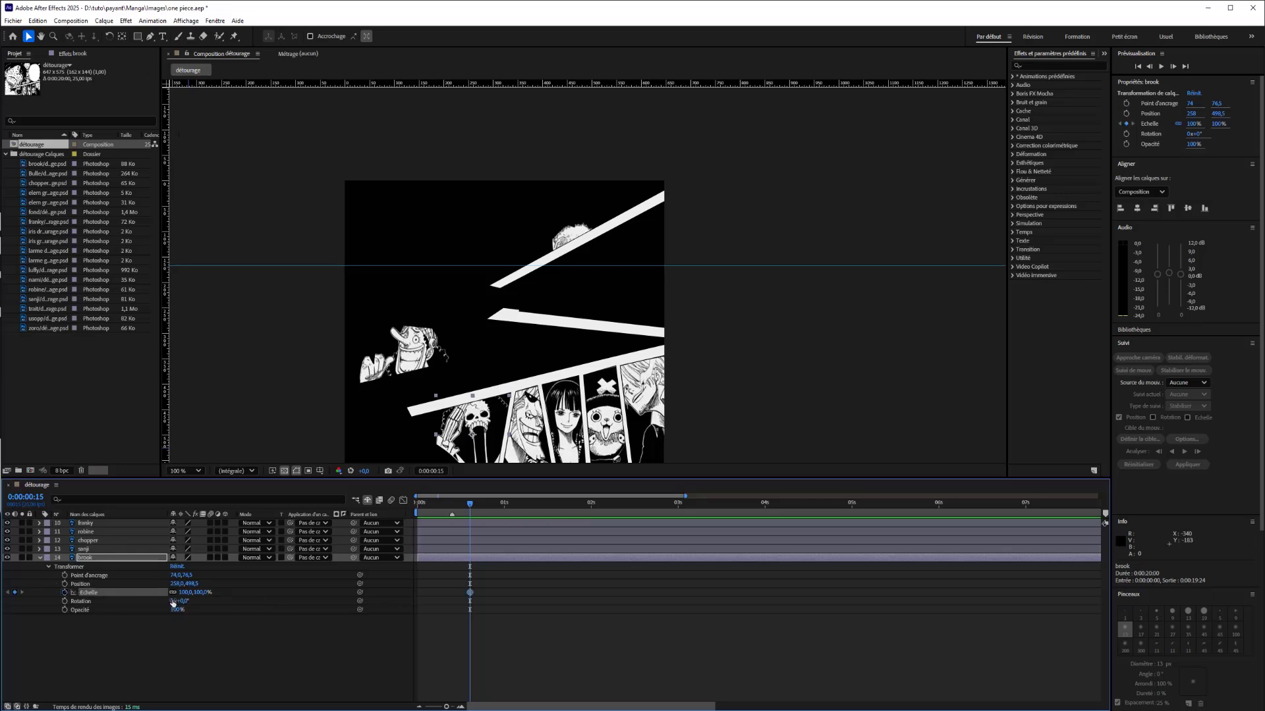
Move the brook layer's anchor point to the bottom centre of the character with the anchor point tool
click(121, 36)
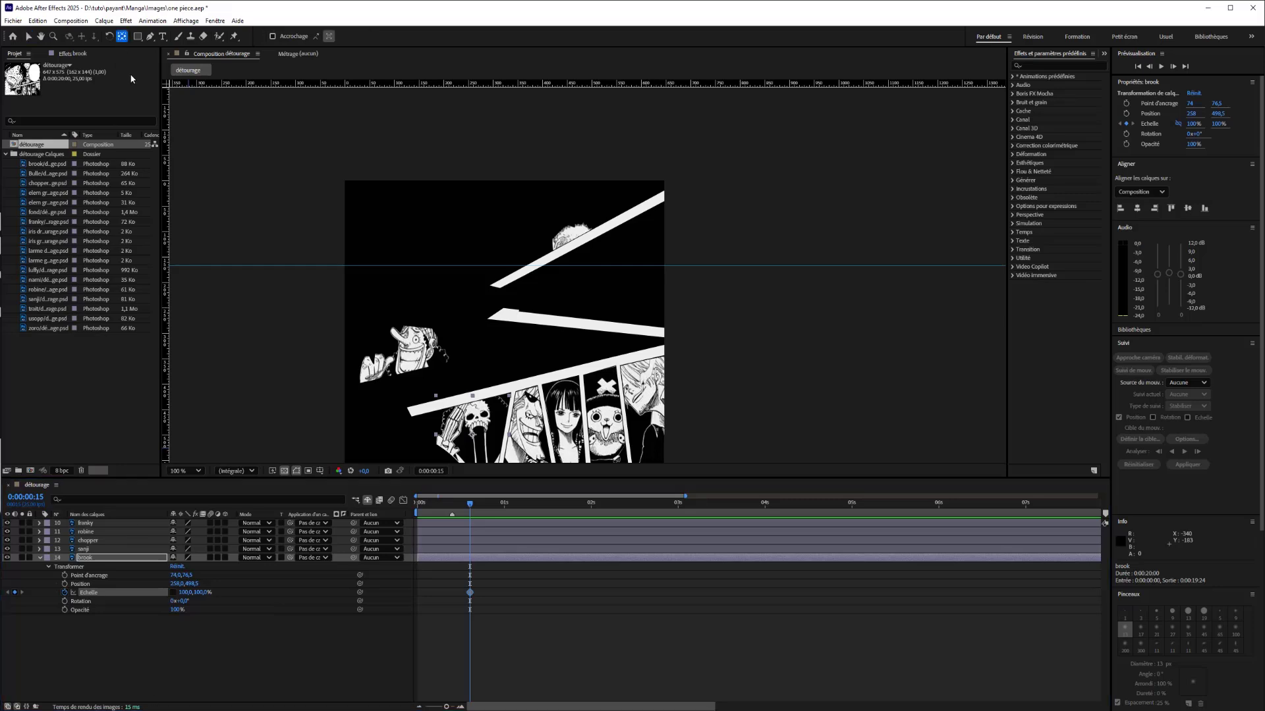
drag(472, 426, 474, 463)
scroll(474, 452, down, 1)
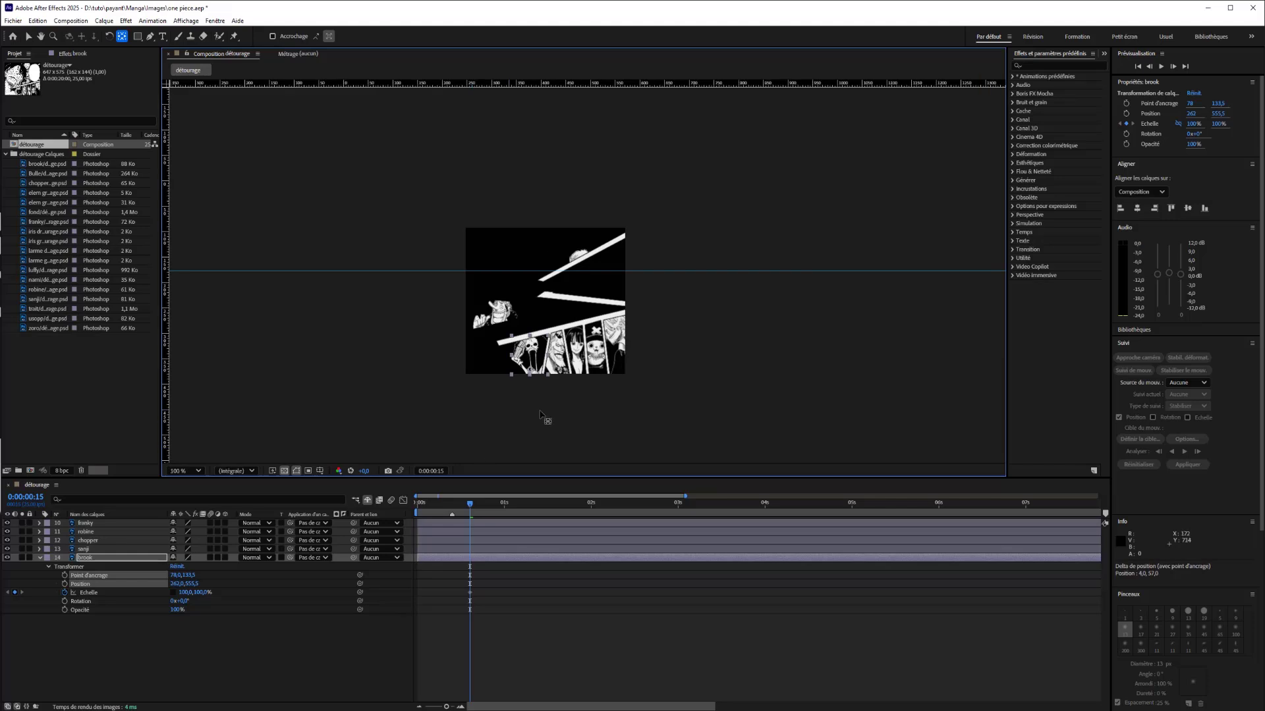
scroll(532, 419, up, 1)
drag(490, 393, 471, 272)
drag(463, 351, 463, 361)
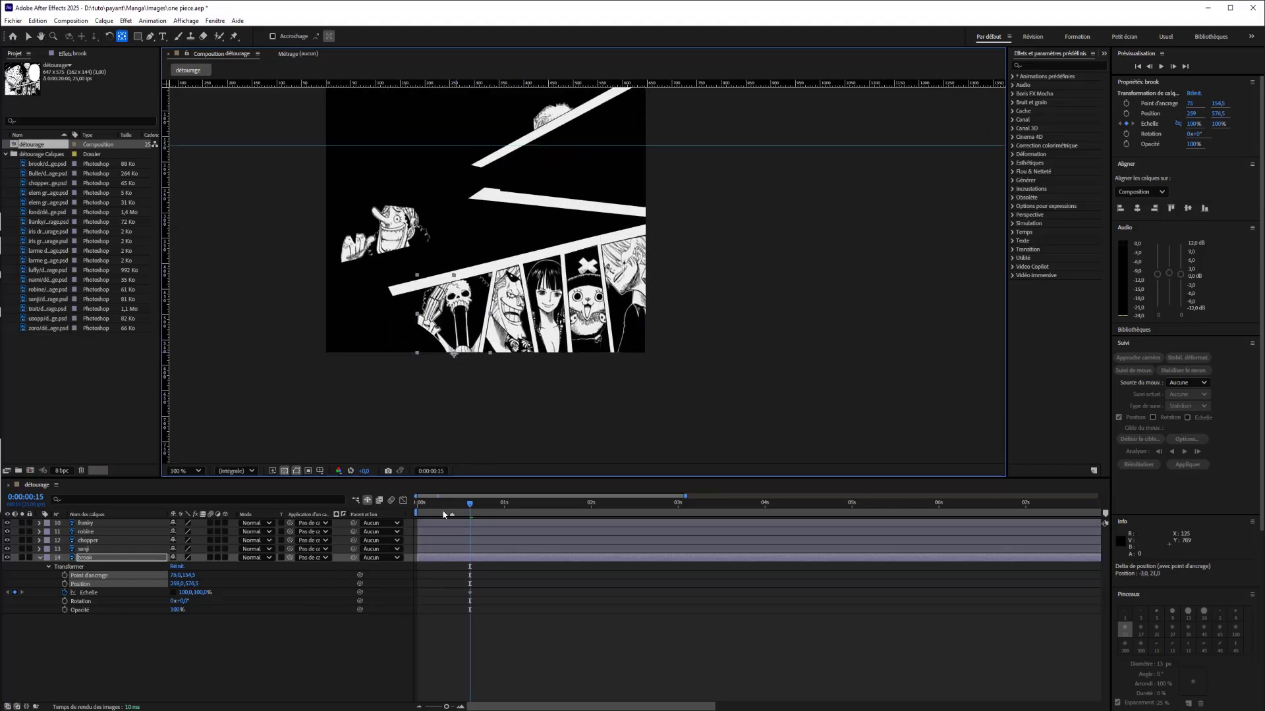
Add a scale keyframe to the brook layer at 0:00:01:01 and set its horizontal scale to 120%
drag(471, 510, 506, 509)
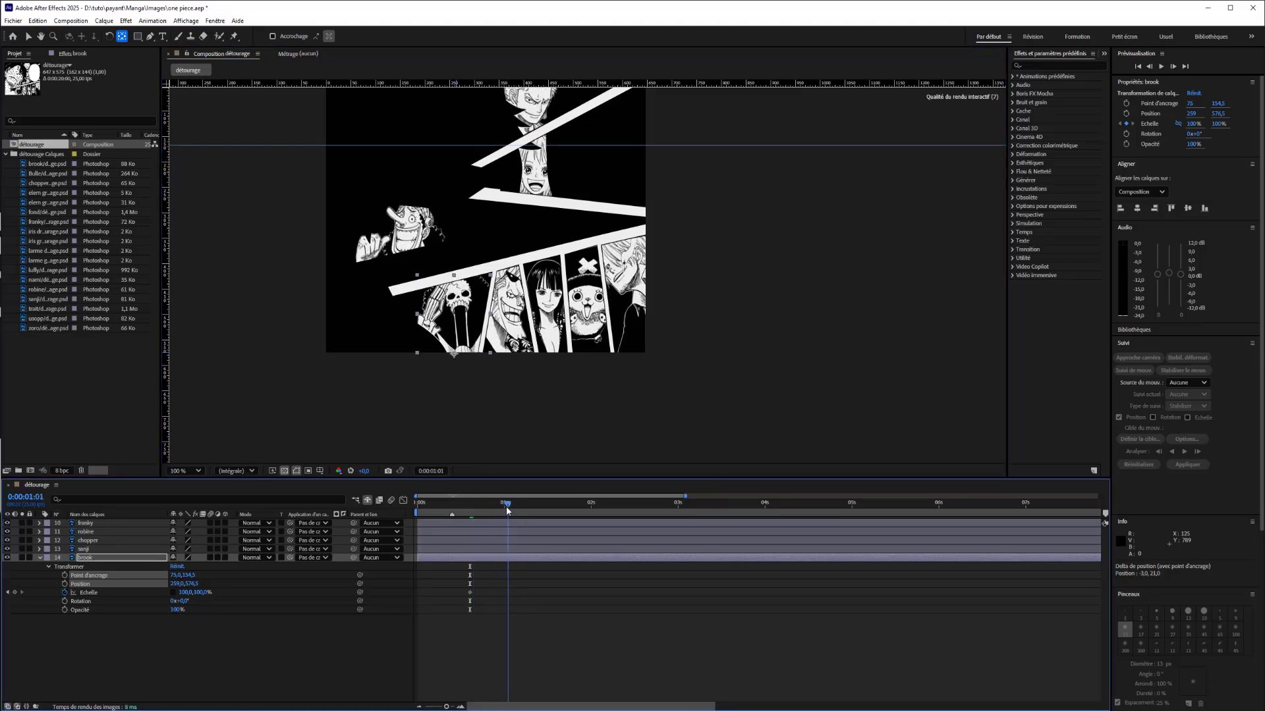
click(193, 592)
key(Return)
click(14, 592)
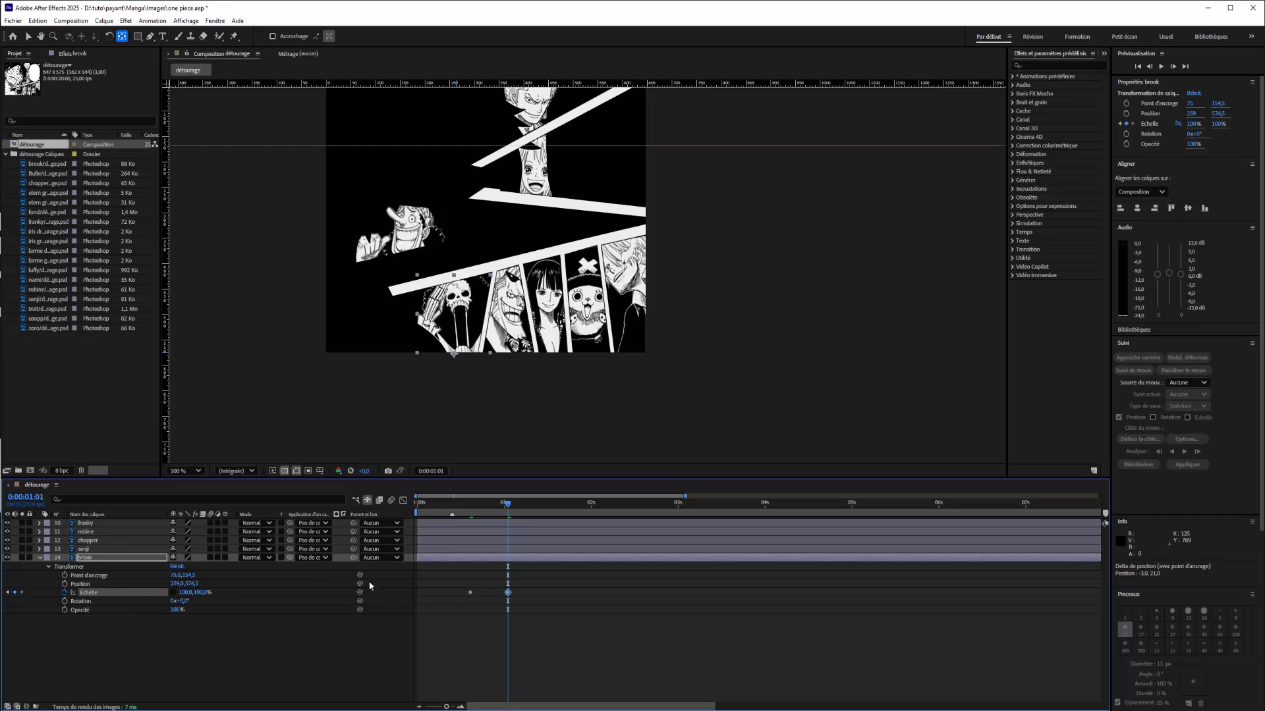
click(184, 592)
text(120)
key(Return)
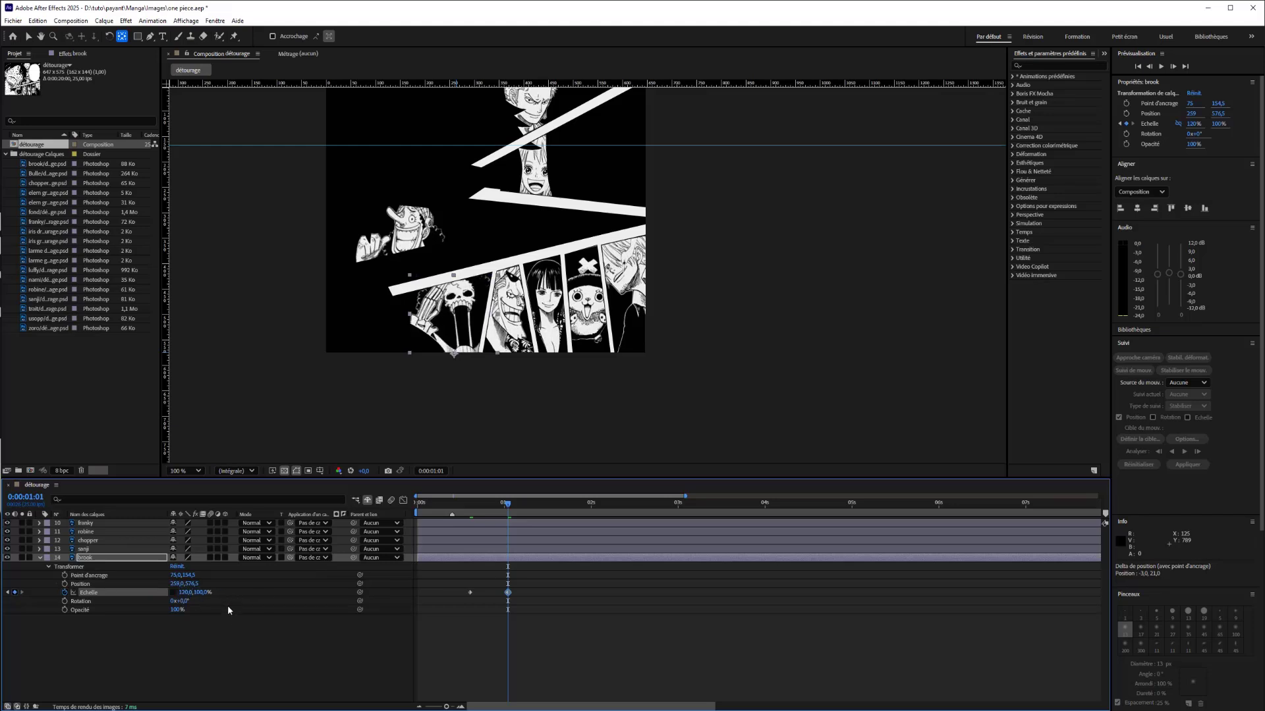
Try a horizontal scale of 0% on brook's keyframe at 0:00:00:15, and restore it to 100%
drag(474, 510, 470, 519)
click(469, 593)
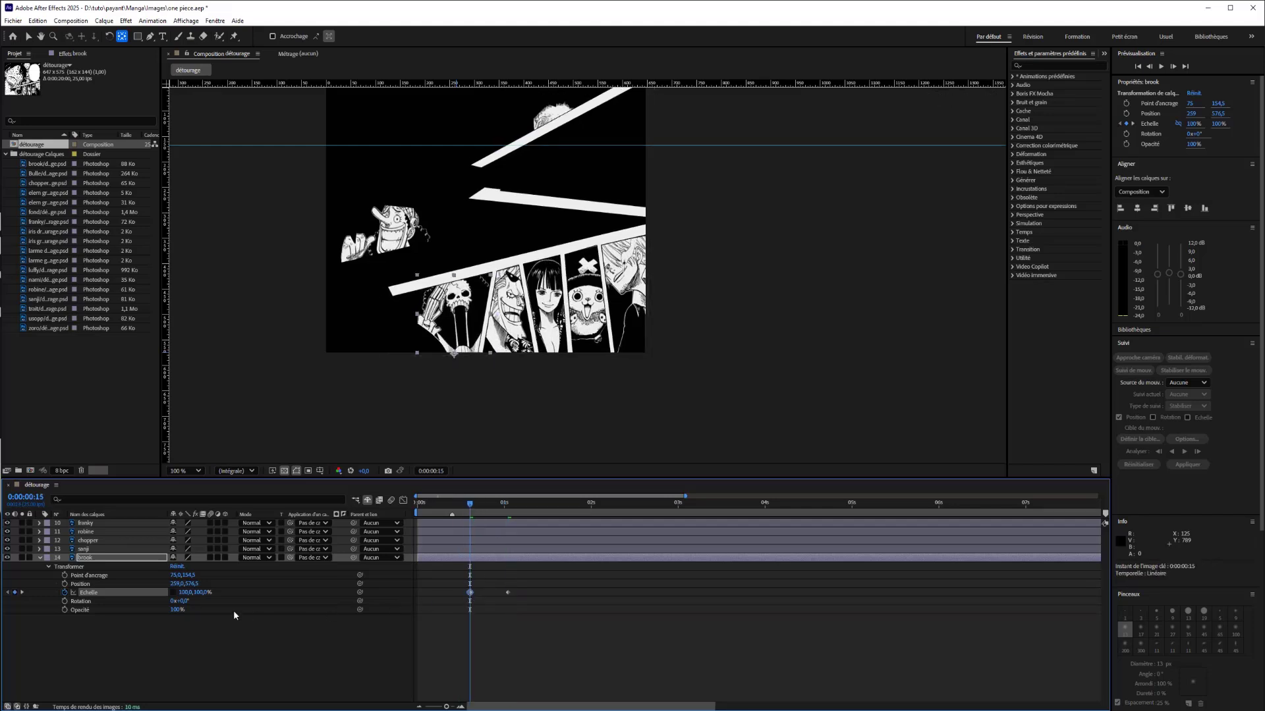
click(185, 593)
text(0)
key(Return)
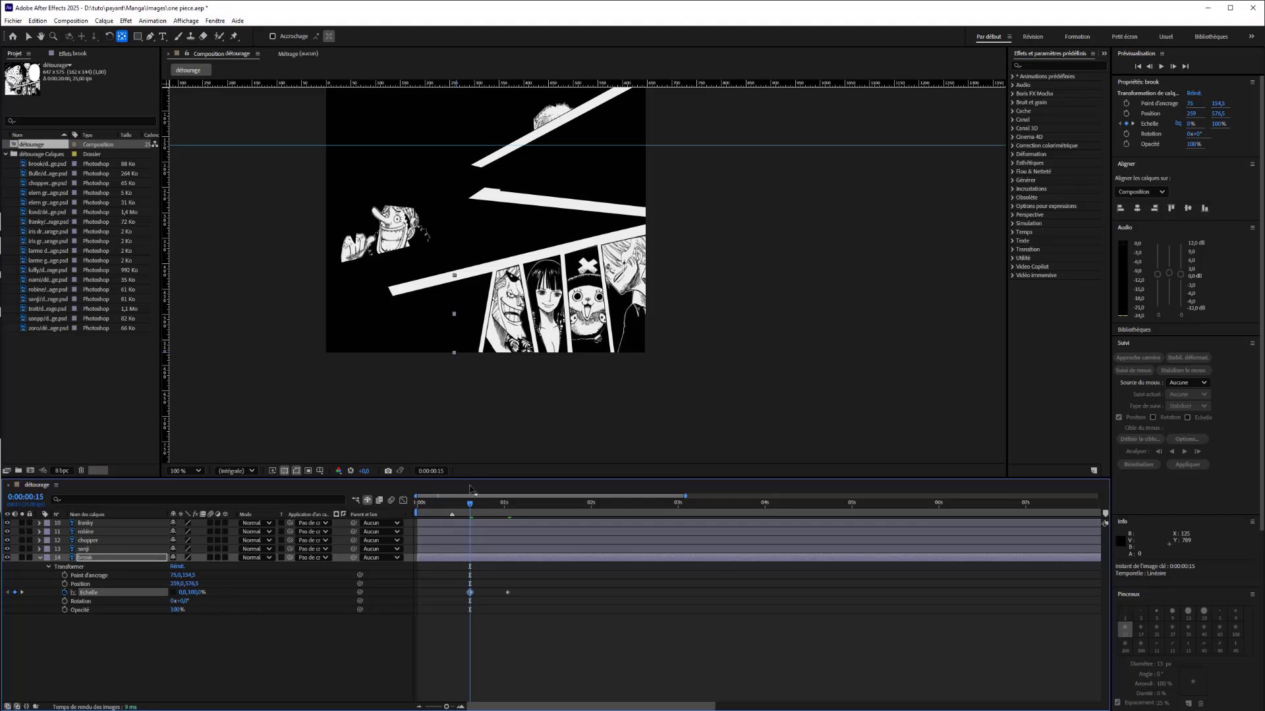
mouse_move(472, 511)
mouse_down()
mouse_move(443, 500)
mouse_move(505, 512)
mouse_move(469, 515)
mouse_up()
click(182, 592)
Set brook's scale at the 0:00:01:01 keyframe to 100% horizontally and 120% vertically
click(508, 505)
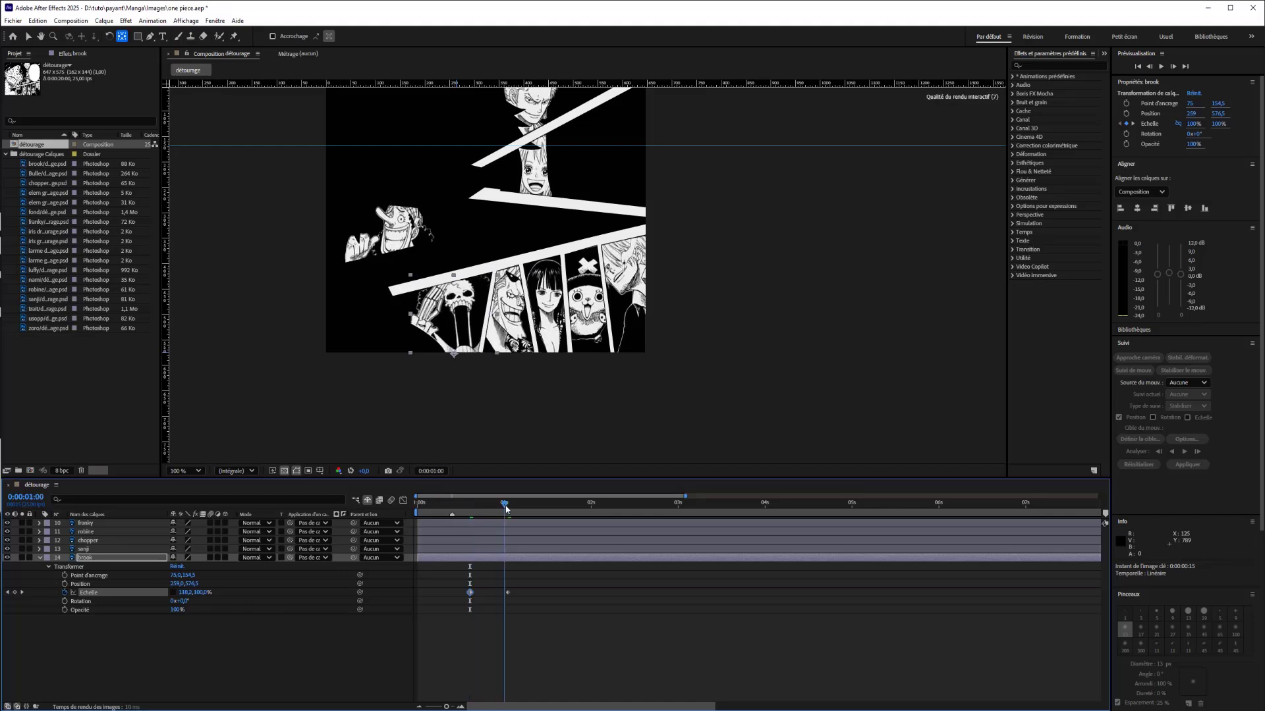
click(184, 593)
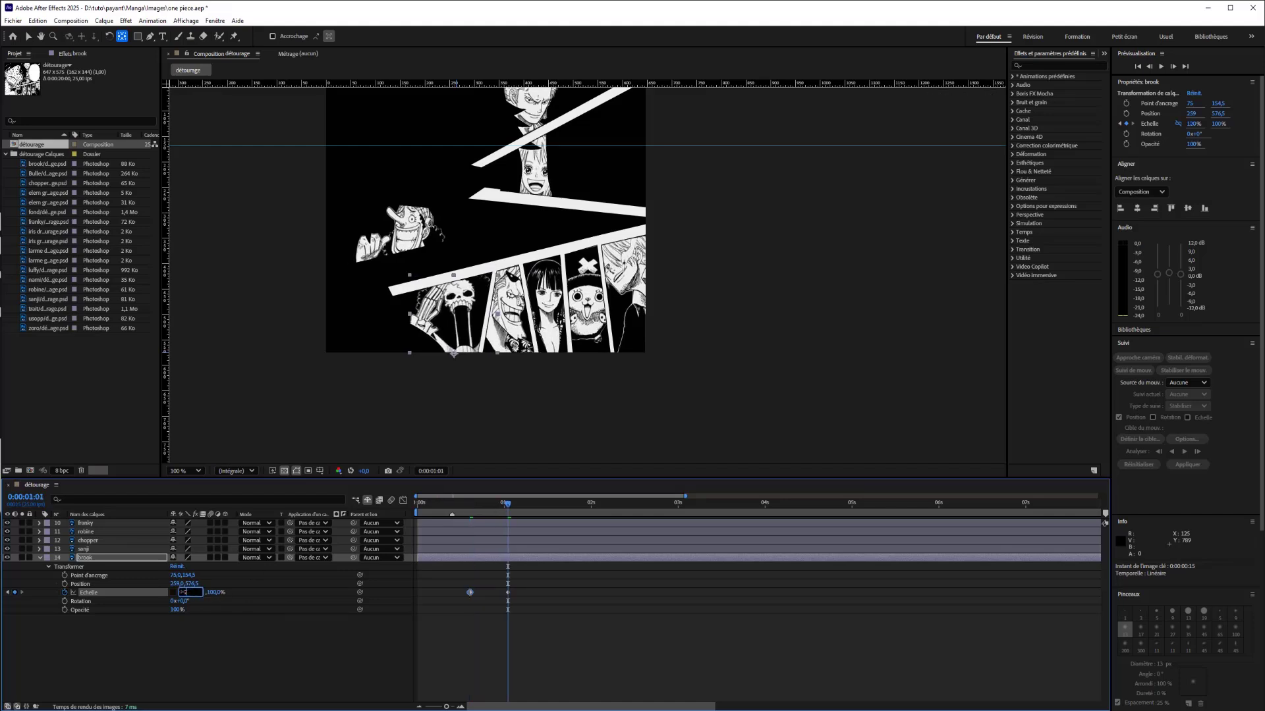
text(100)
key(Return)
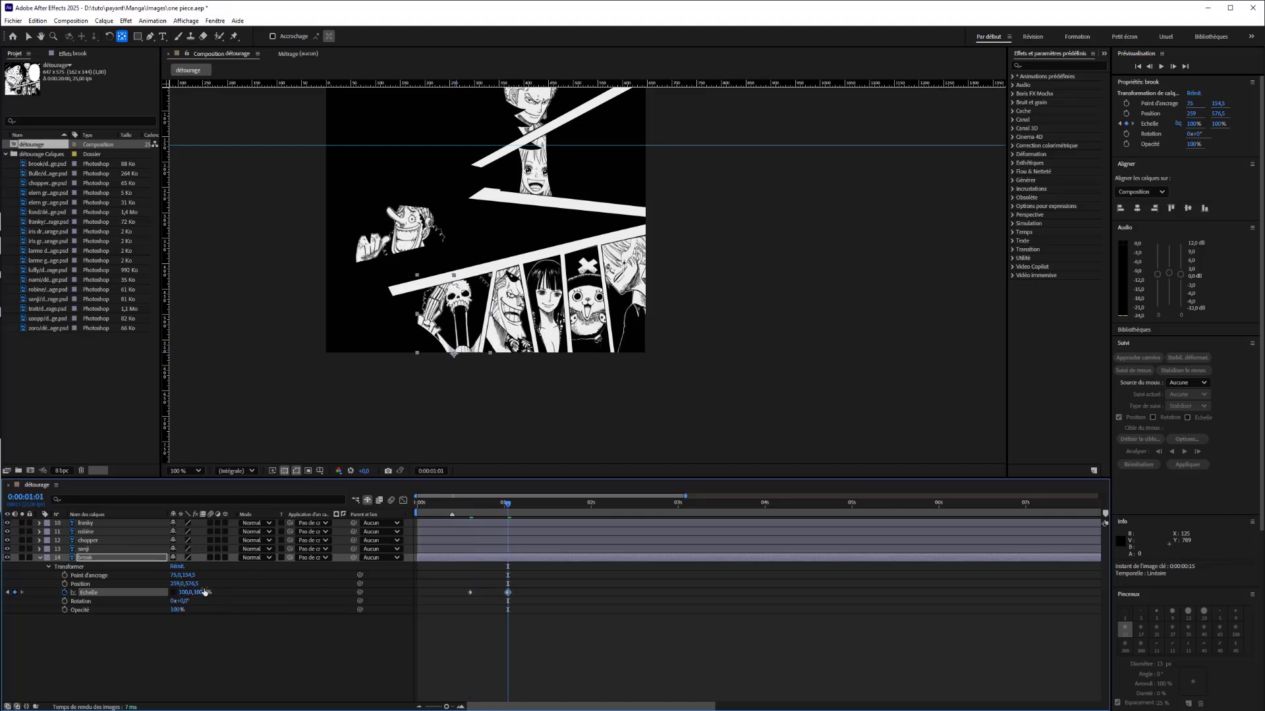
click(204, 592)
text(120)
key(Return)
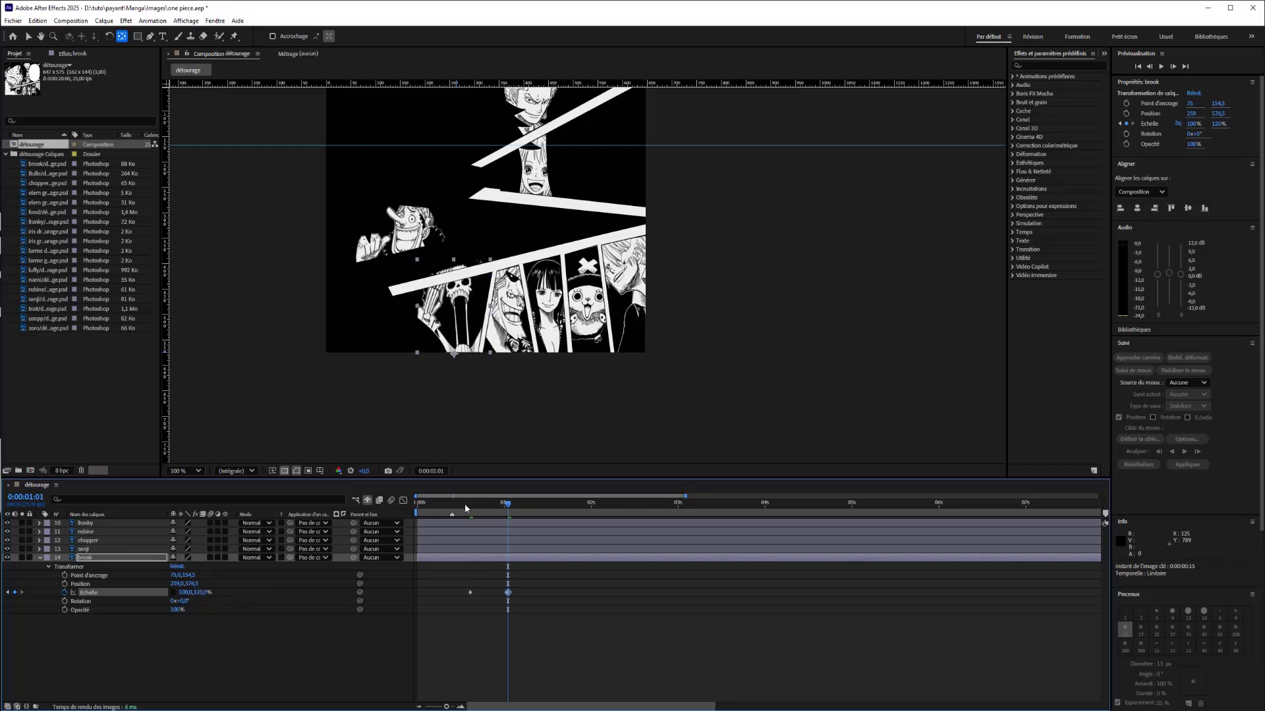
Set brook's scale at the 0:00:00:15 keyframe to 100% horizontally and 0% vertically
drag(479, 511, 470, 511)
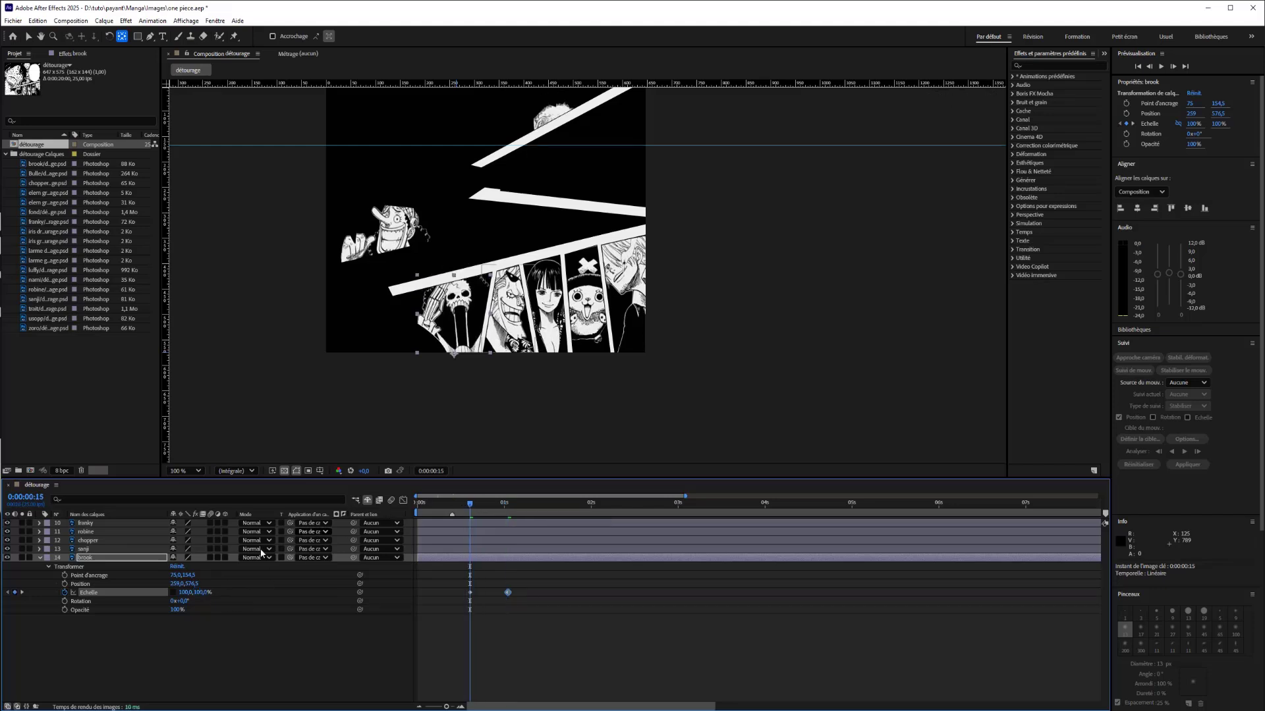
click(188, 592)
text(0)
key(Return)
mouse_move(470, 511)
mouse_down()
mouse_move(495, 502)
mouse_move(467, 500)
mouse_move(505, 505)
mouse_move(470, 511)
mouse_up()
click(182, 592)
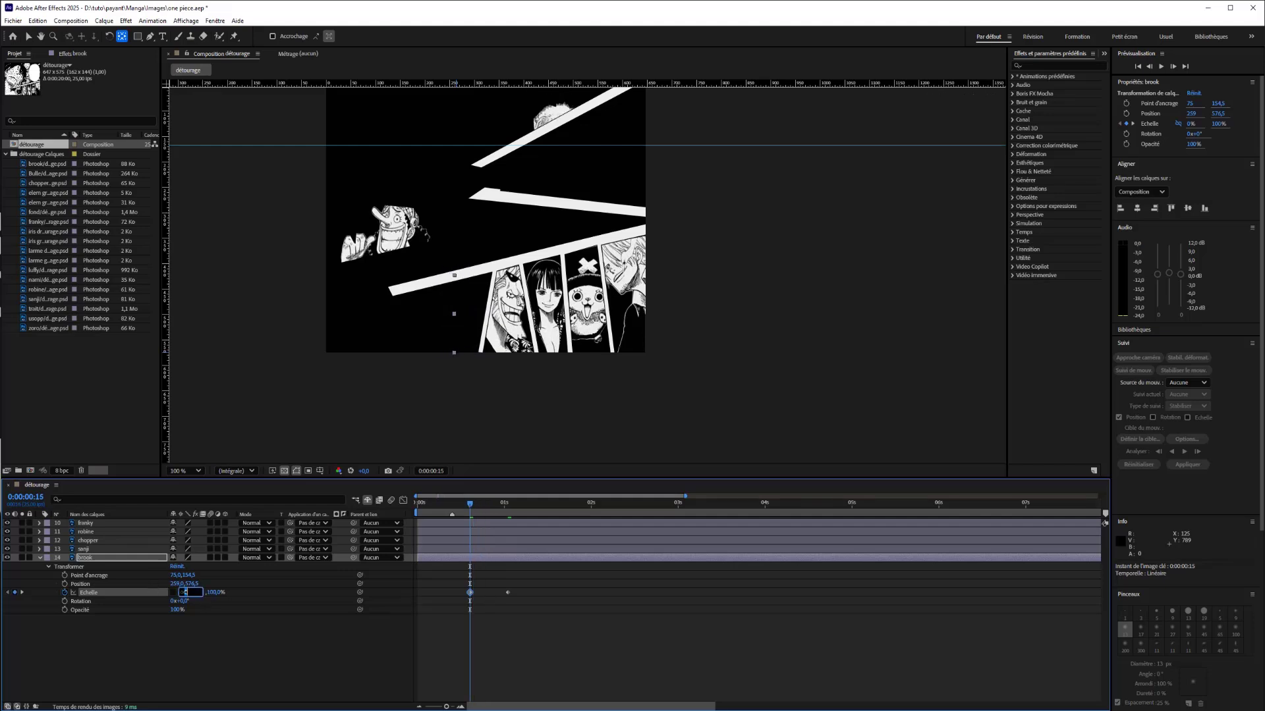
text(100)
key(Tab)
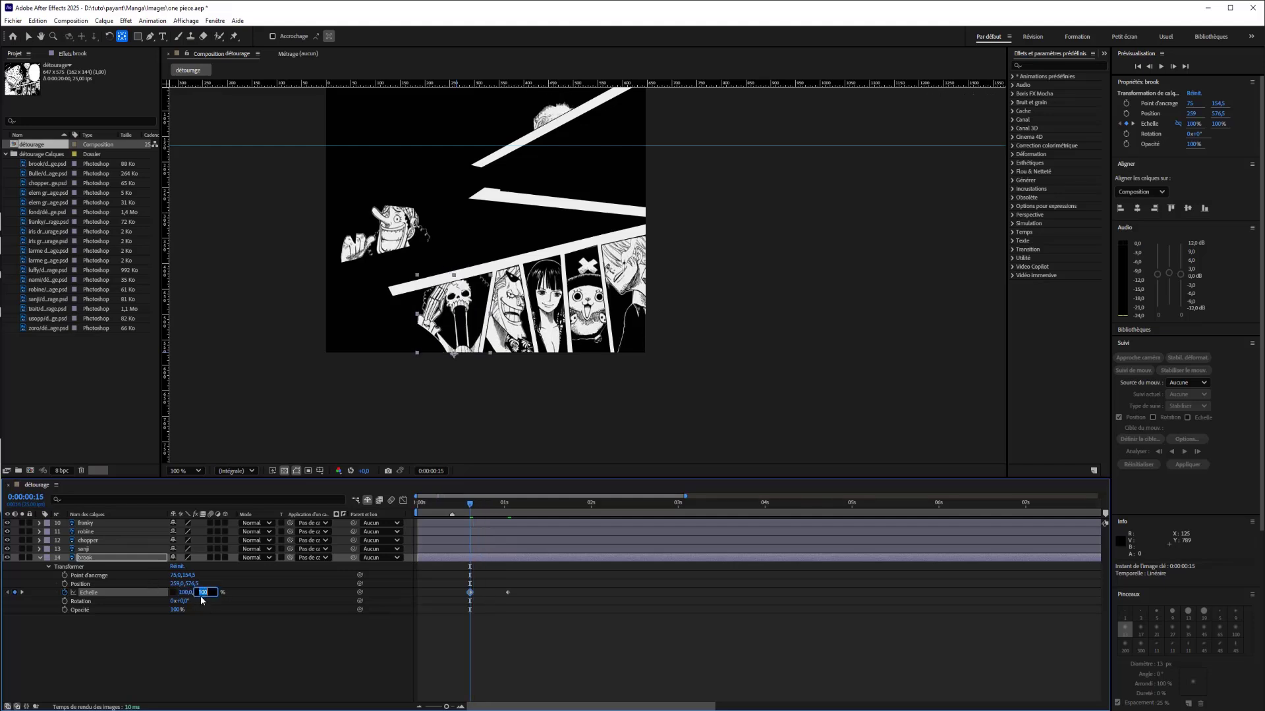
text(0)
key(Return)
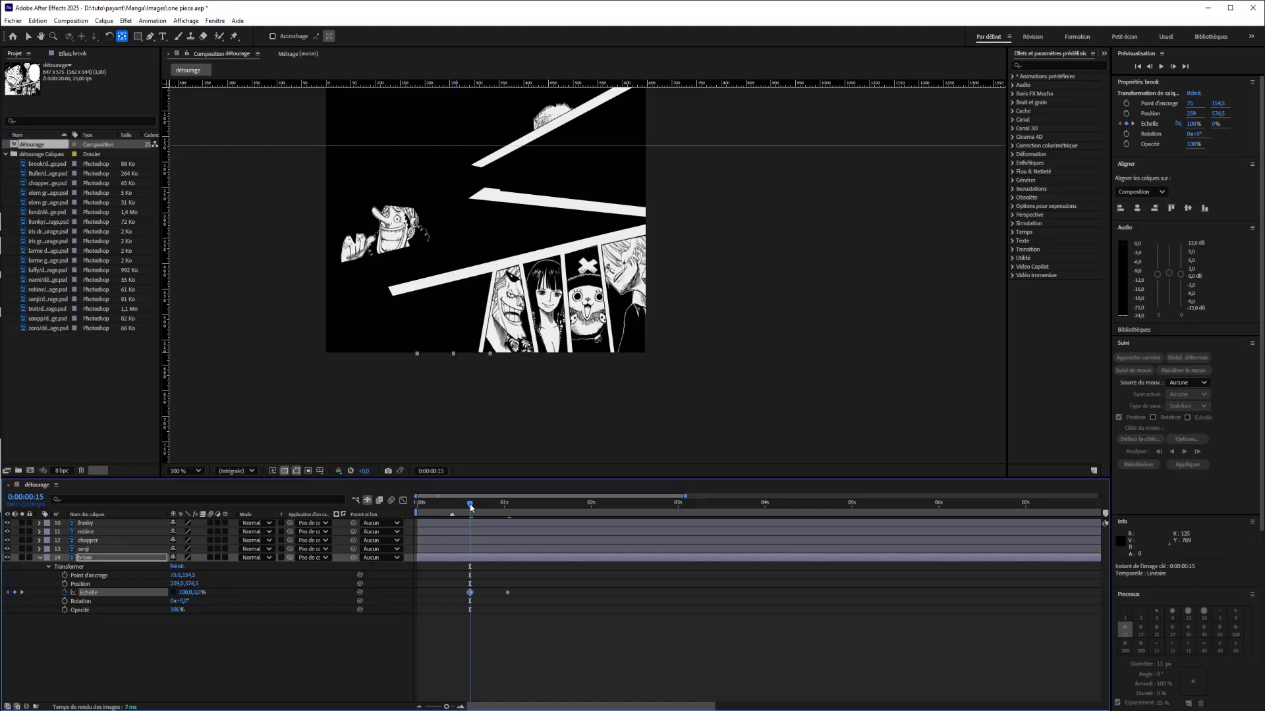
Move brook's second scale keyframe to 0:00:00:21 and add a keyframe with 100% vertical scale at 0:00:01:00
drag(471, 508, 516, 514)
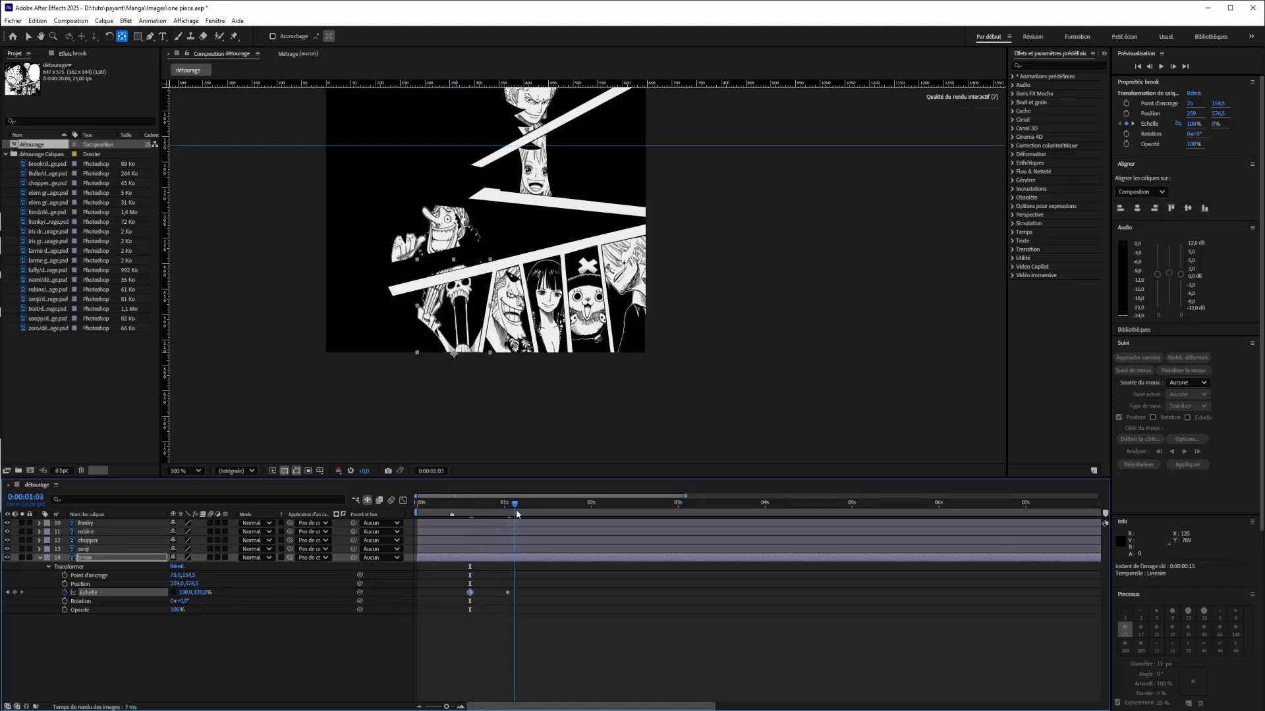
drag(497, 594, 490, 594)
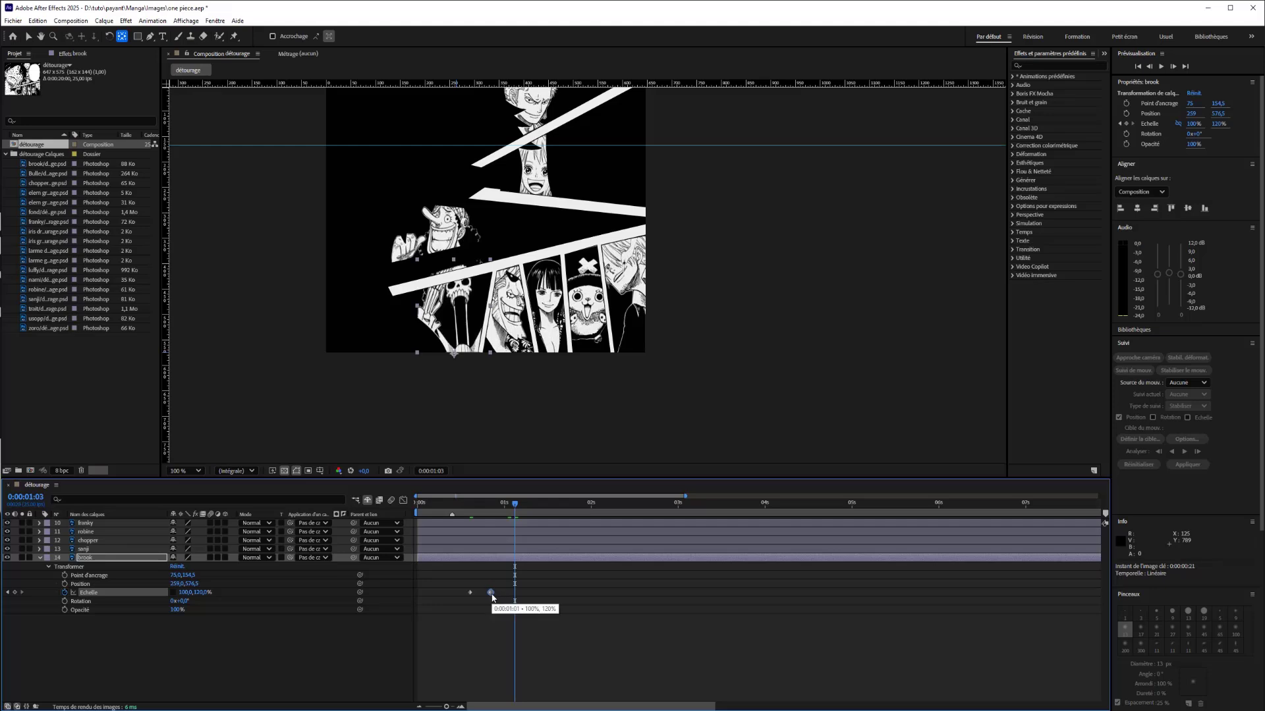
key(Page_Up)
key(Page_Up)
key(Page_Up)
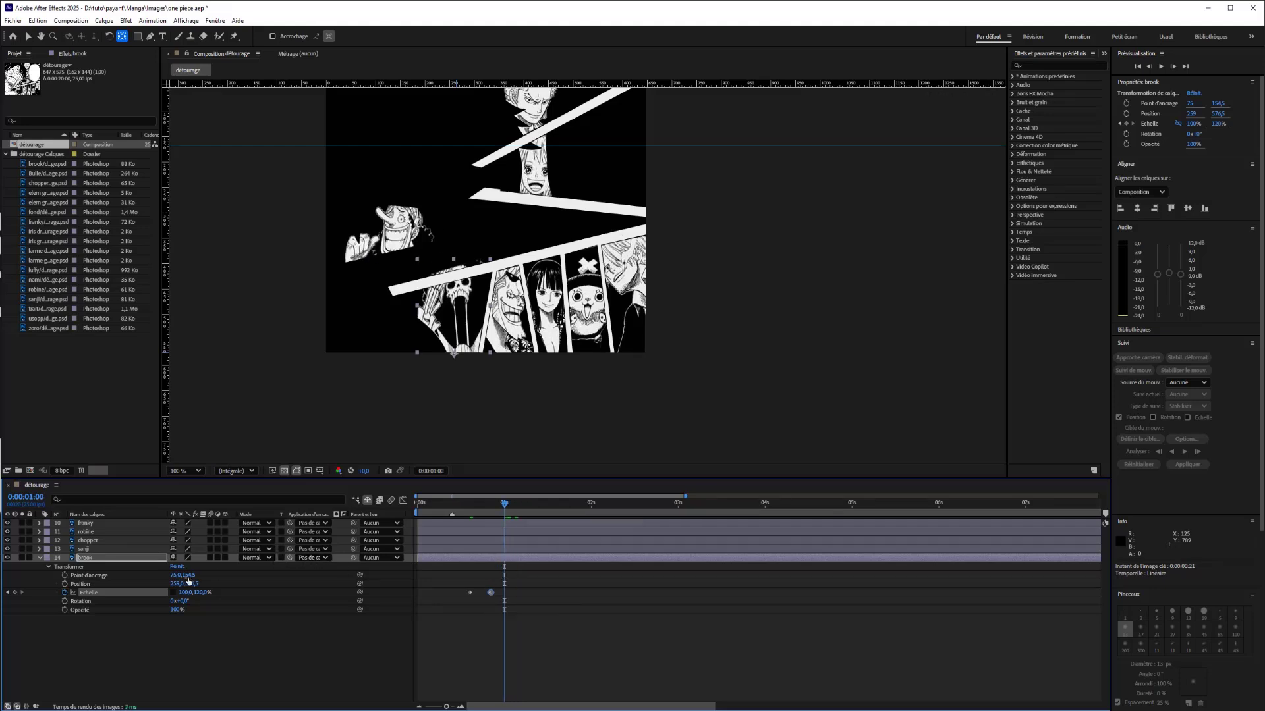
click(197, 592)
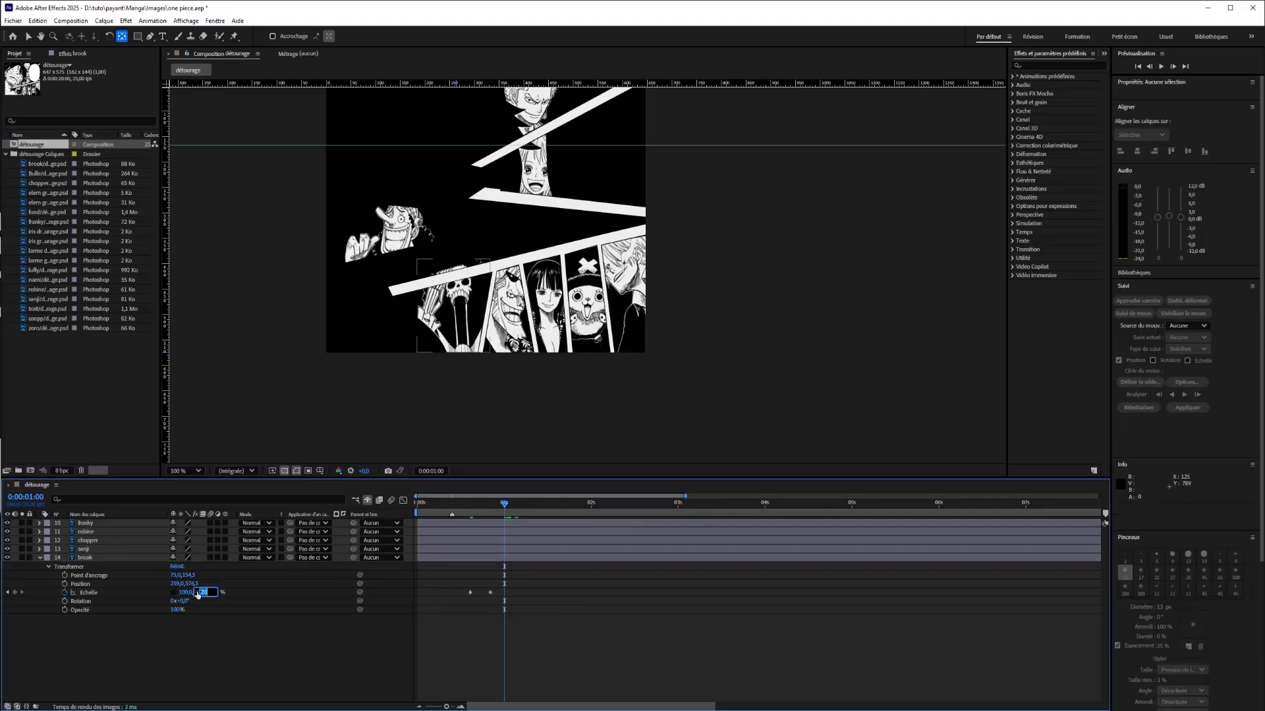
text(100)
key(Return)
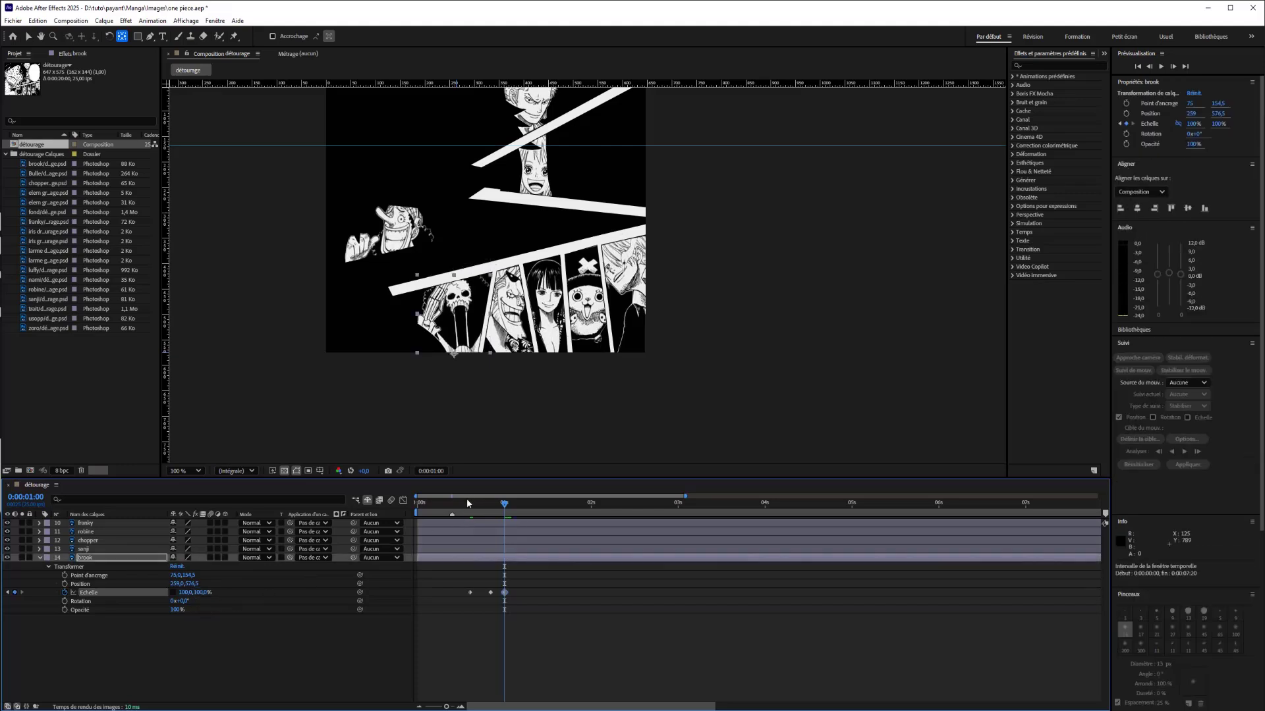
Preview brook's scale animation and apply Easy Ease to all three of its scale keyframes
click(451, 503)
key(space)
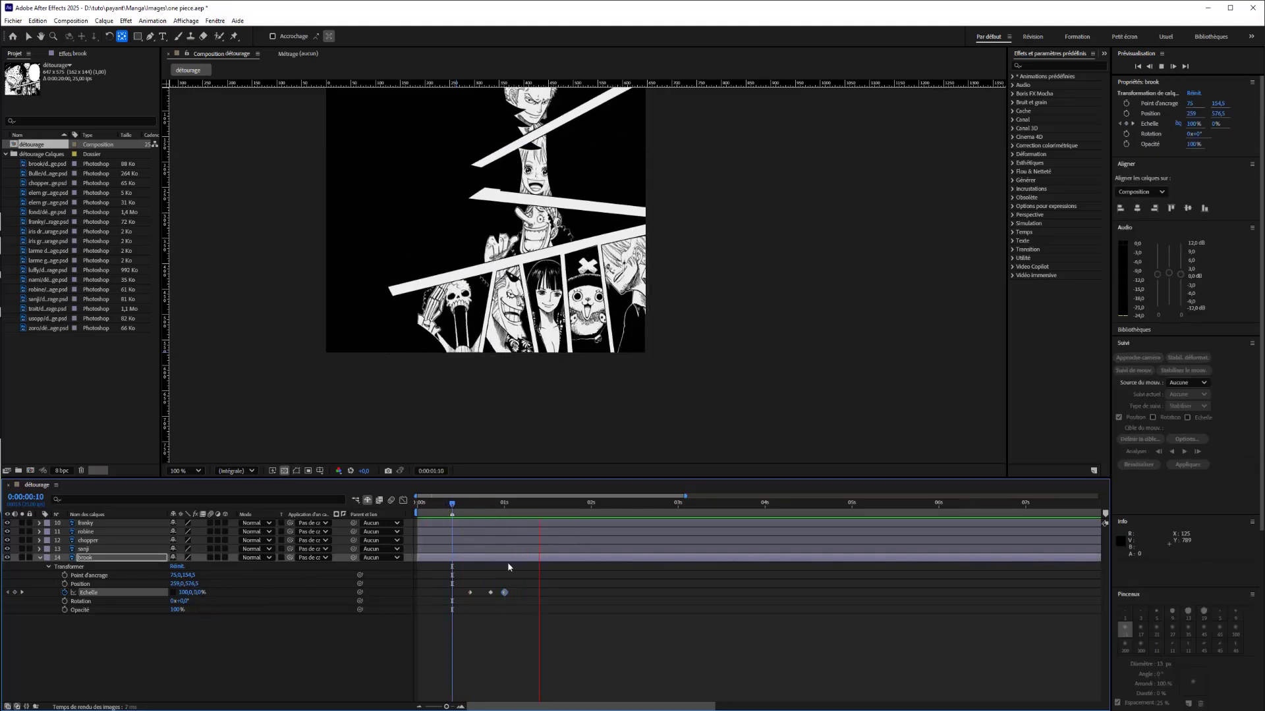
drag(519, 592, 468, 596)
right_click(504, 592)
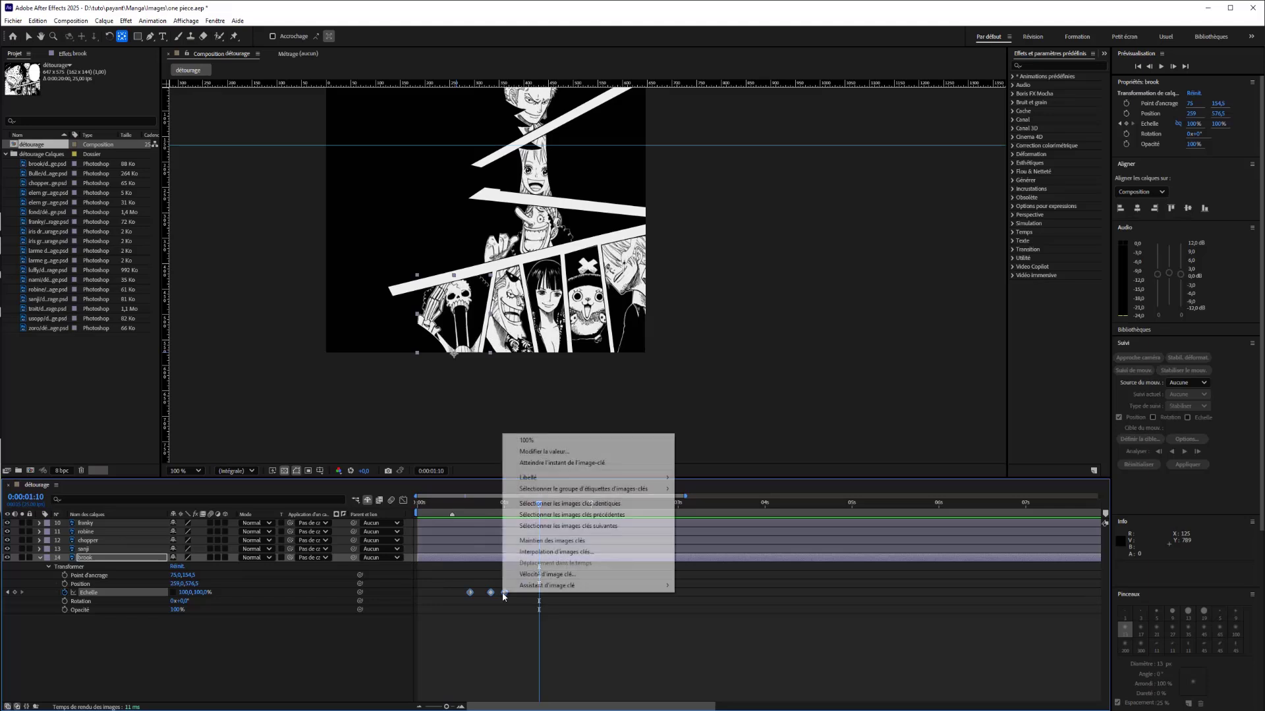
mouse_move(580, 586)
click(712, 541)
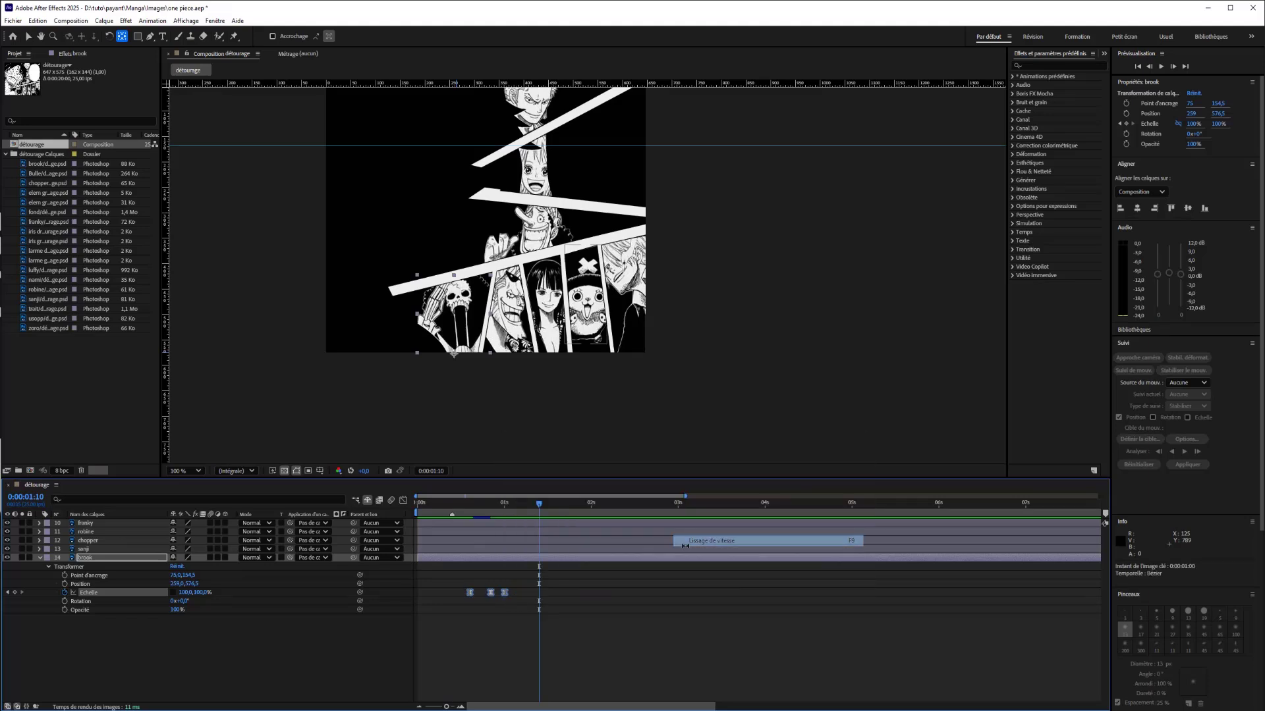
Play the composition from 0:00:00:12 to review brook's eased scale animation
drag(482, 508, 458, 504)
key(space)
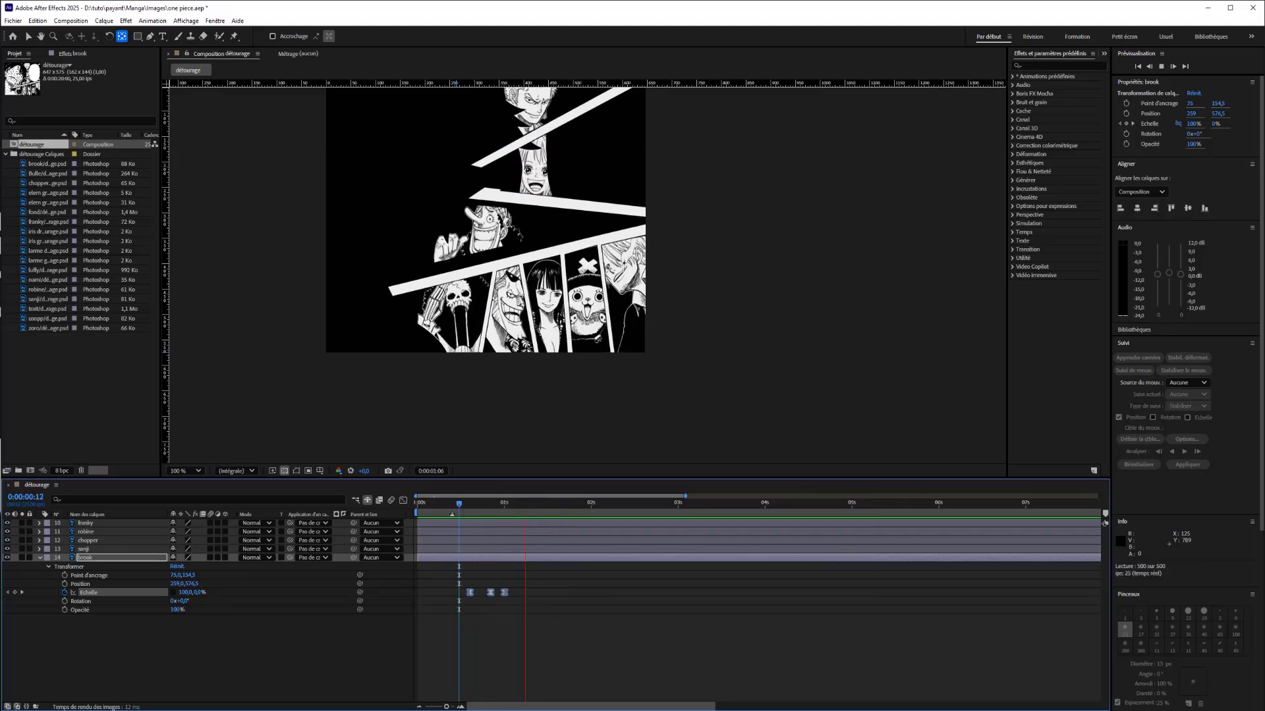
key(space)
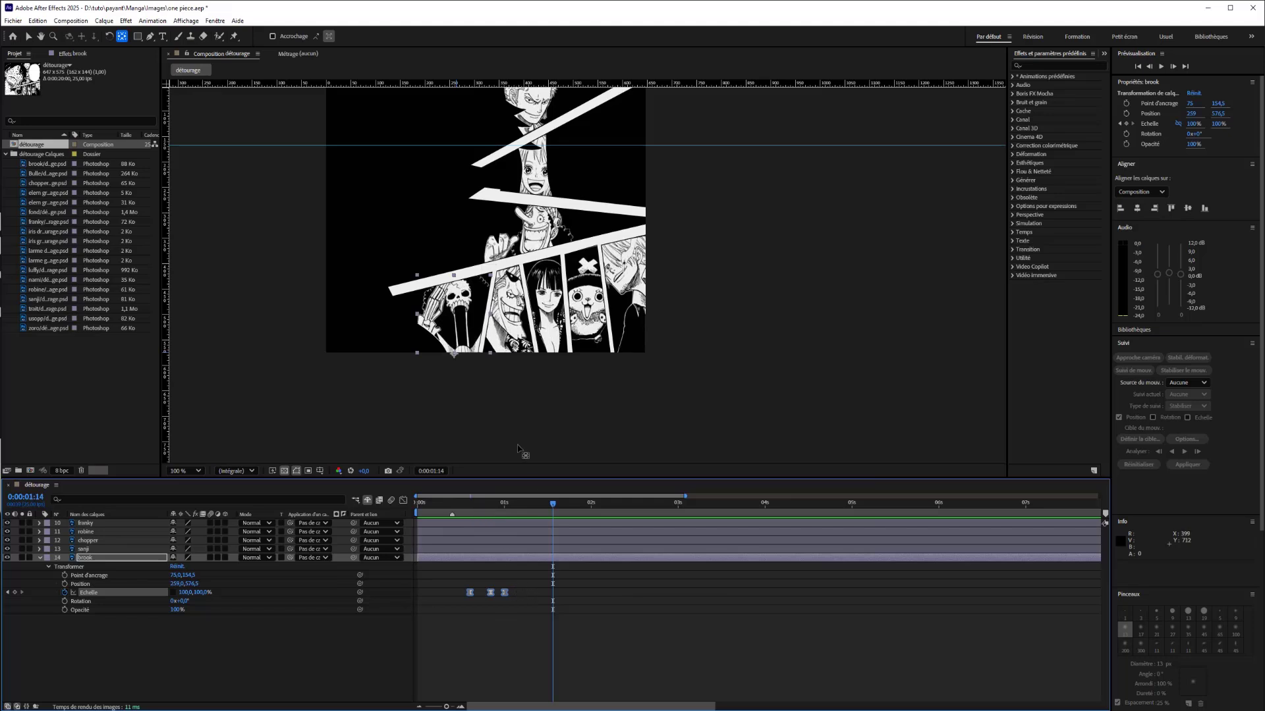
Copy brook's three scale keyframes with the playhead at 0:00:01:03, and collapse the brook layer, marking it shy
mouse_move(515, 503)
mouse_down()
mouse_move(418, 505)
mouse_move(514, 513)
mouse_up()
drag(523, 582, 464, 592)
key(ctrl+c)
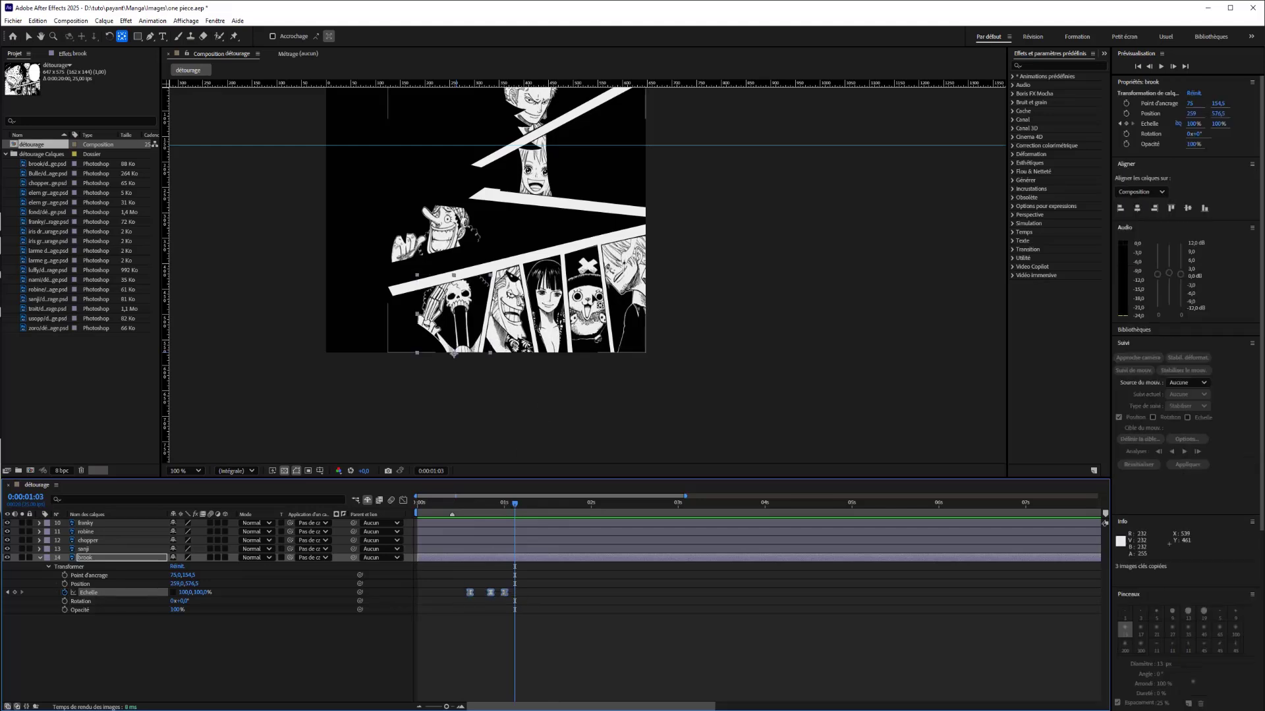
click(583, 300)
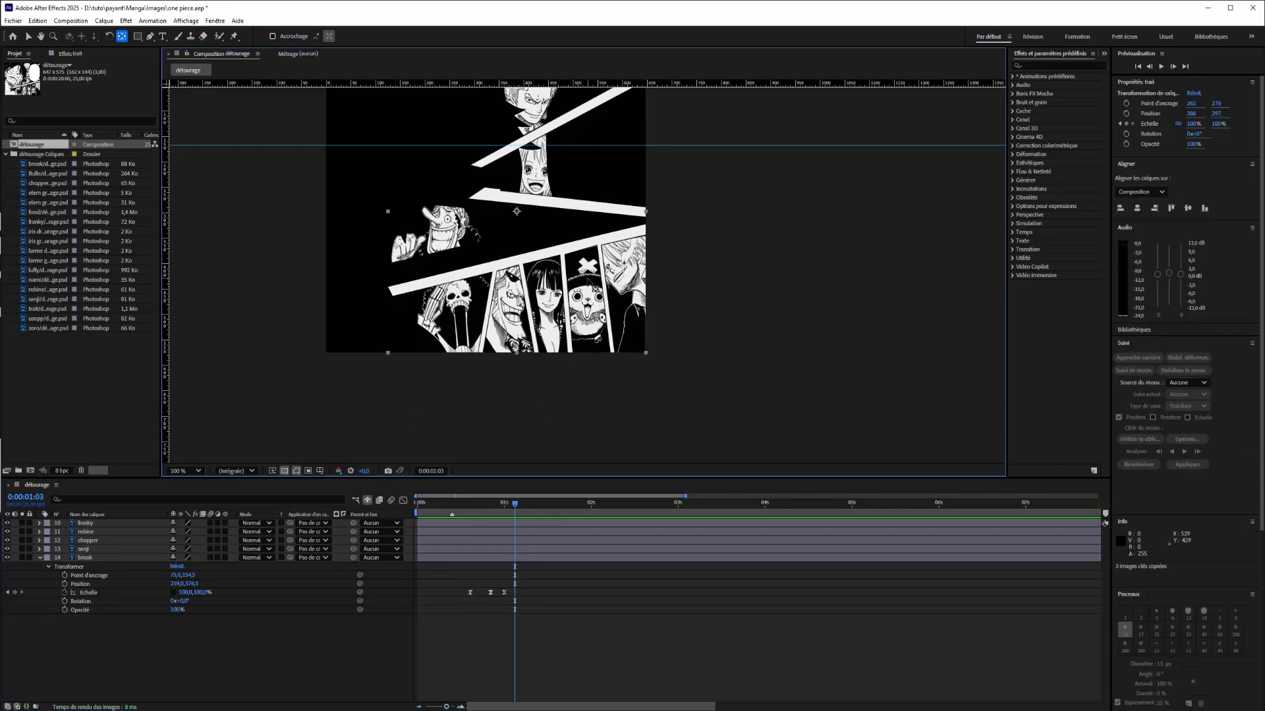
click(40, 558)
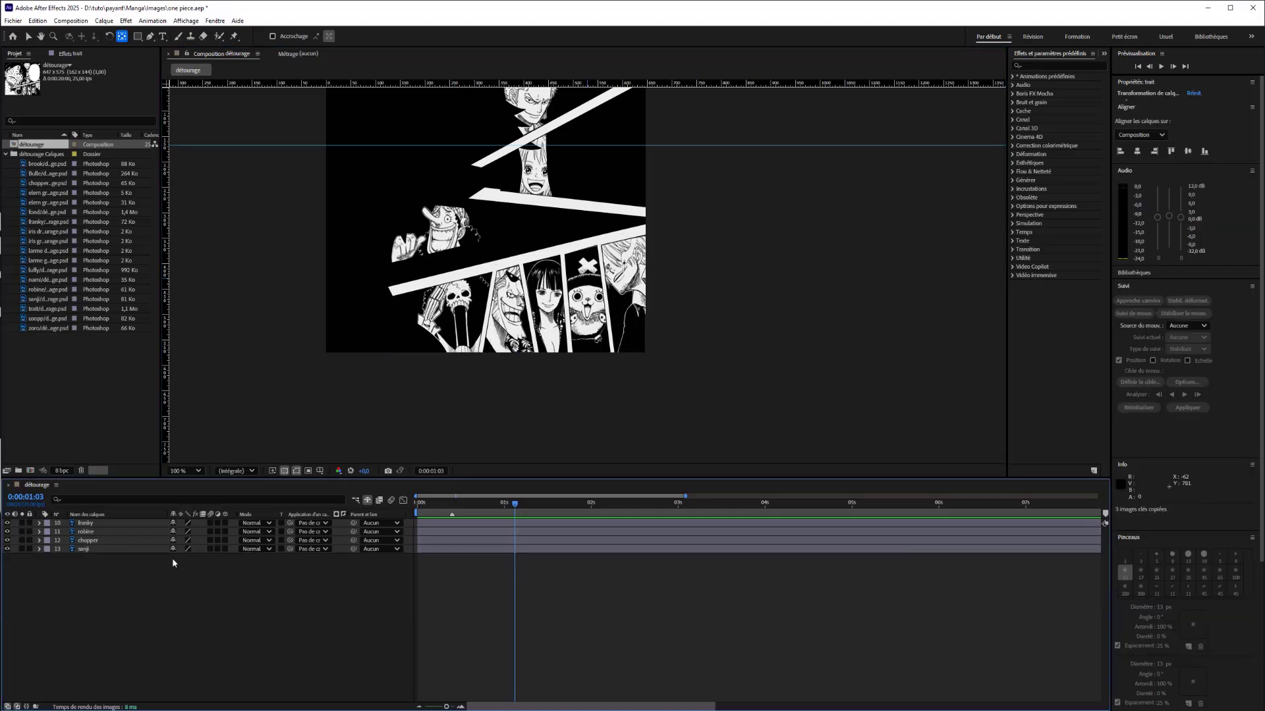
Unlink the chopper layer's scale proportions, adding a scale keyframe at 0:00:01:03 and deleting it again
click(39, 541)
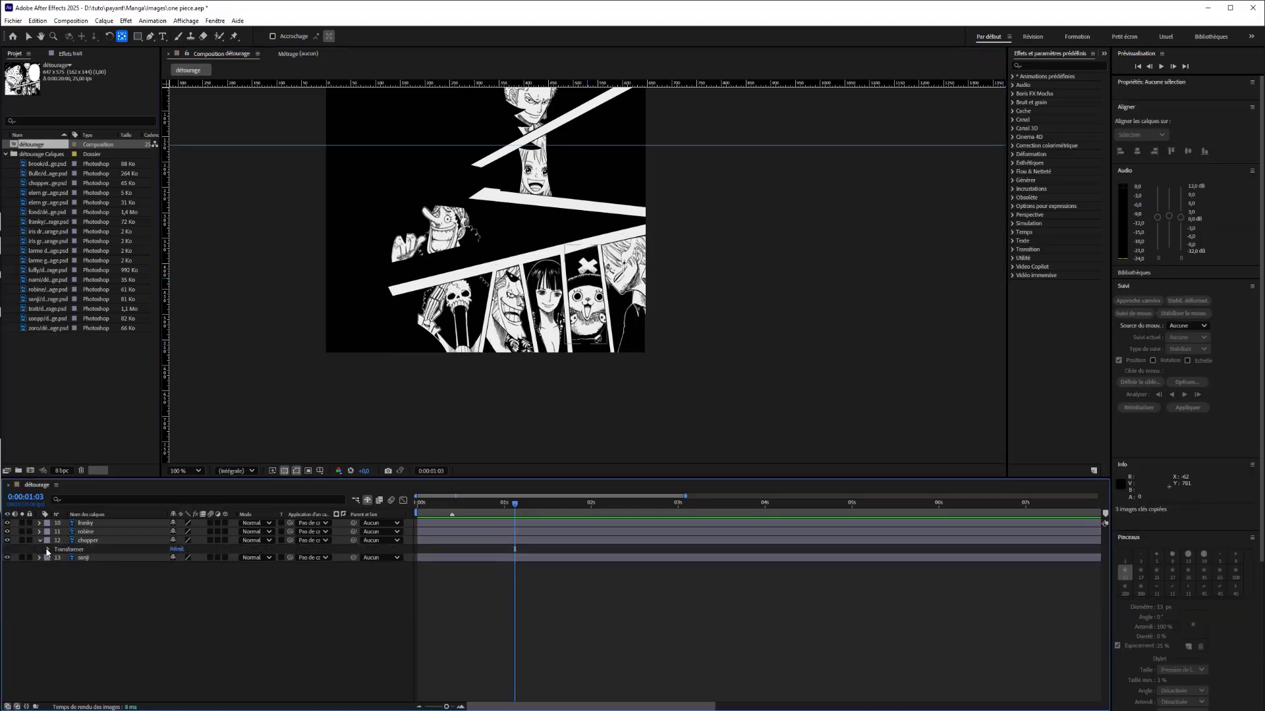
click(47, 549)
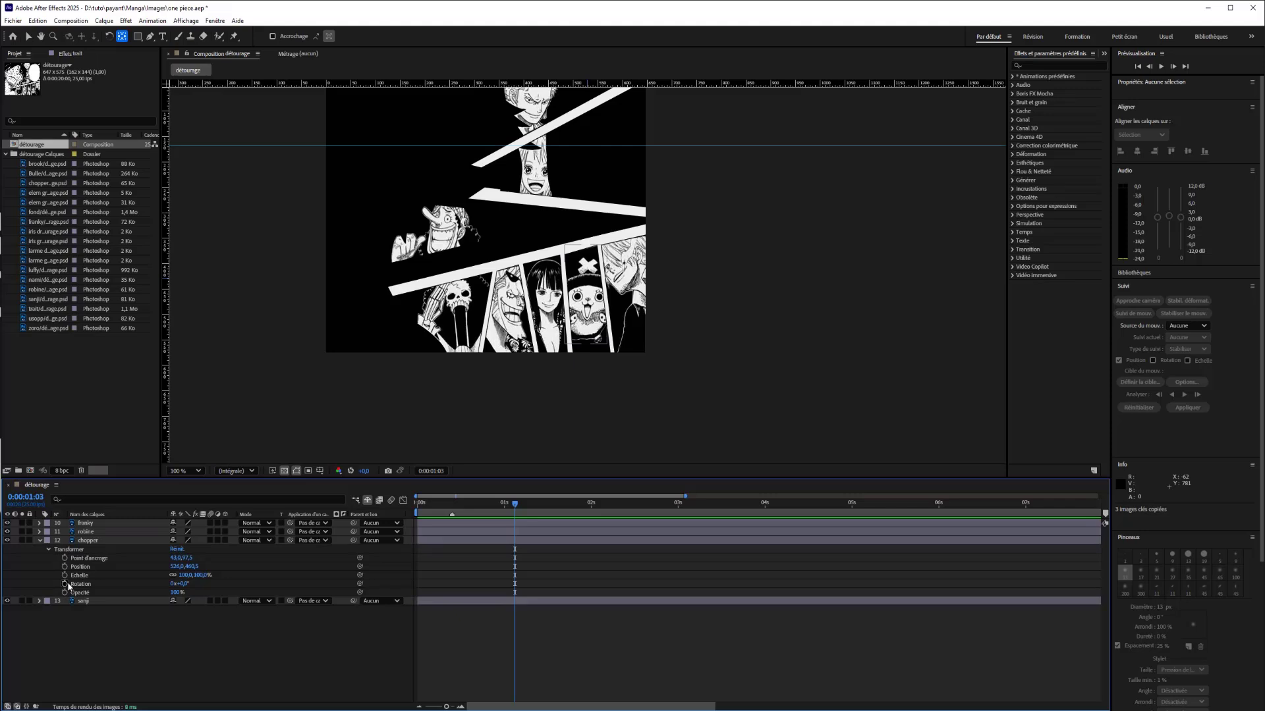
click(64, 575)
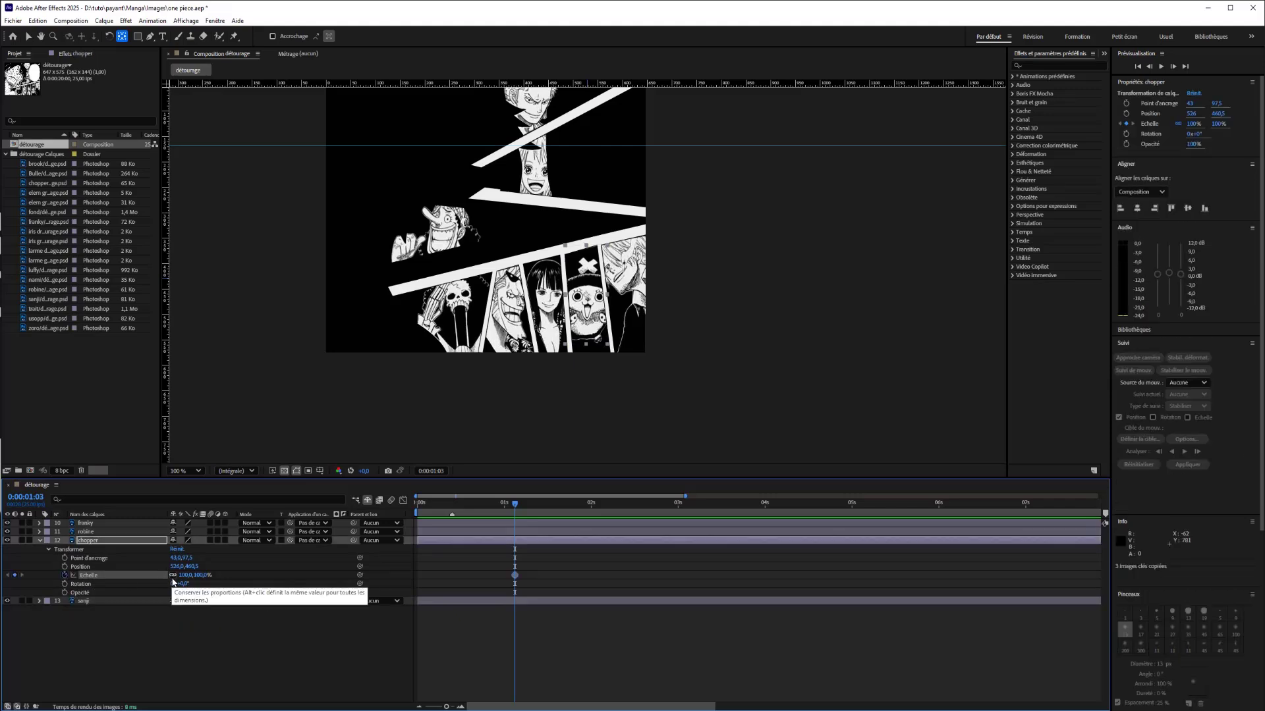
click(174, 576)
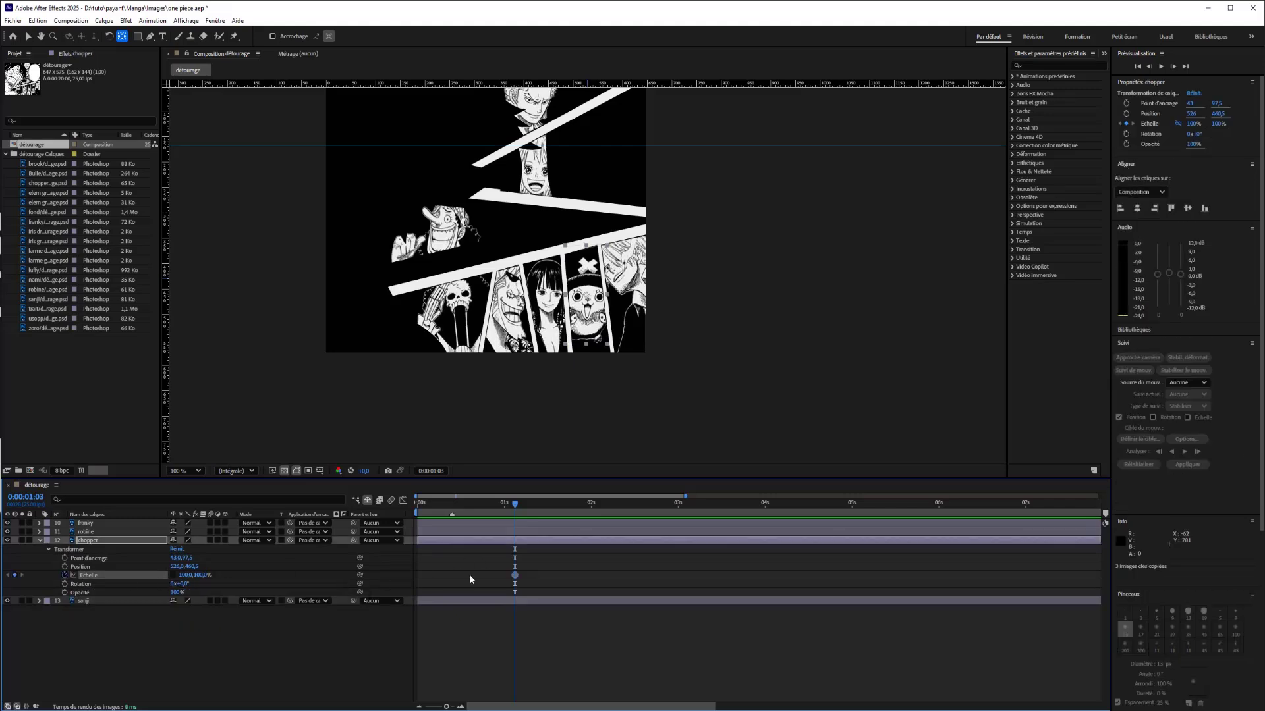
key(Delete)
Try pasting brook's copied scale keyframes onto the chopper layer at 0:00:01:03, and undo the paste
key(ctrl+v)
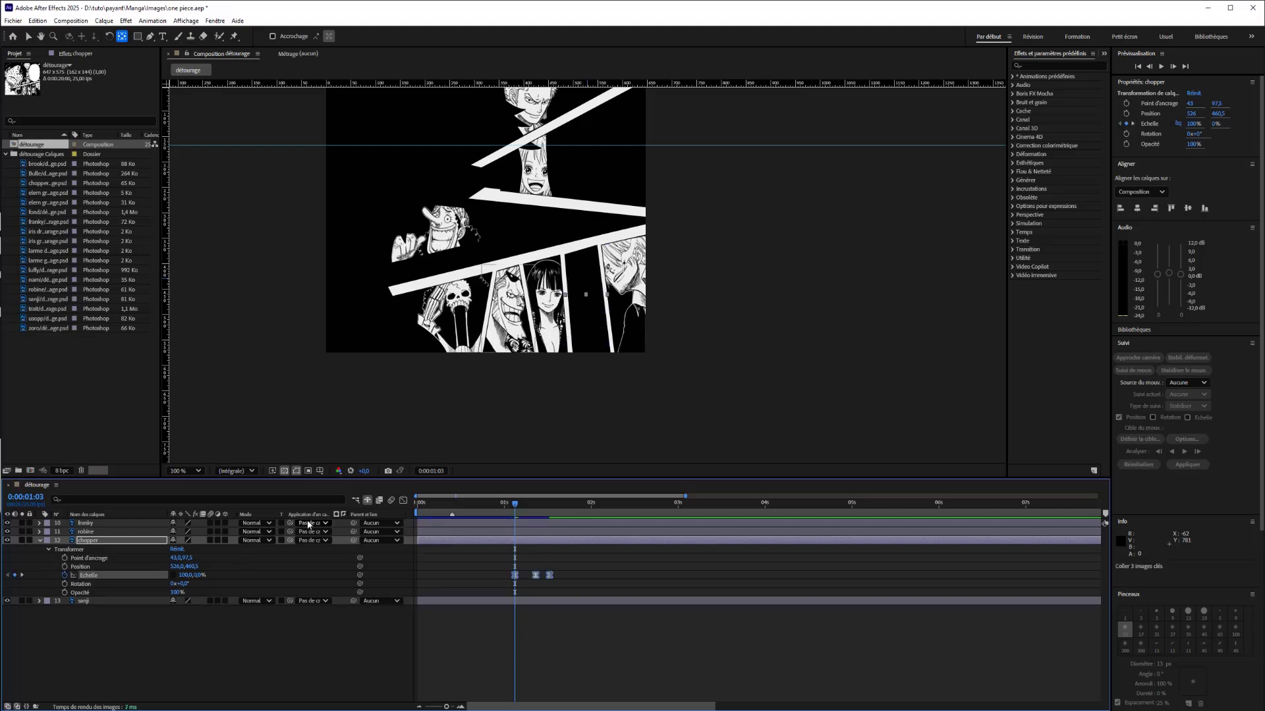
key(ctrl+z)
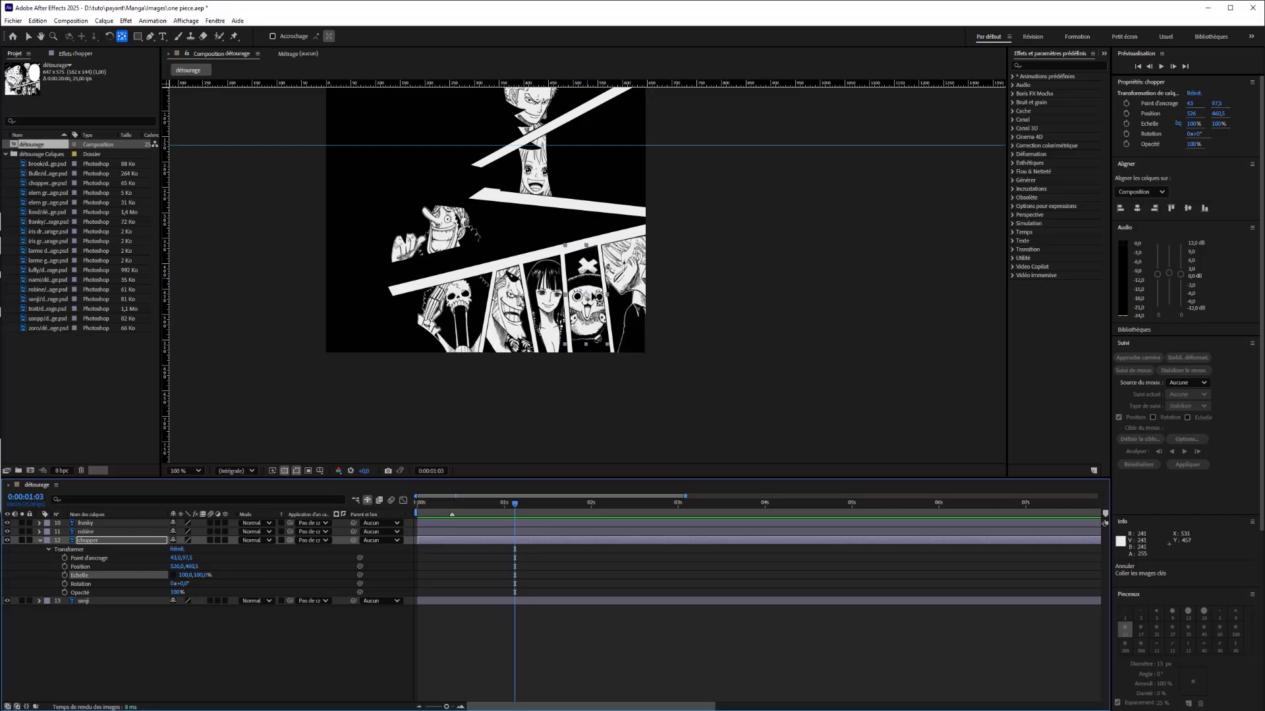
Move the chopper layer's anchor point to the top of its image and paste brook's three scale keyframes at 0:00:01:03
drag(587, 296, 588, 269)
key(ctrl+v)
Shift chopper's three scale keyframes earlier on the timeline so the last one falls at 0:00:01:02
drag(516, 504, 480, 488)
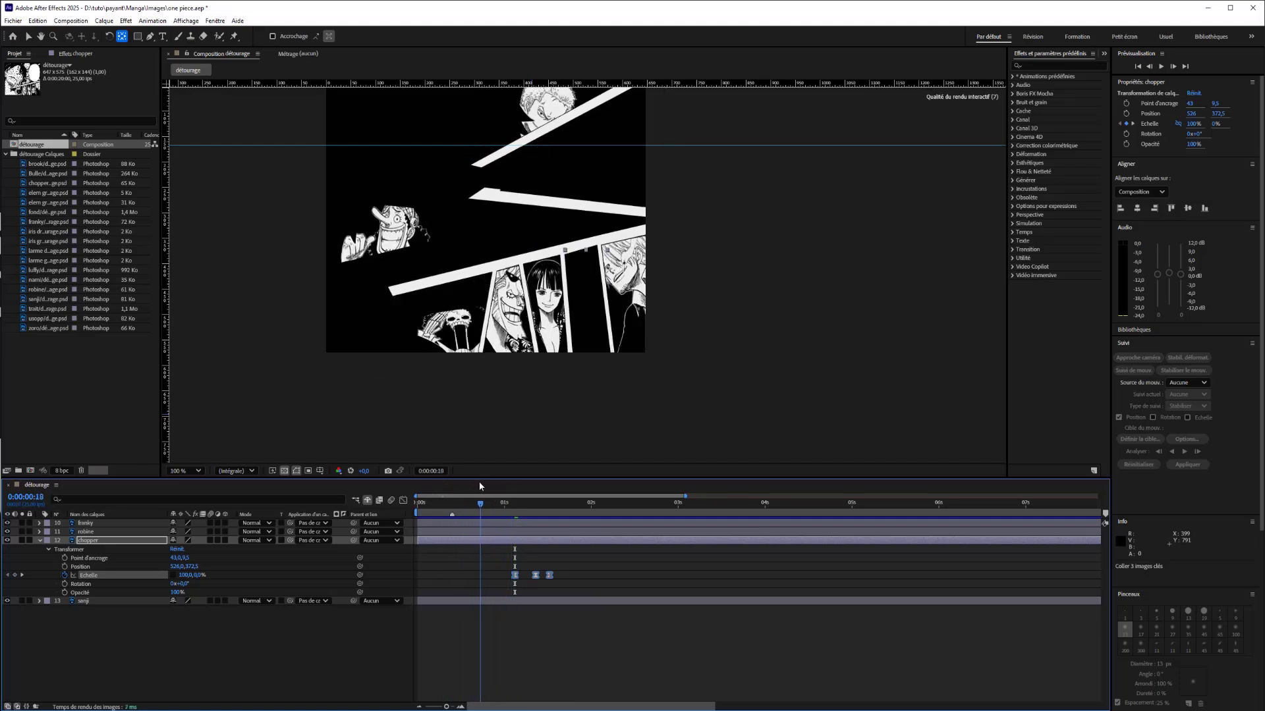
click(520, 585)
mouse_move(510, 578)
mouse_down()
mouse_move(553, 570)
mouse_move(511, 575)
mouse_up()
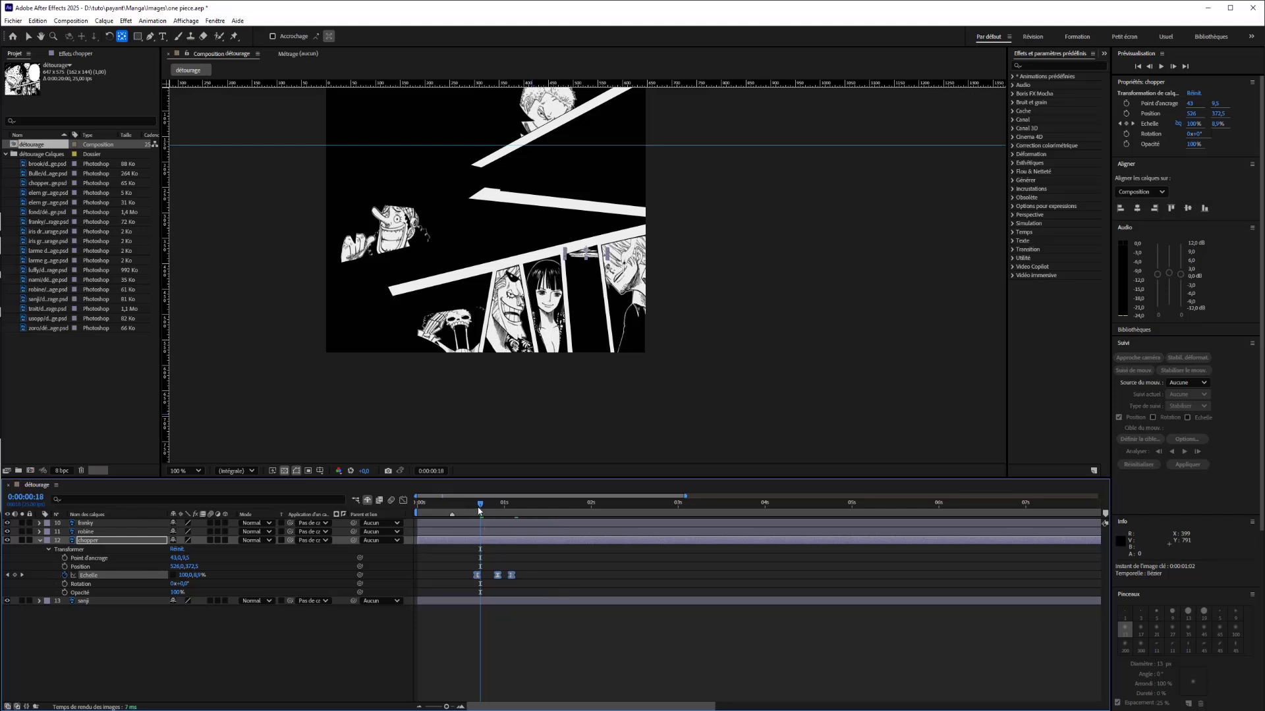
Play the composition from 0:00:00:00 and scrub through to 0:00:01:03 to review chopper's scale animation
key(space)
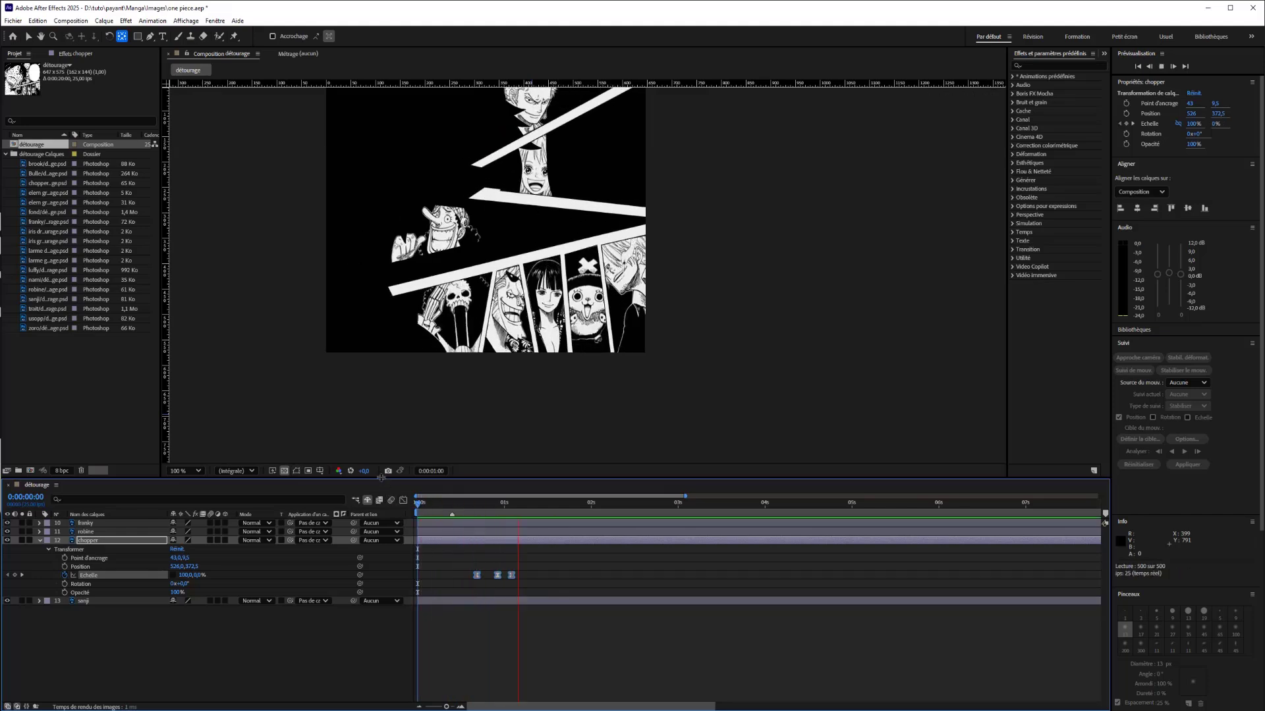
key(space)
mouse_move(488, 505)
mouse_down()
mouse_move(520, 511)
mouse_move(479, 507)
mouse_move(506, 508)
mouse_up()
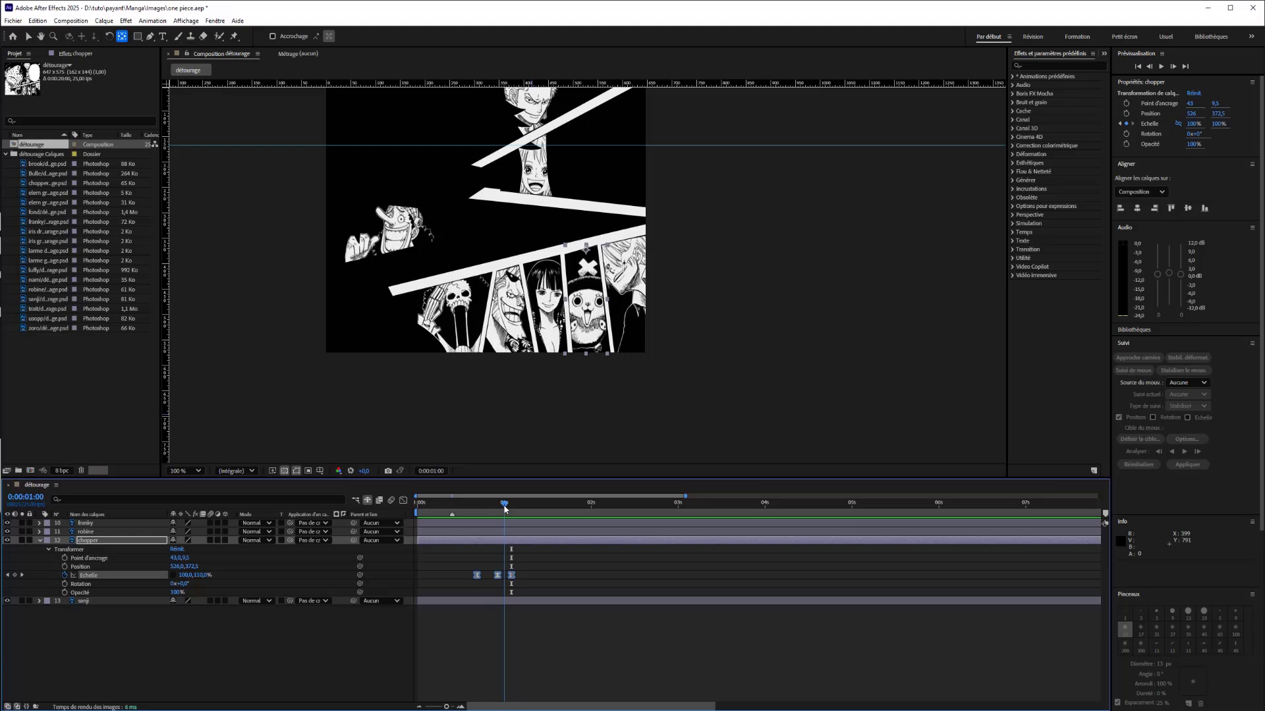
mouse_move(505, 509)
mouse_down()
mouse_move(540, 505)
mouse_move(515, 506)
mouse_up()
Hide the finished chopper layer from the timeline as shy, and save the project with the playhead at 0:00:00:21
key(Delete)
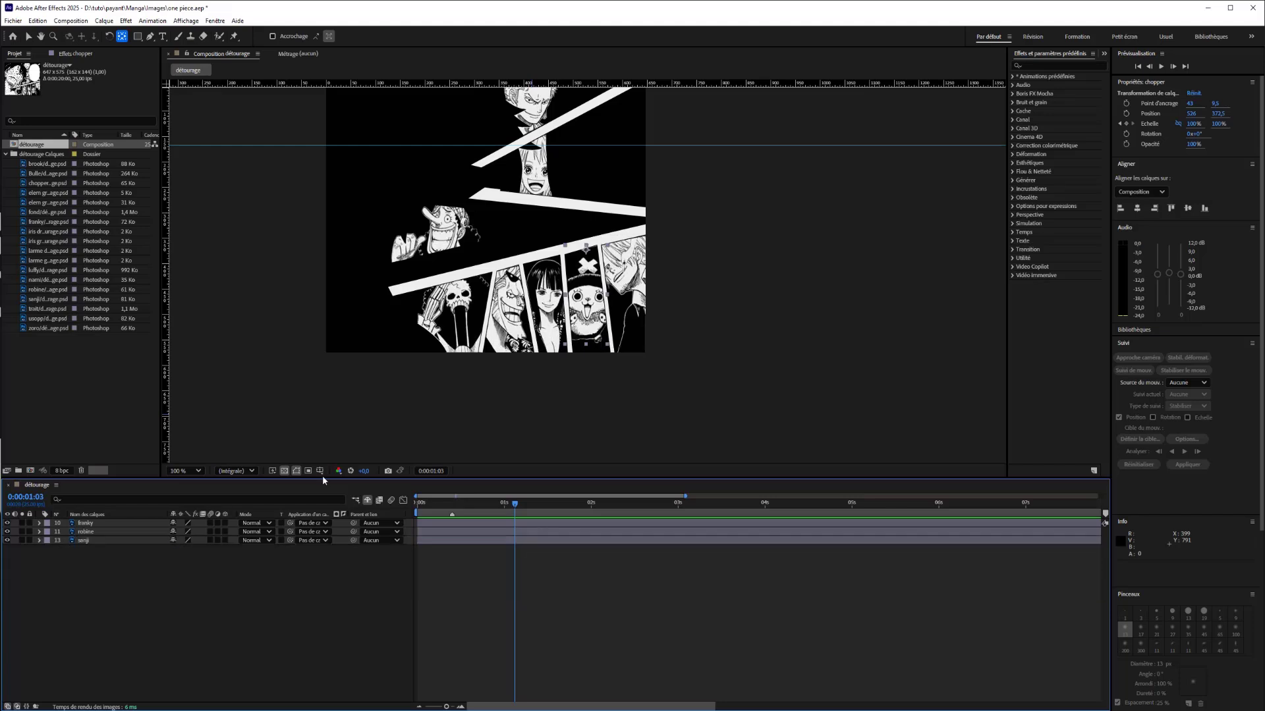
mouse_move(514, 504)
mouse_down()
mouse_move(465, 504)
mouse_move(491, 508)
mouse_up()
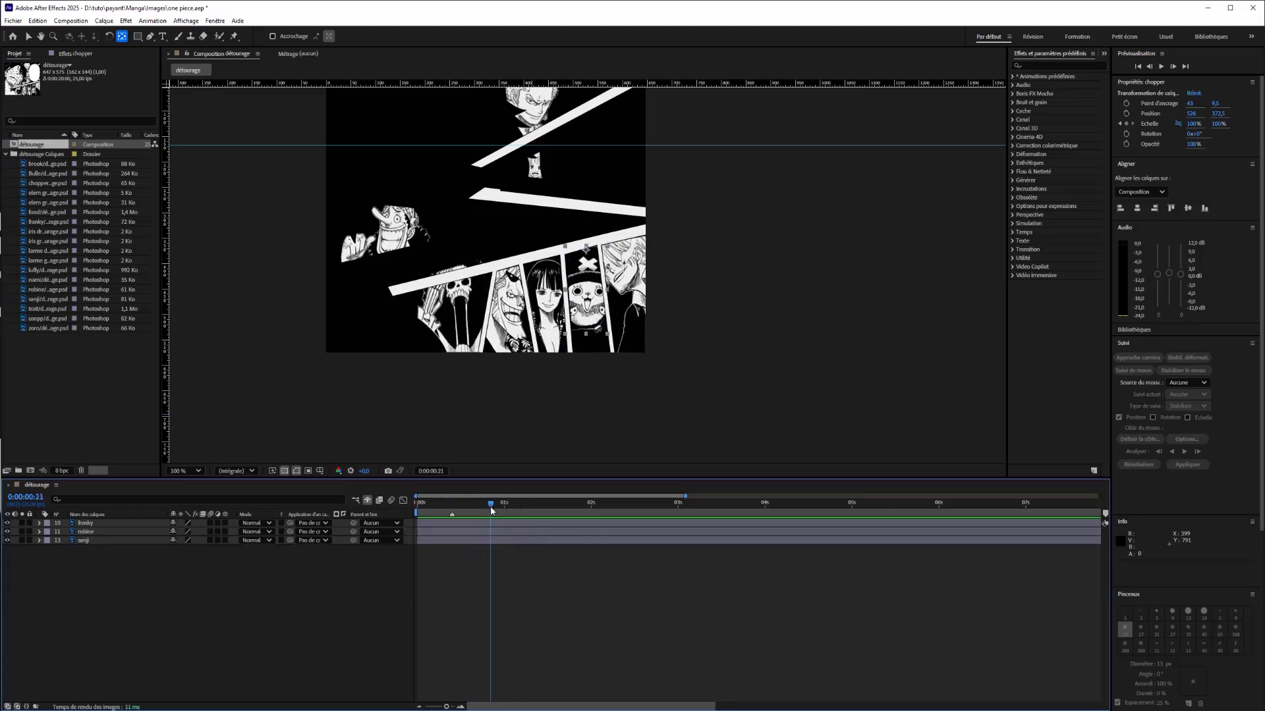
key(ctrl+s)
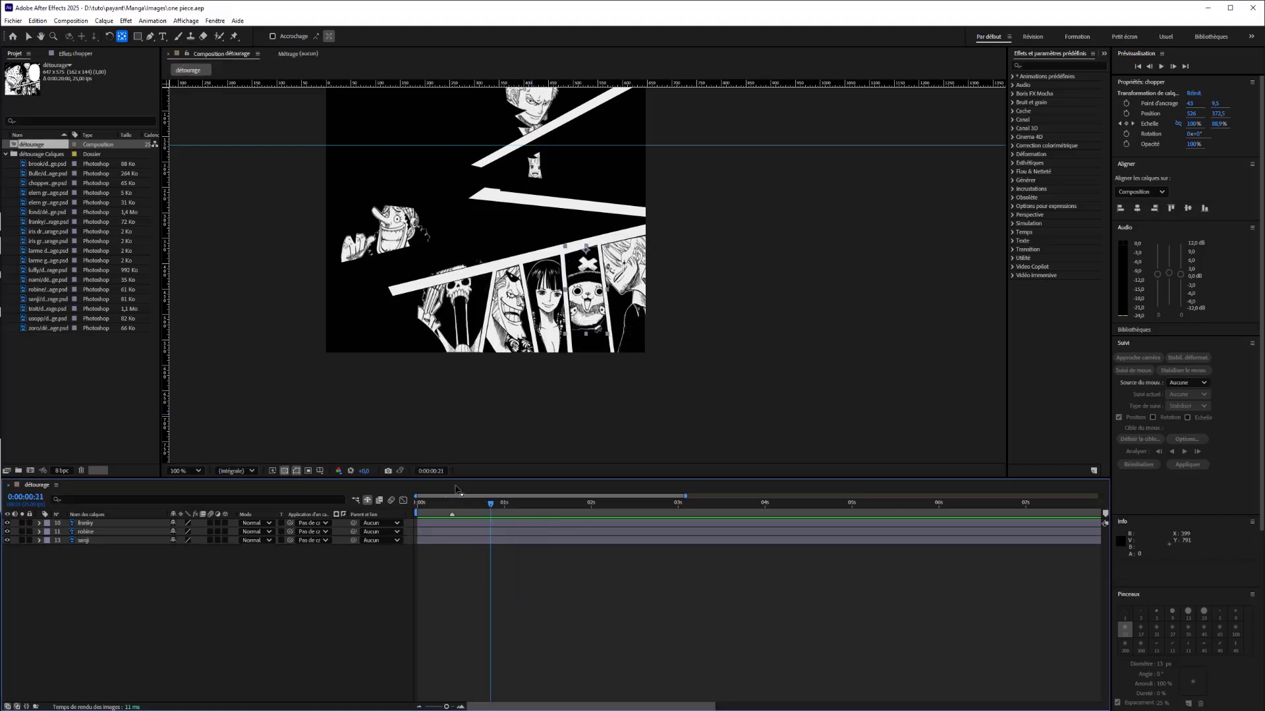